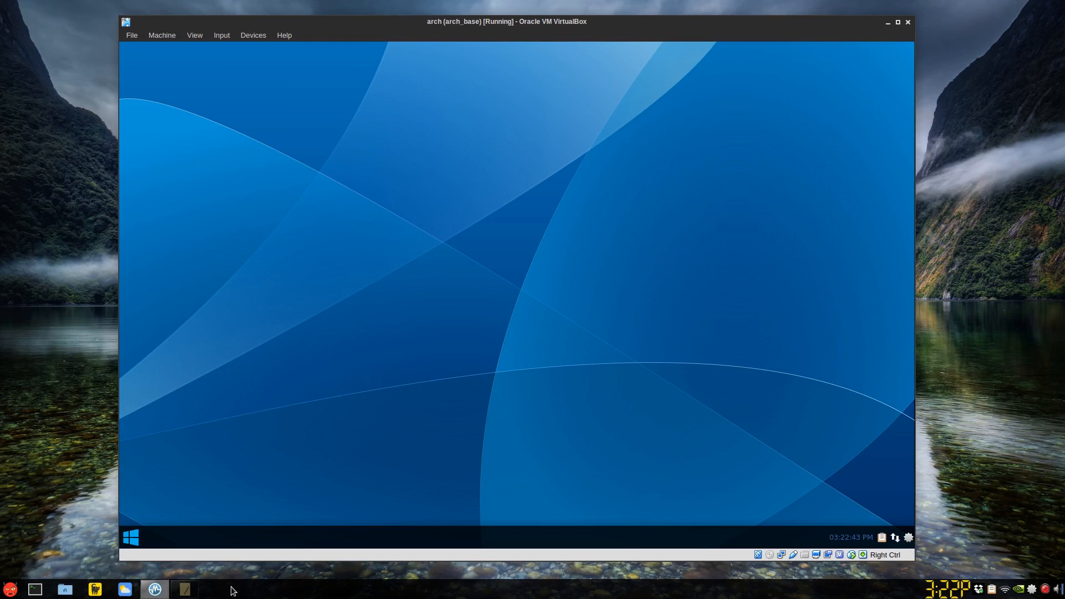
Open the xfce_gnome notes and copy the full pacman install command on line 4, from sudo through telepathy.
left_click(185, 589)
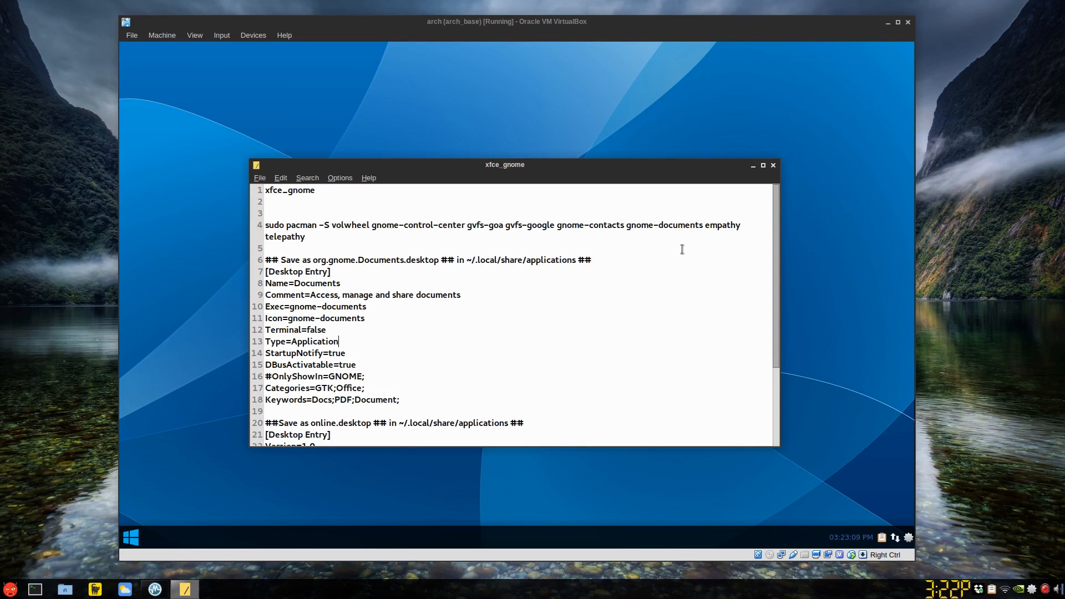
double_click(283, 223)
left_click_drag(283, 223, 303, 229)
triple_click(304, 236)
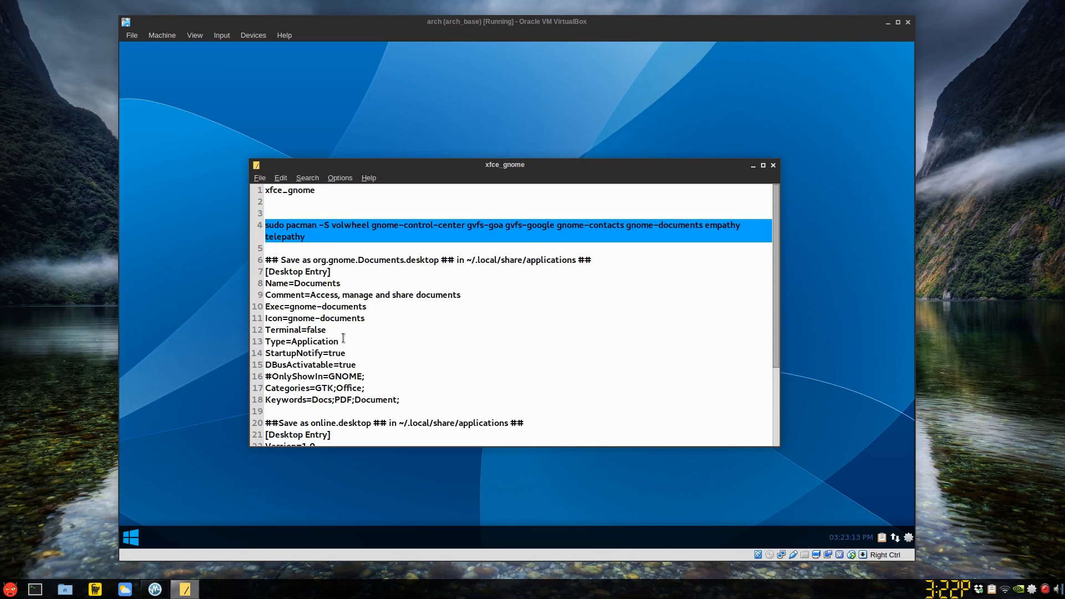
scroll(345, 340, "down", 2)
scroll(350, 388, "down", 2)
scroll(356, 409, "up", 4)
left_click(306, 240)
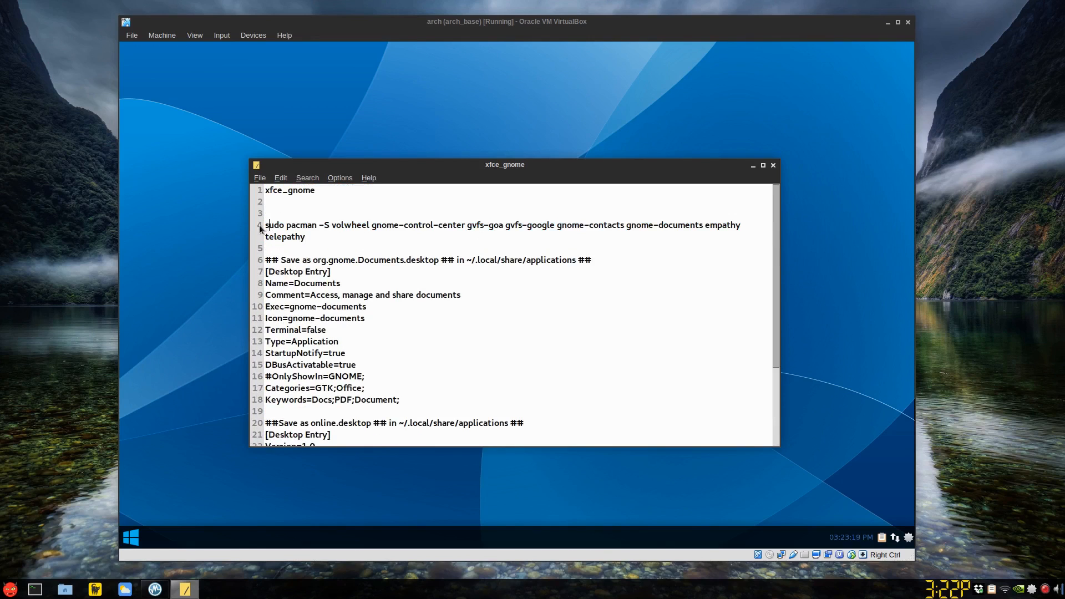
left_click_drag(265, 227, 304, 233)
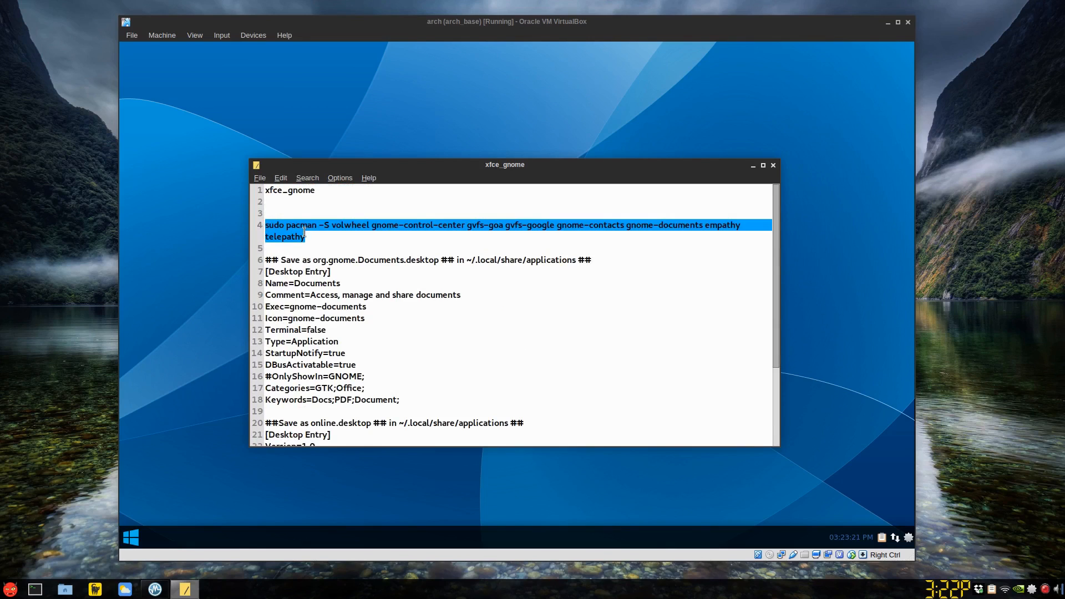
right_click(291, 235)
left_click(309, 251)
Run the copied pacman command in a terminal on the virtual machine, accept the default selections and installation, and close the terminal.
left_click(133, 534)
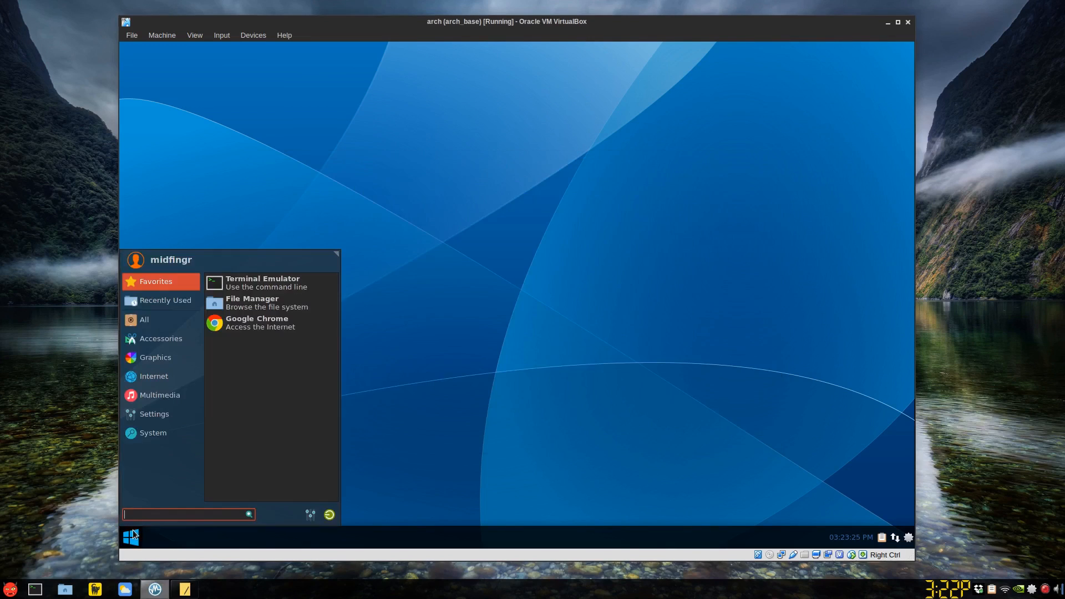
left_click(277, 285)
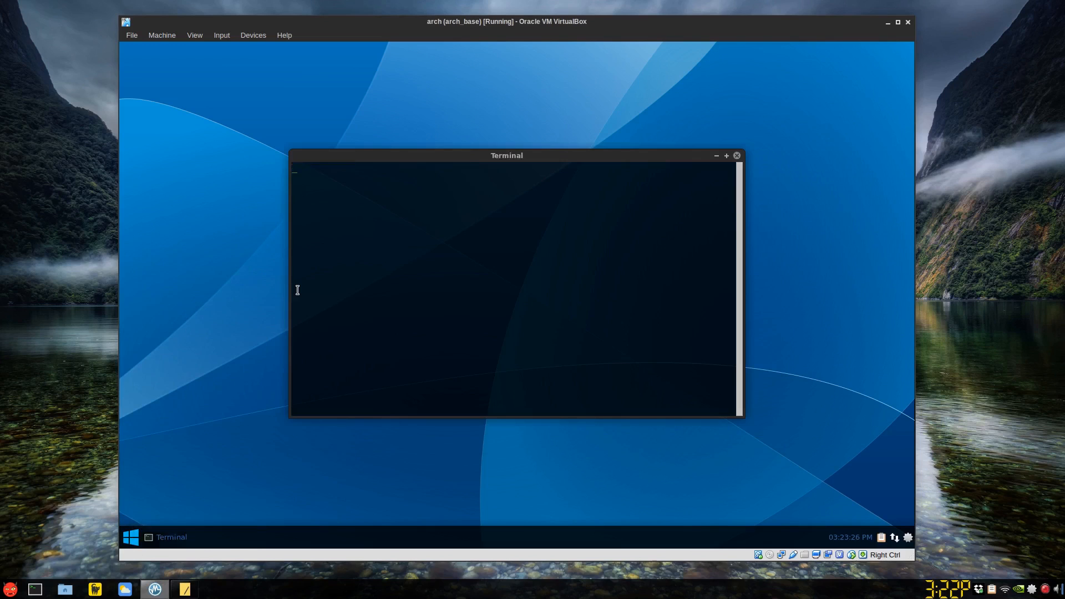
right_click(435, 244)
left_click(462, 288)
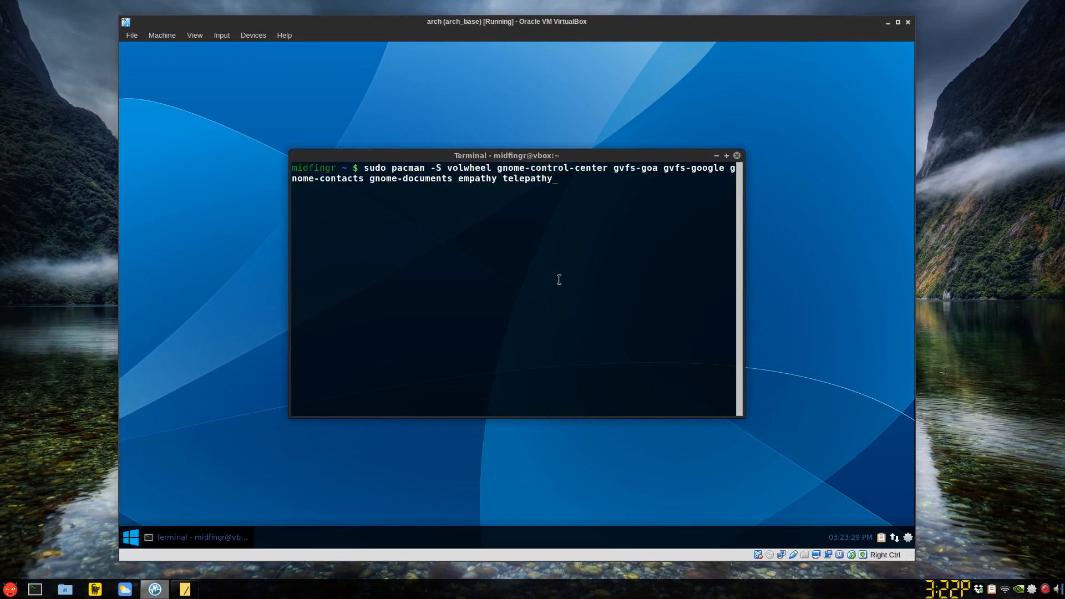
key("Return")
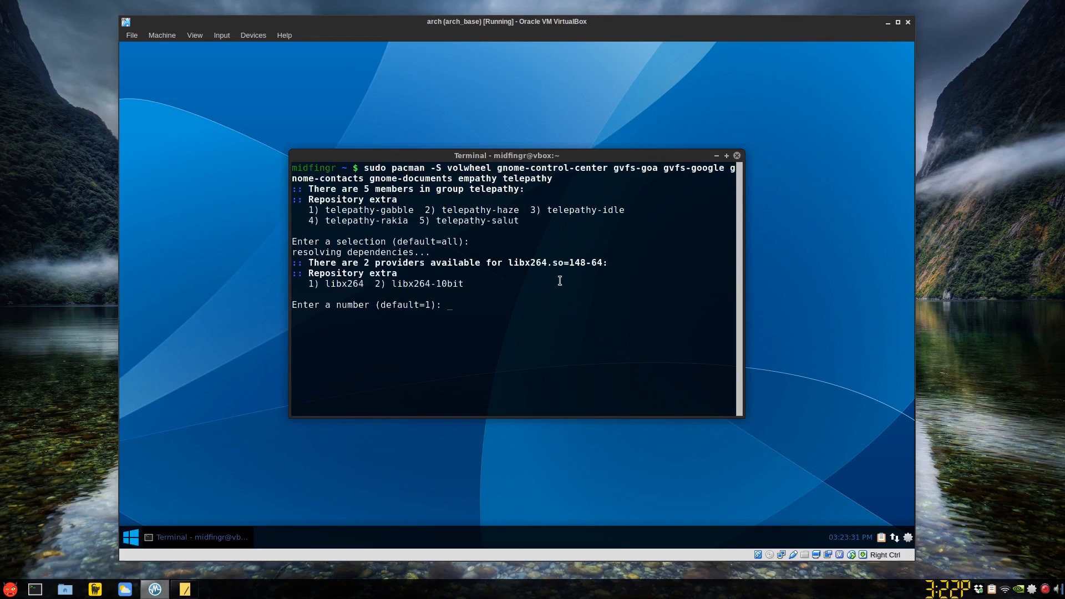
key("Return")
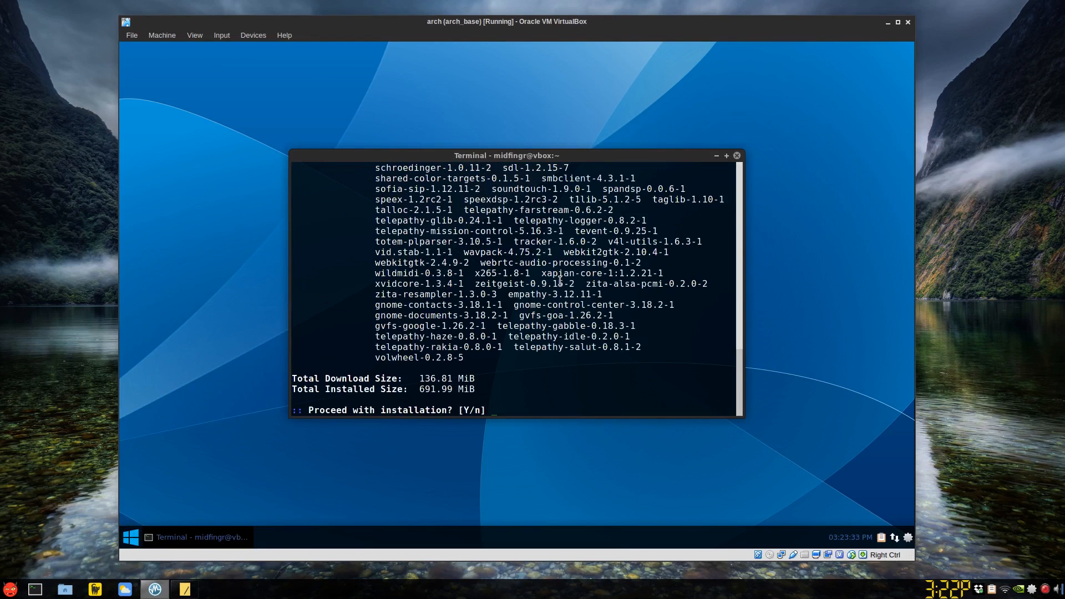
key("Return")
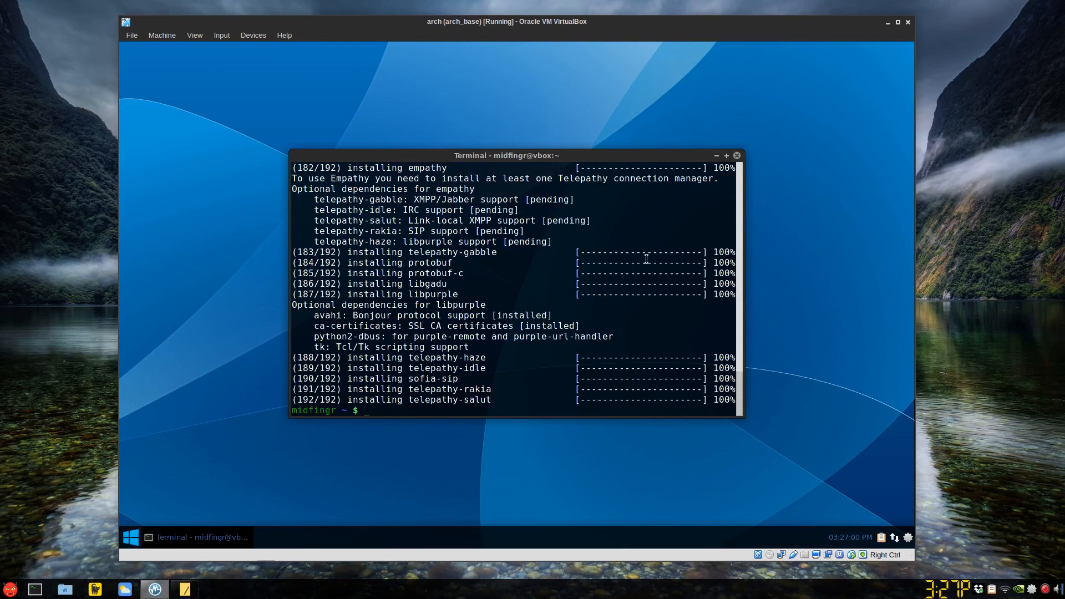
left_click(737, 157)
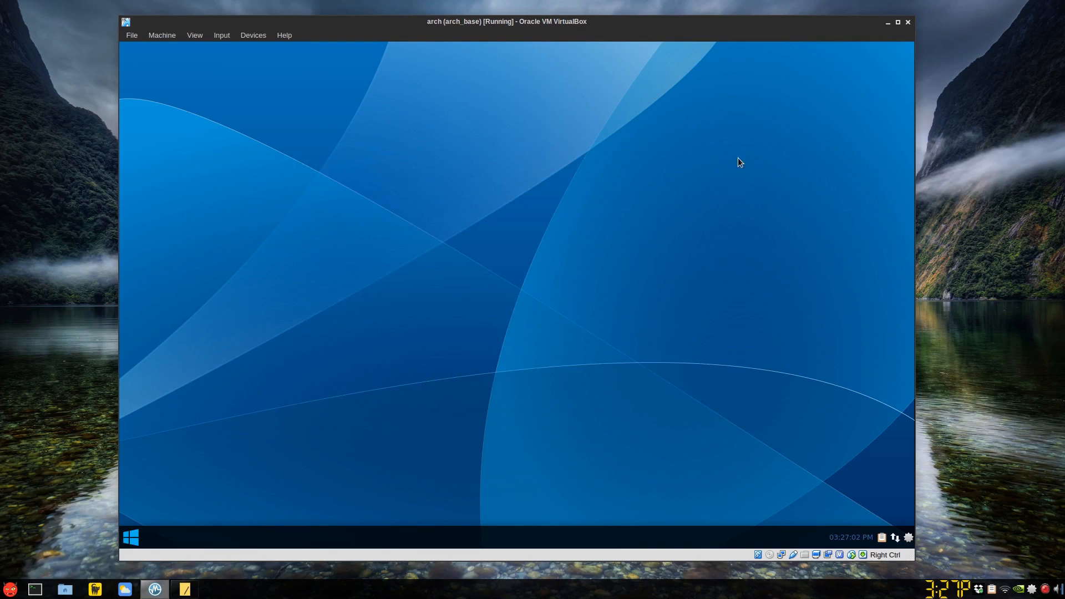
Open the Session and Startup settings and review the list of applications that start automatically at login.
left_click(127, 533)
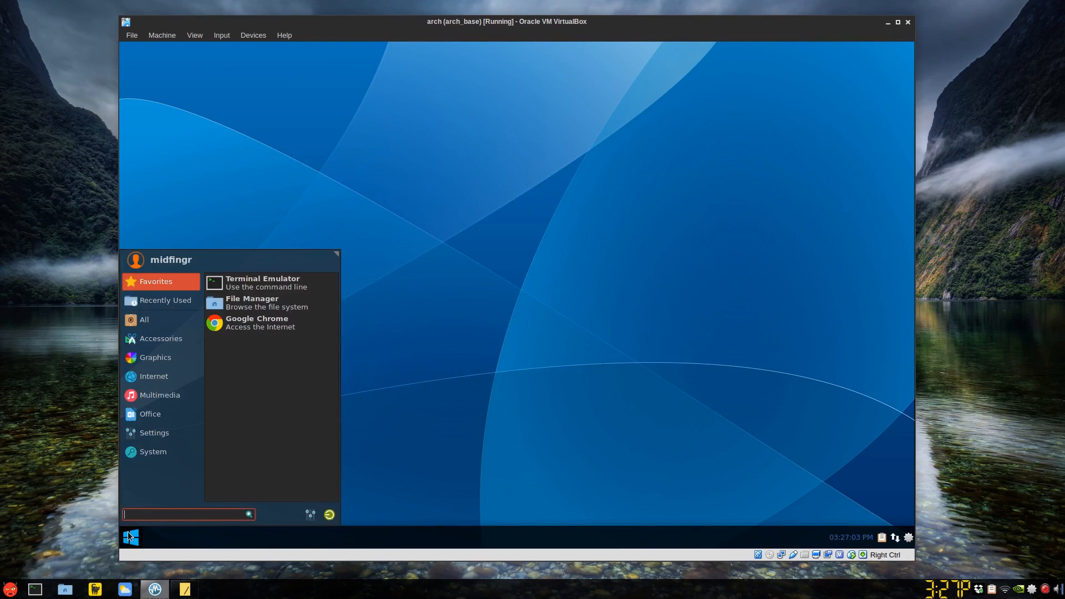
left_click(310, 515)
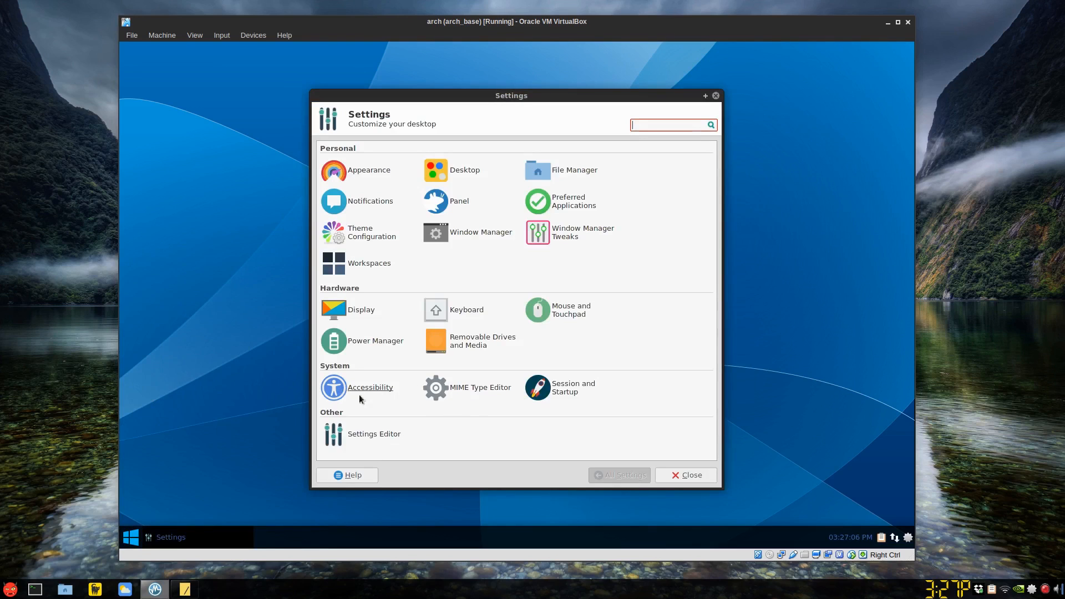
left_click(566, 390)
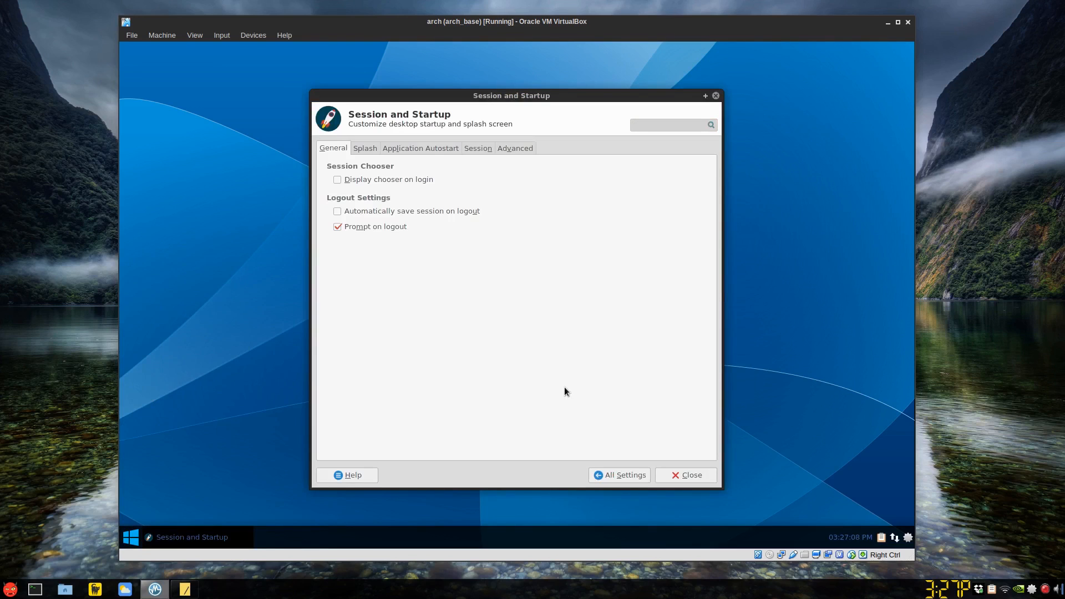
left_click(414, 146)
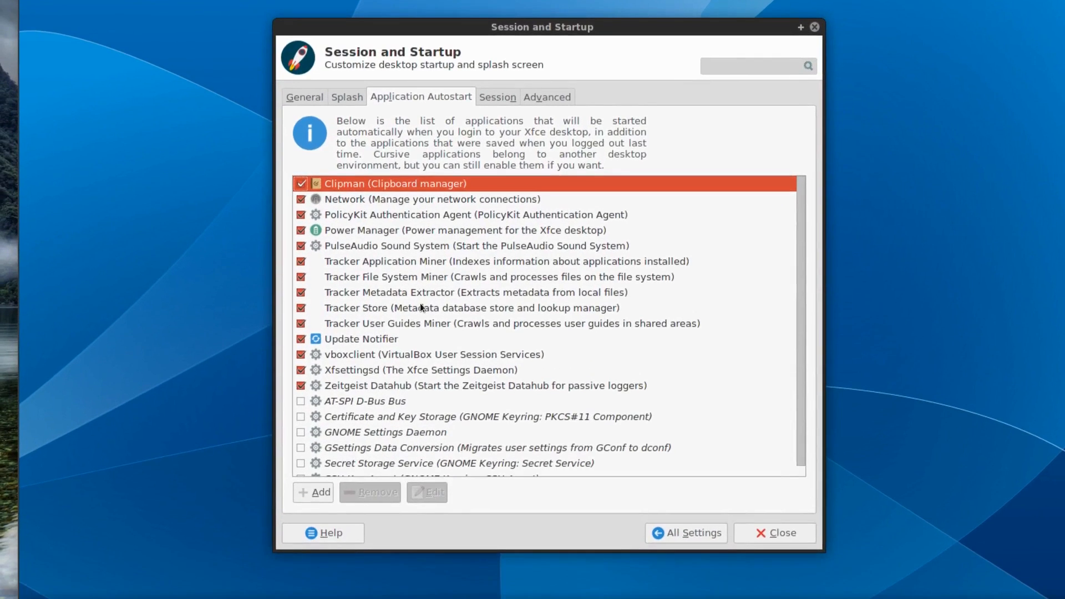
scroll(411, 357, "down", 1)
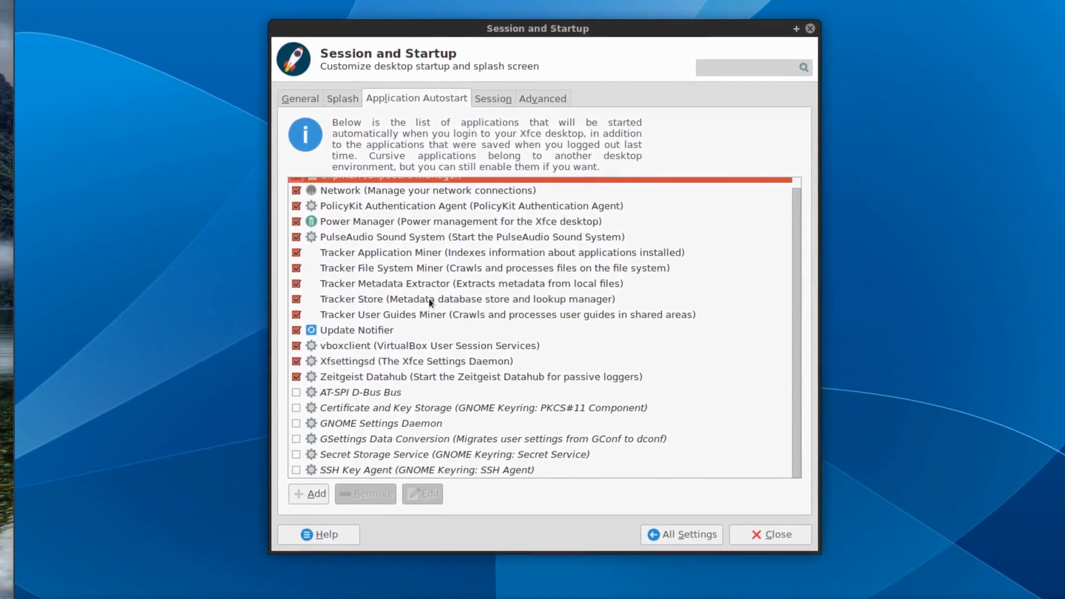
scroll(424, 310, "up", 1)
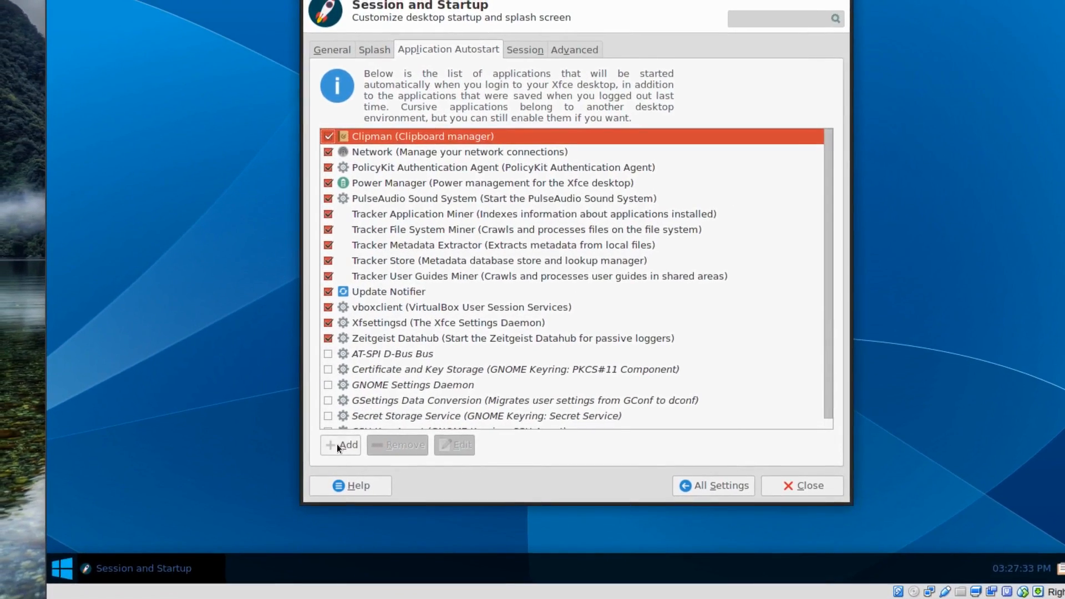
Add an autostart application named Volume with the command volwheel and close the settings.
left_click(338, 444)
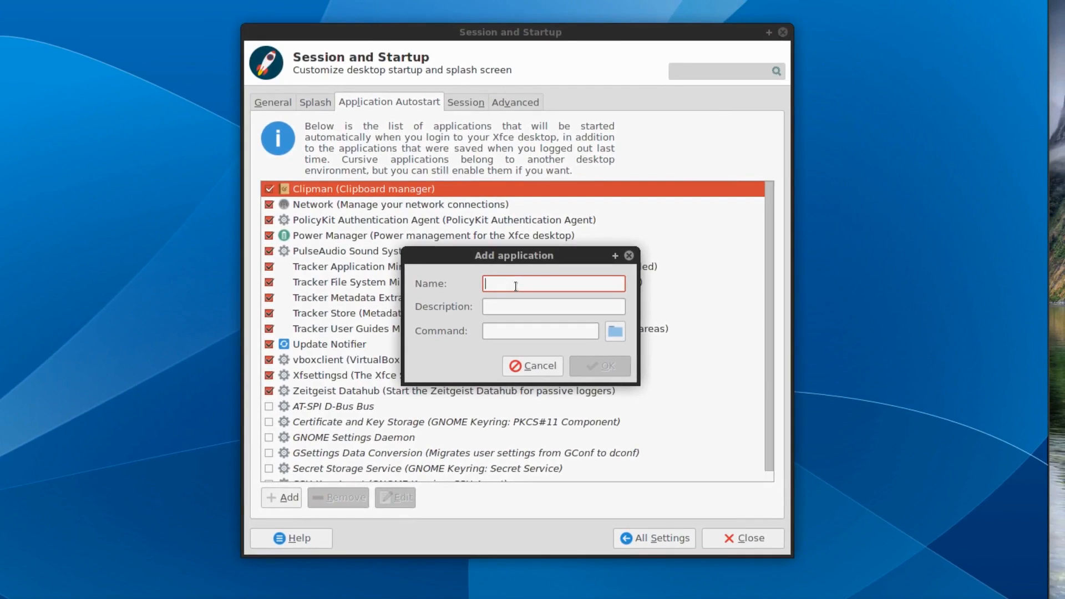
type("Volume")
key("Tab")
key("Tab")
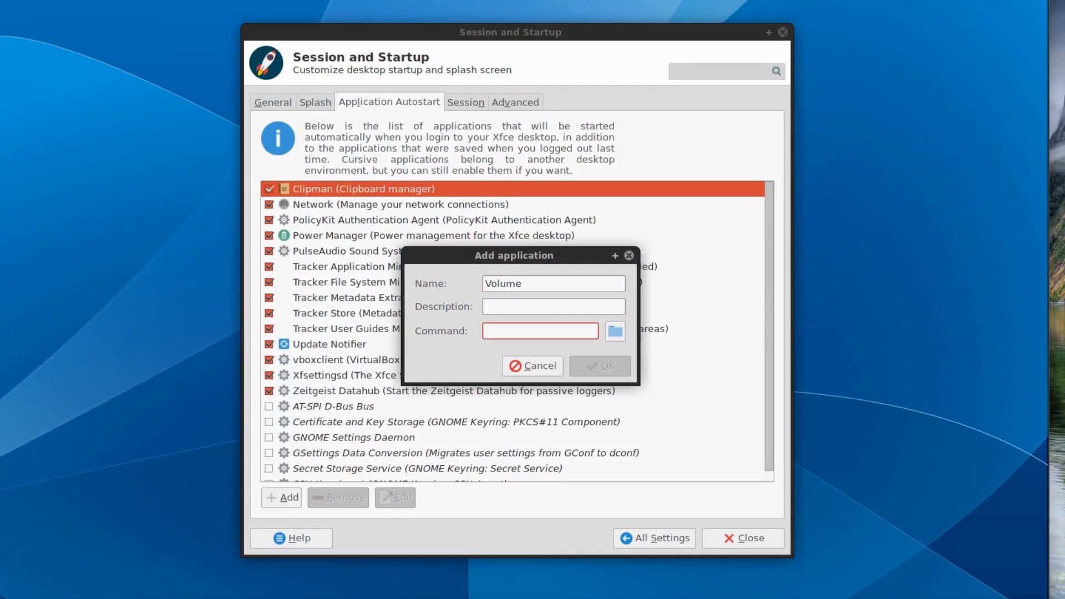
type("volwhee")
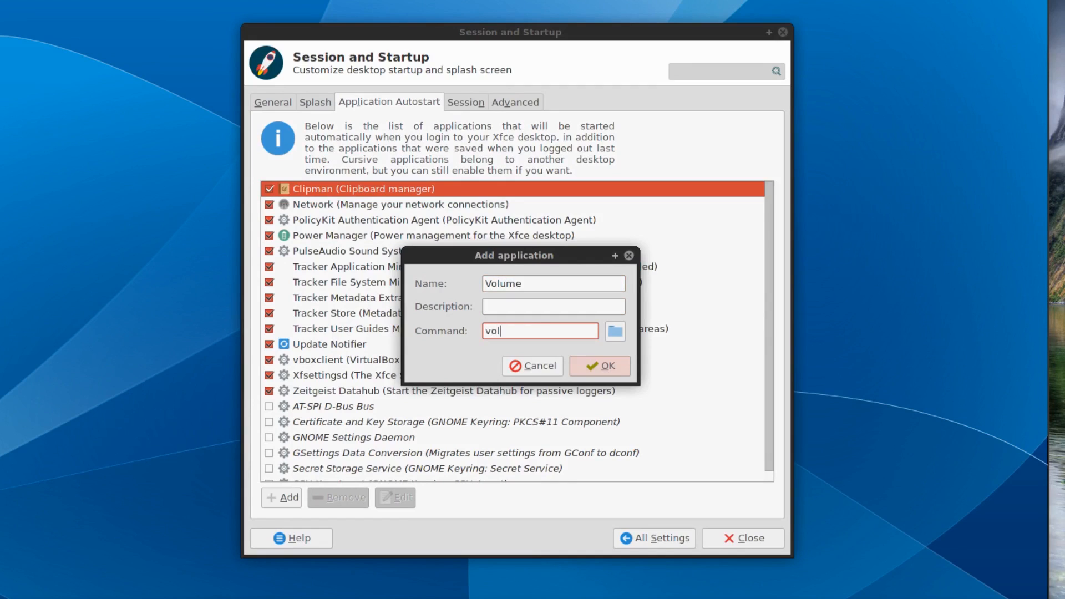
type("l")
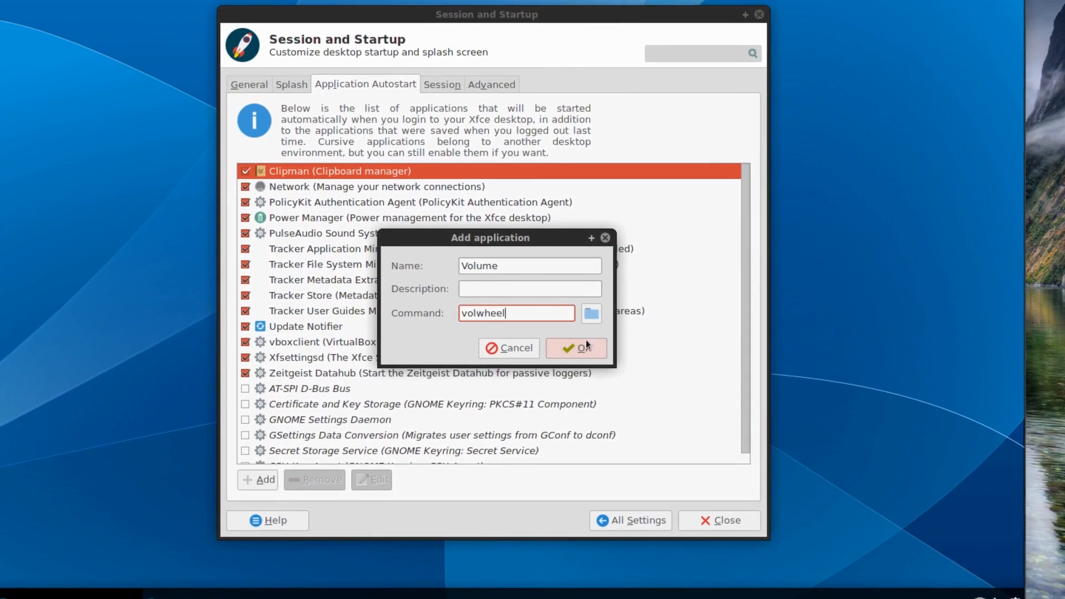
left_click(599, 366)
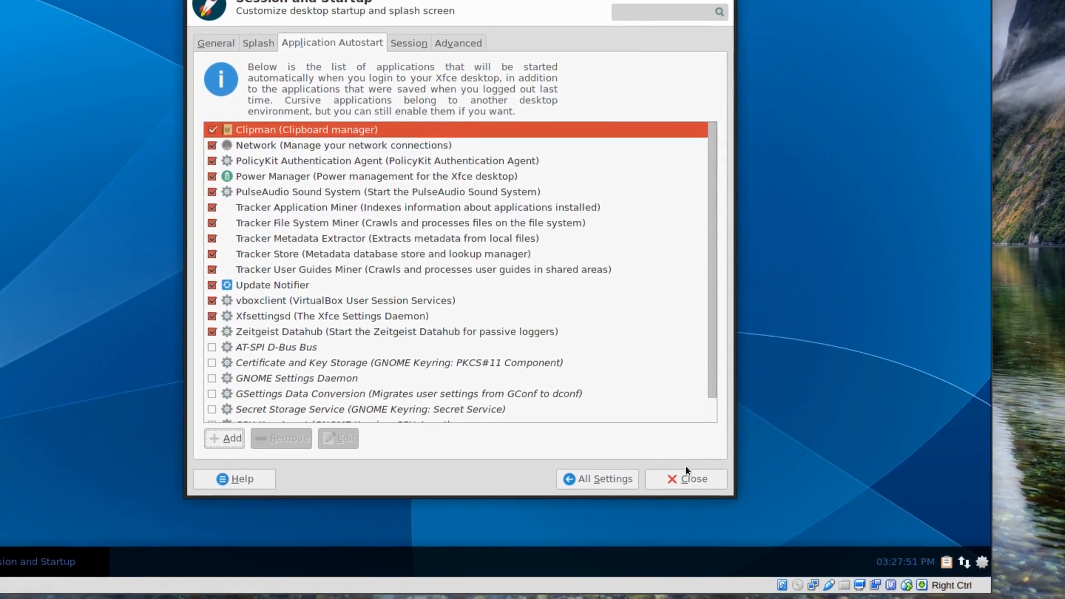
left_click(706, 500)
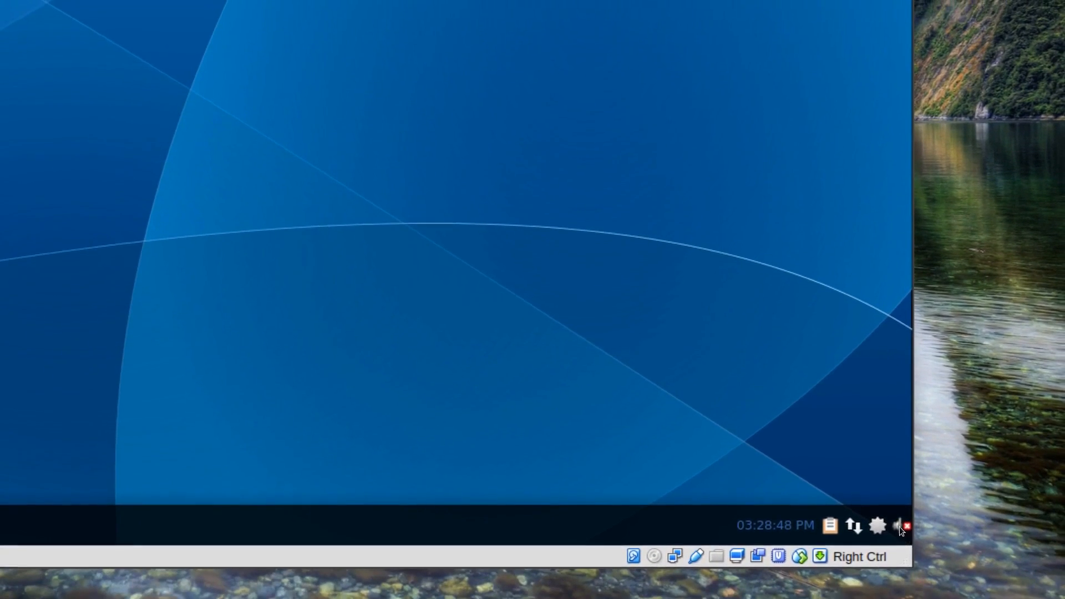
Open the VolWheel preferences and set the default channel to Master.
right_click(902, 527)
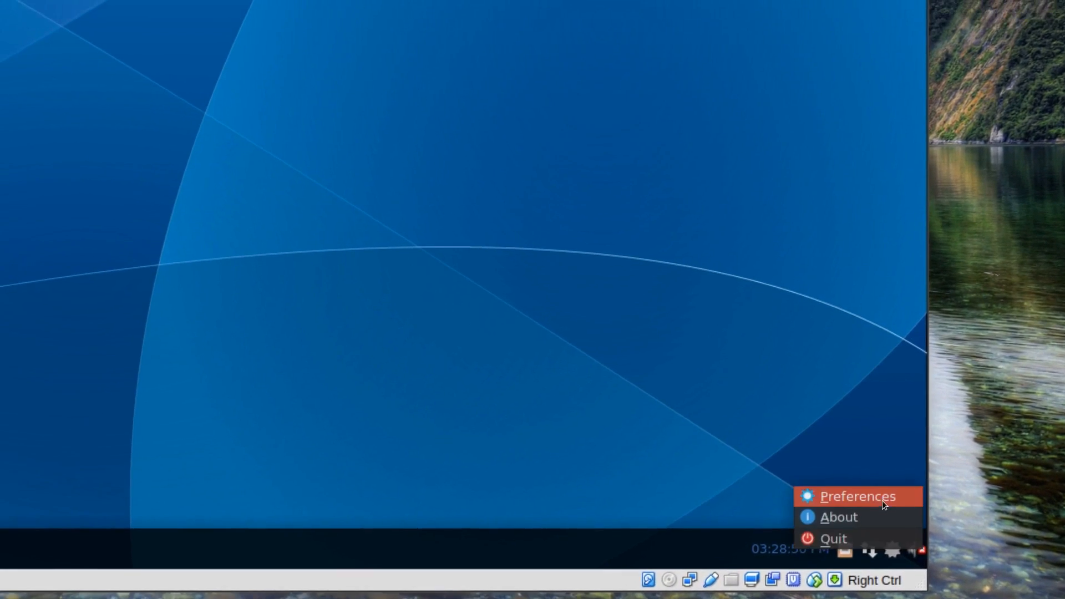
left_click(882, 500)
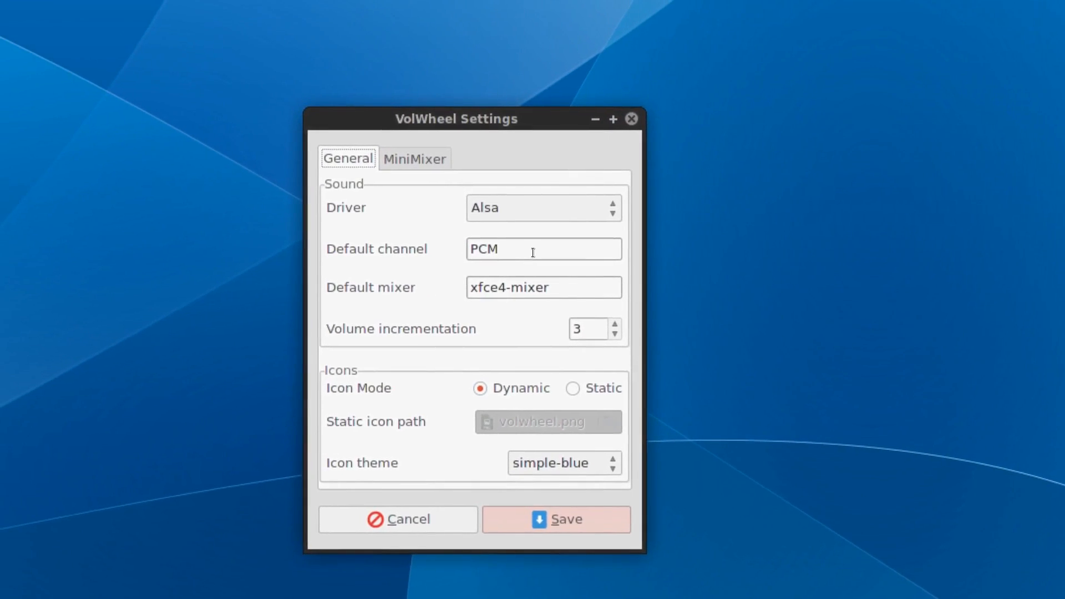
left_click(533, 252)
double_click(532, 253)
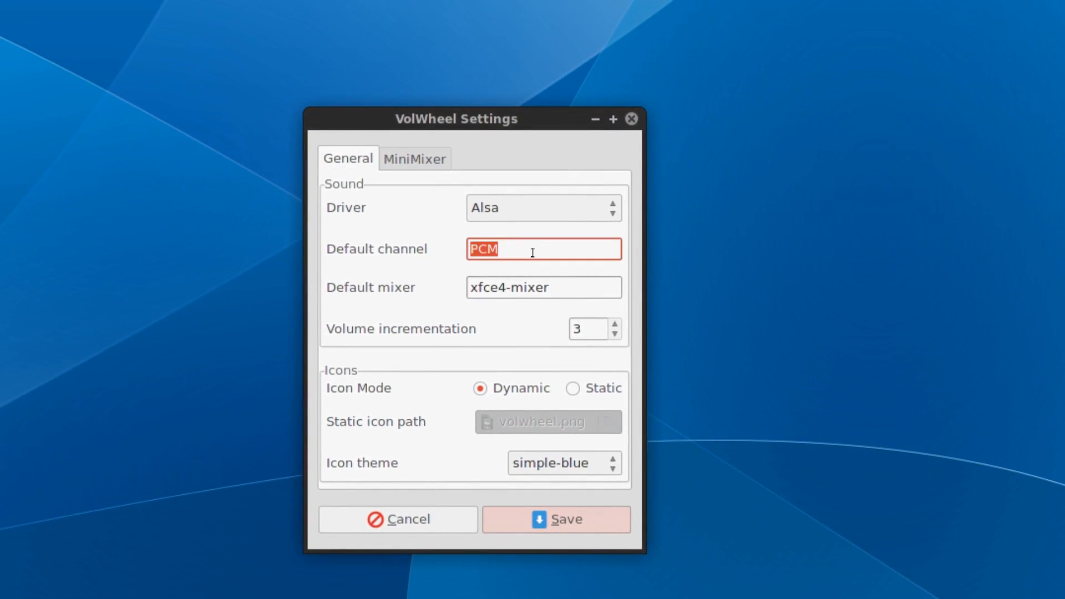
type("Master")
key("Tab")
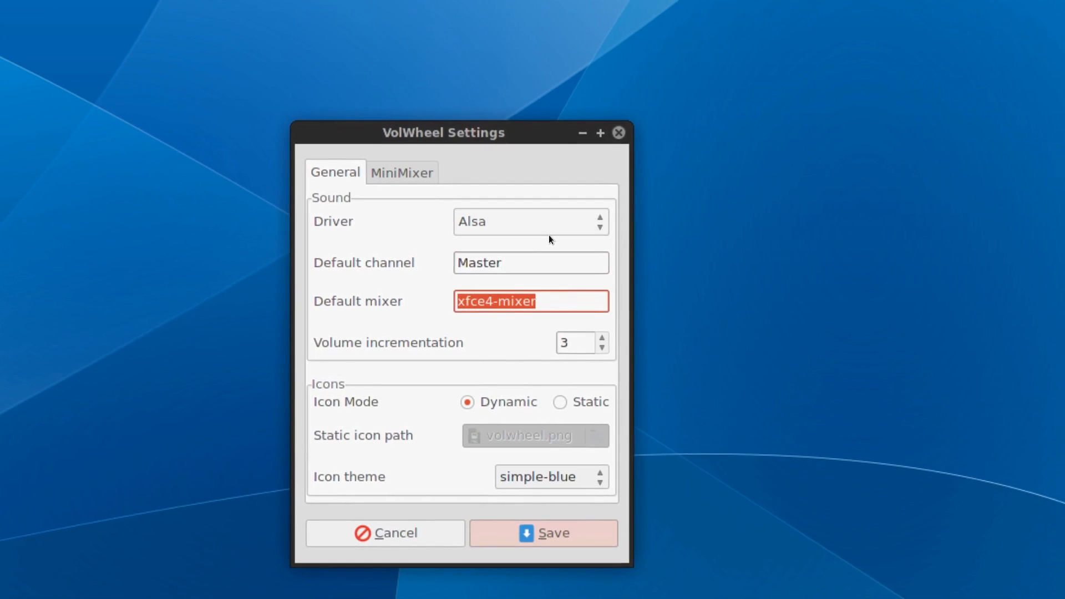
Set VolWheel's default mixer to gnome-control-center sound.
type("g")
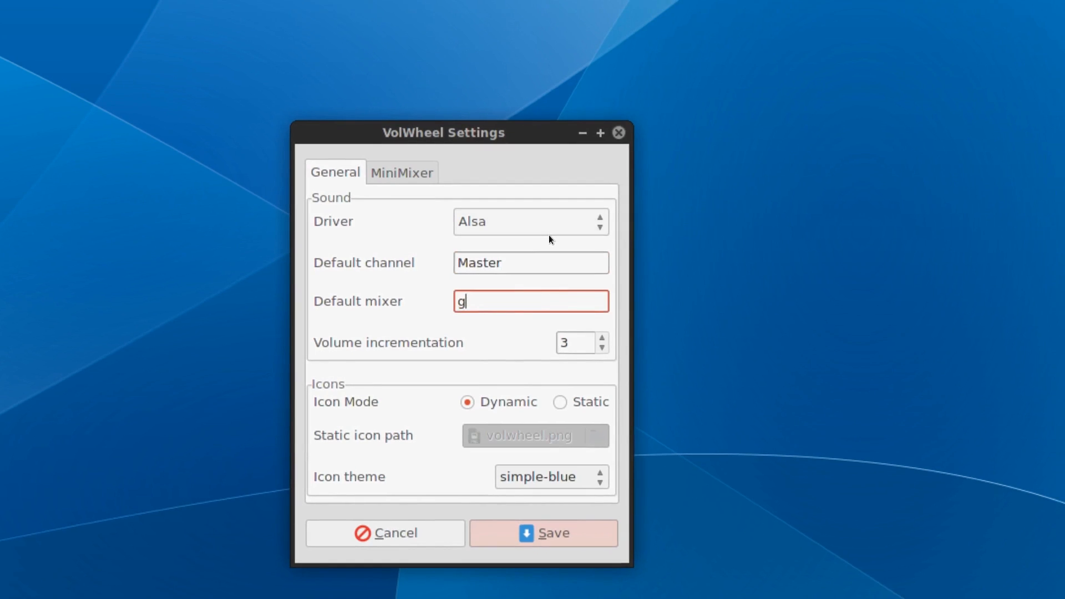
type("nome-contro")
key("BackSpace")
type("rol")
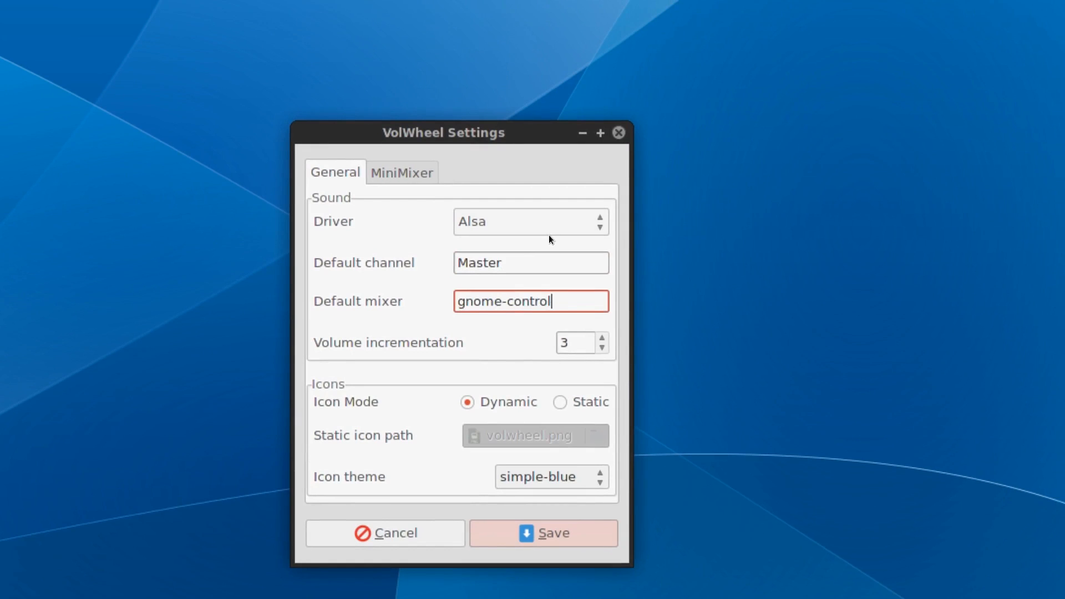
key("BackSpace")
type("-center sound")
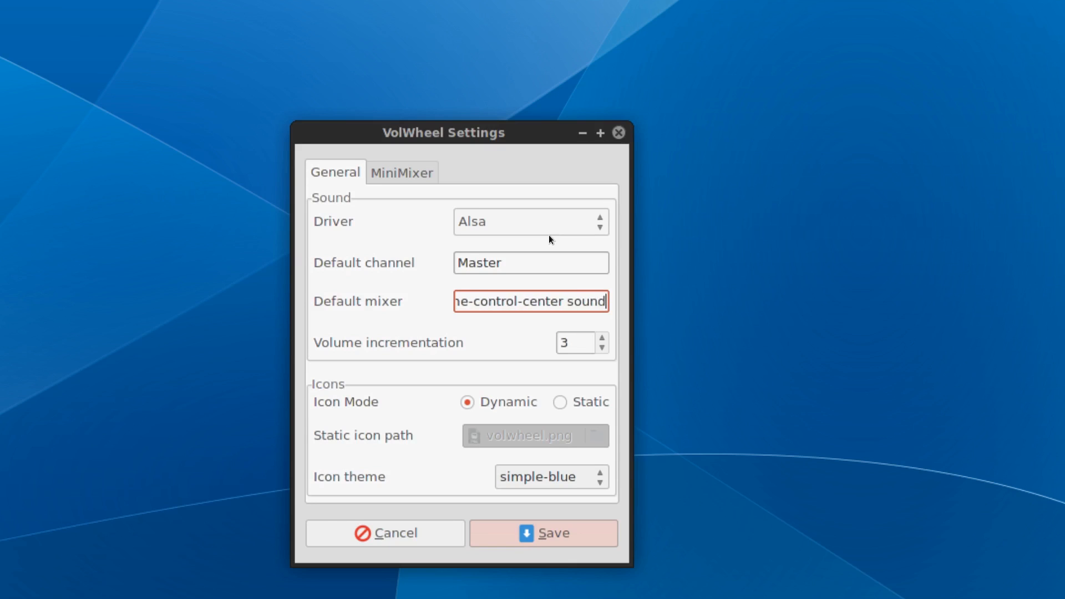
Remove the PCM channel from the MiniMixer channels and save the VolWheel settings.
left_click(393, 178)
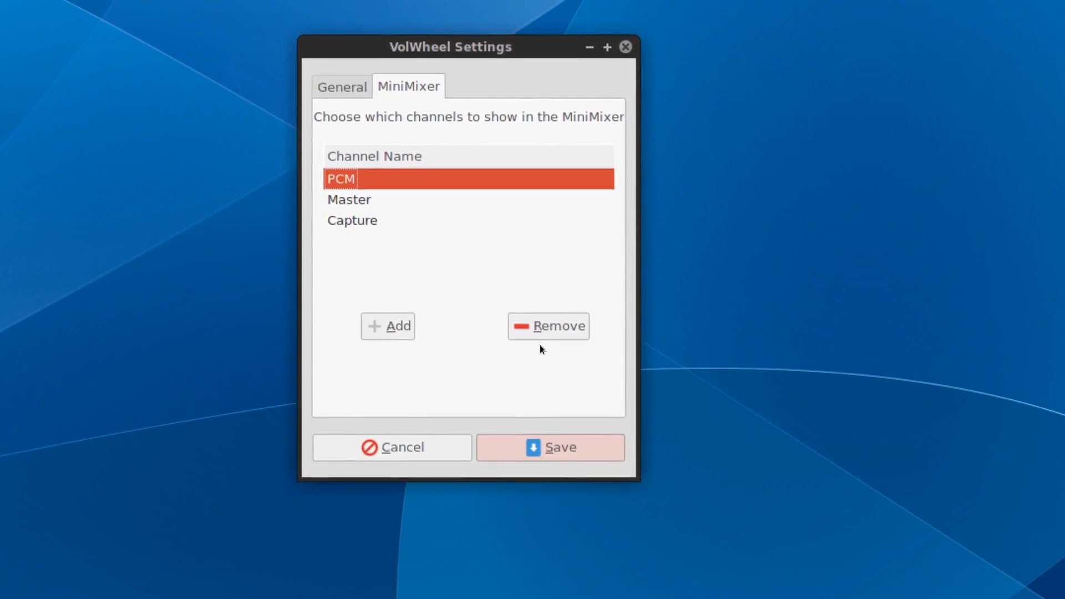
left_click(589, 386)
left_click(428, 204)
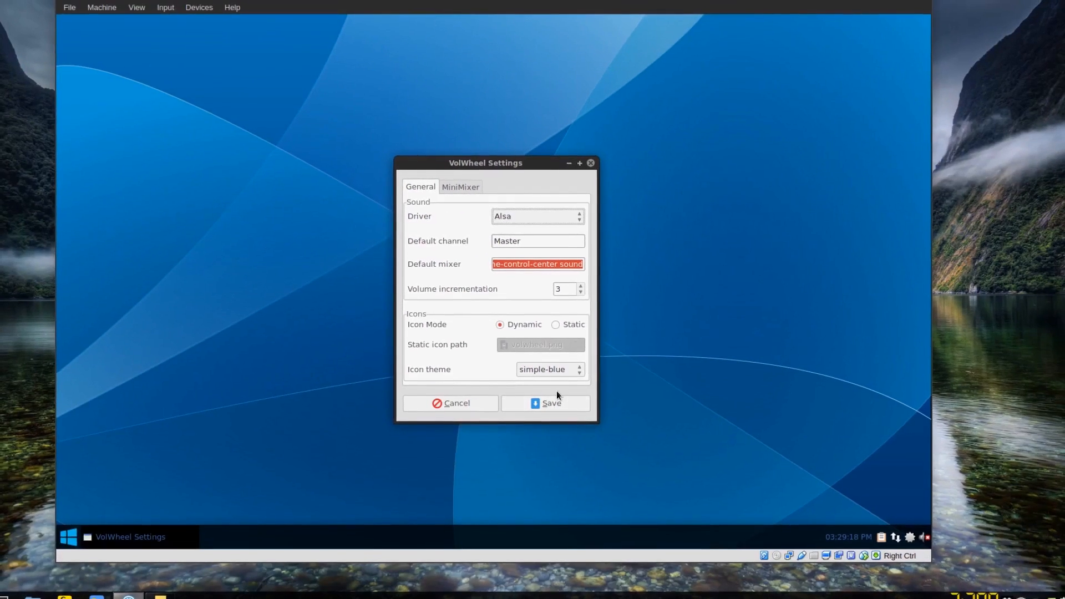
left_click(561, 402)
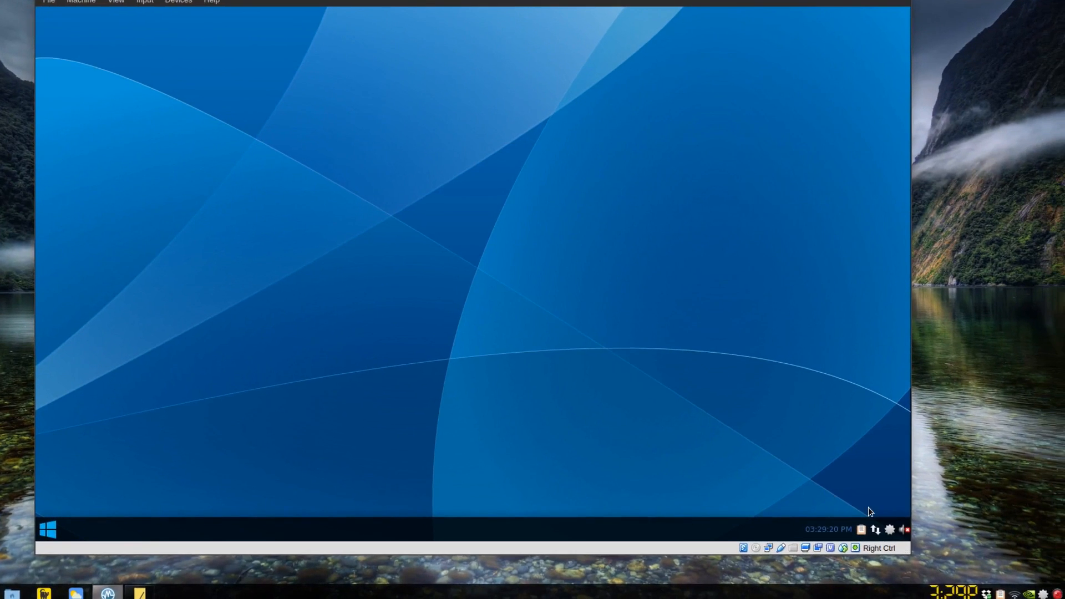
Open the GNOME sound settings through VolWheel, view the speaker test for the amplifier output, and close both windows.
left_click(903, 532)
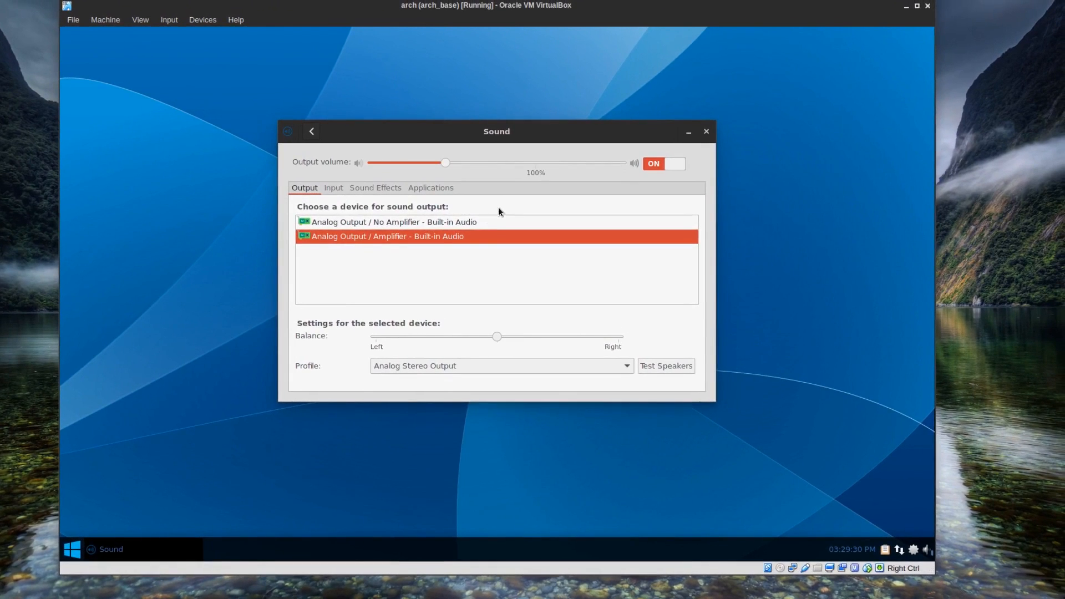
left_click(666, 366)
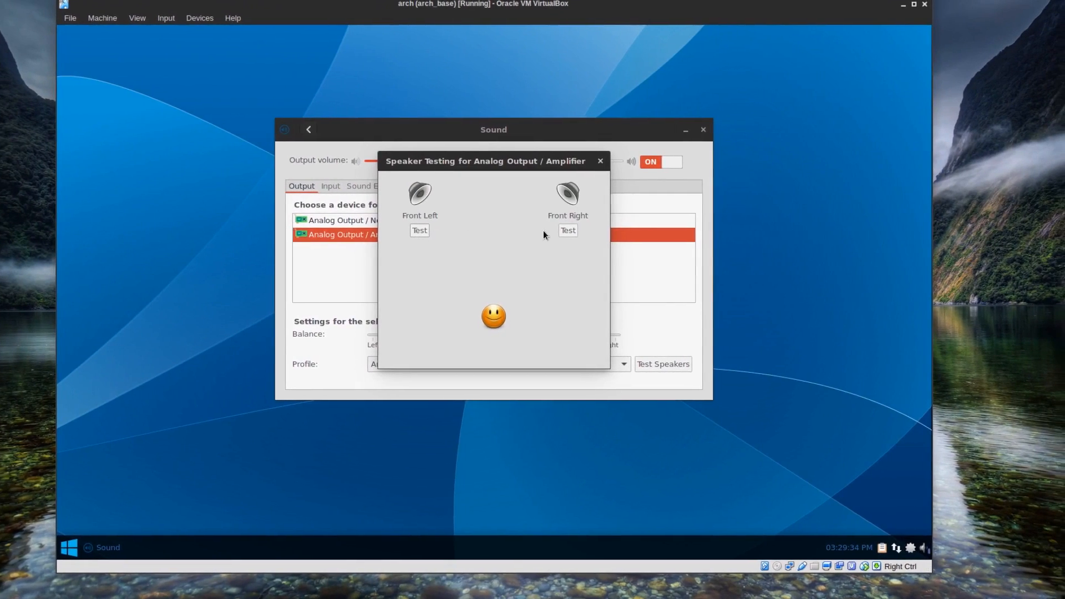
left_click(597, 167)
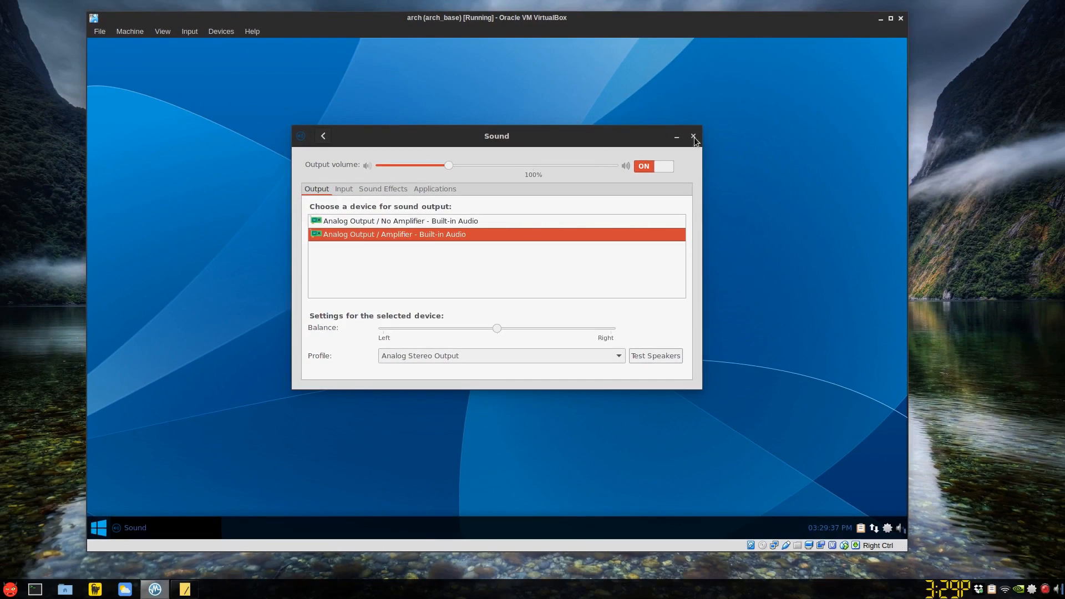
left_click(693, 136)
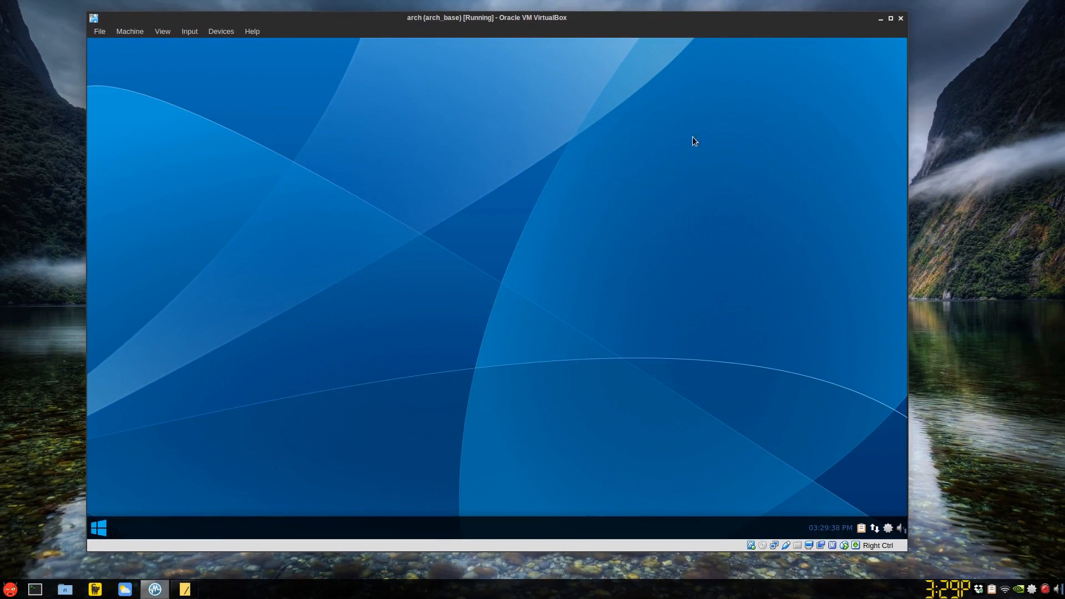
Run alsamixer in a terminal and select the Intel 82801AA-ICH sound card.
left_click(97, 529)
left_click(276, 271)
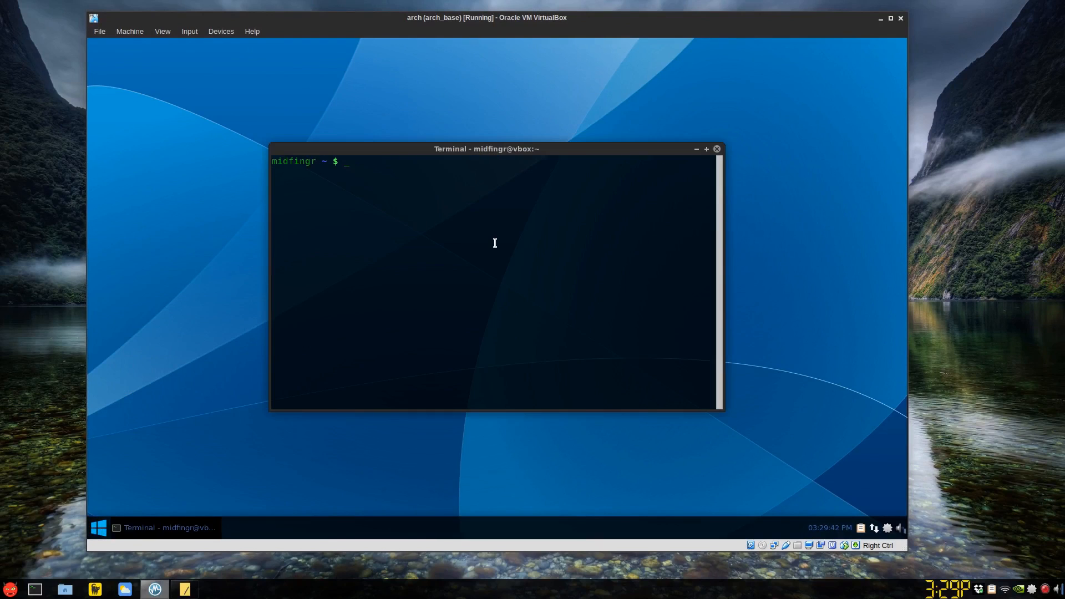
type("alsamixer")
key("Return")
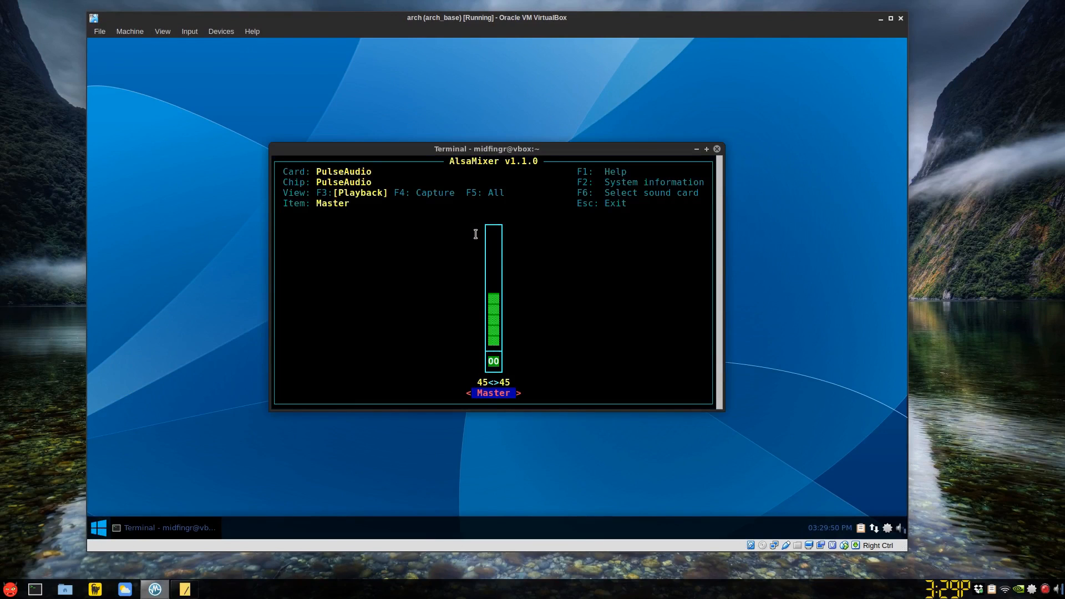
key("F6")
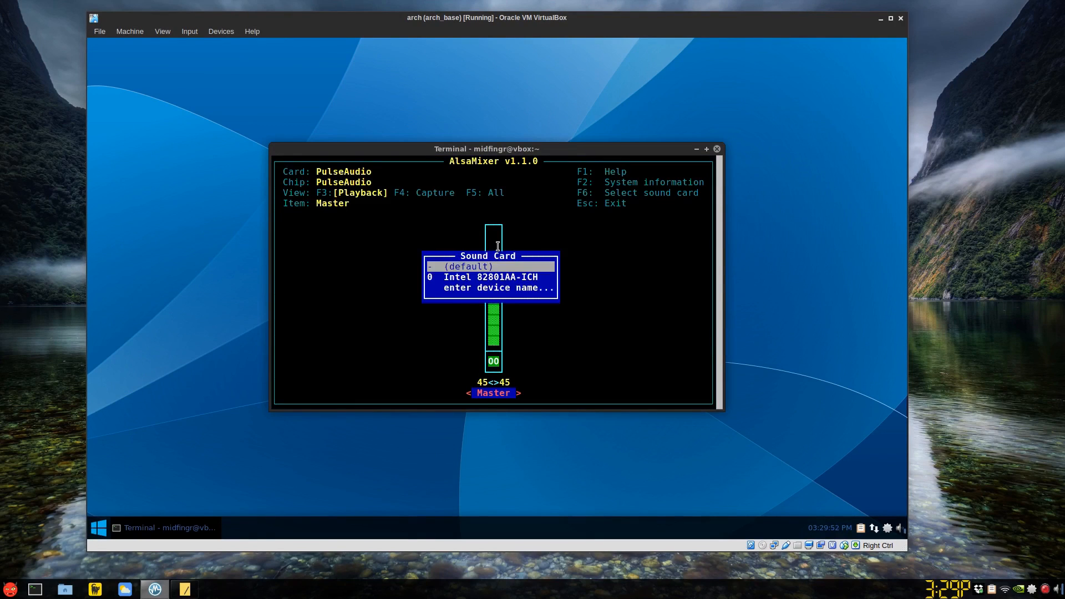
key("Down")
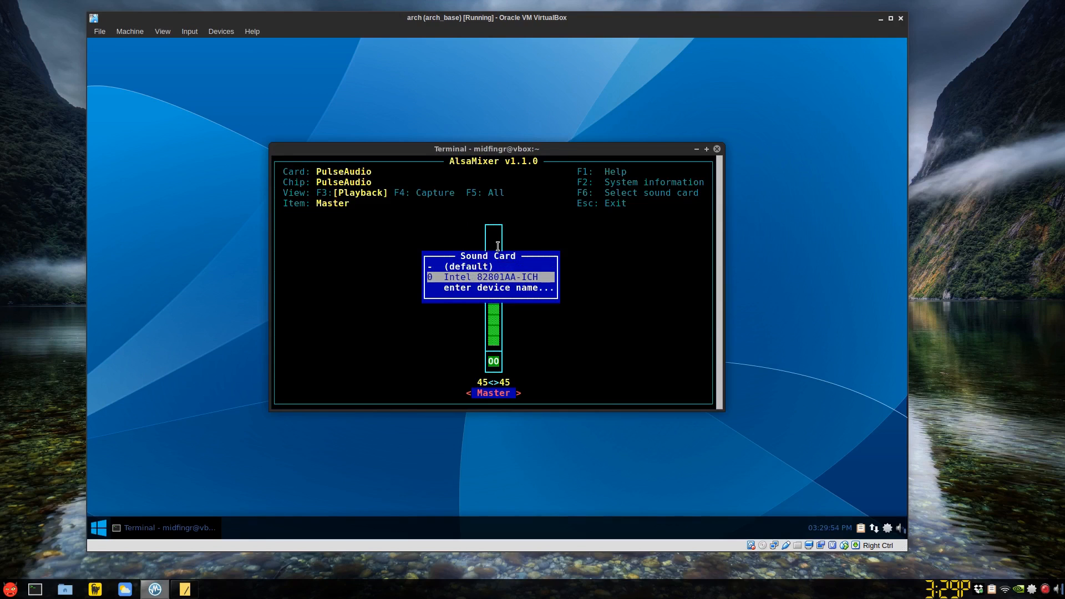
key("Return")
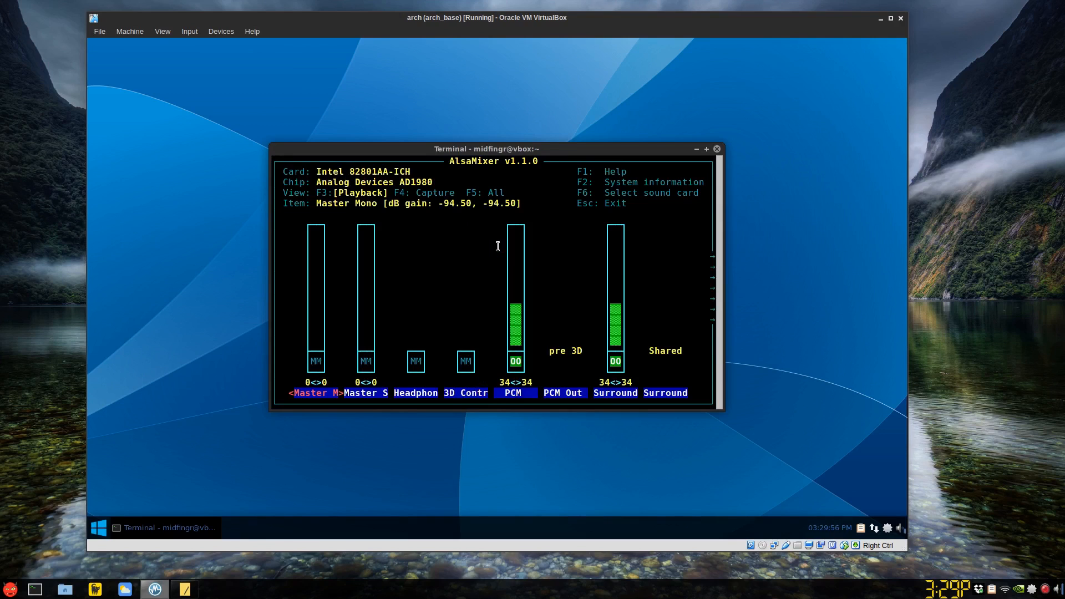
Unmute the Master Mono and Master Surround channels and raise their volumes to 89 and 87.
key("m")
key("9")
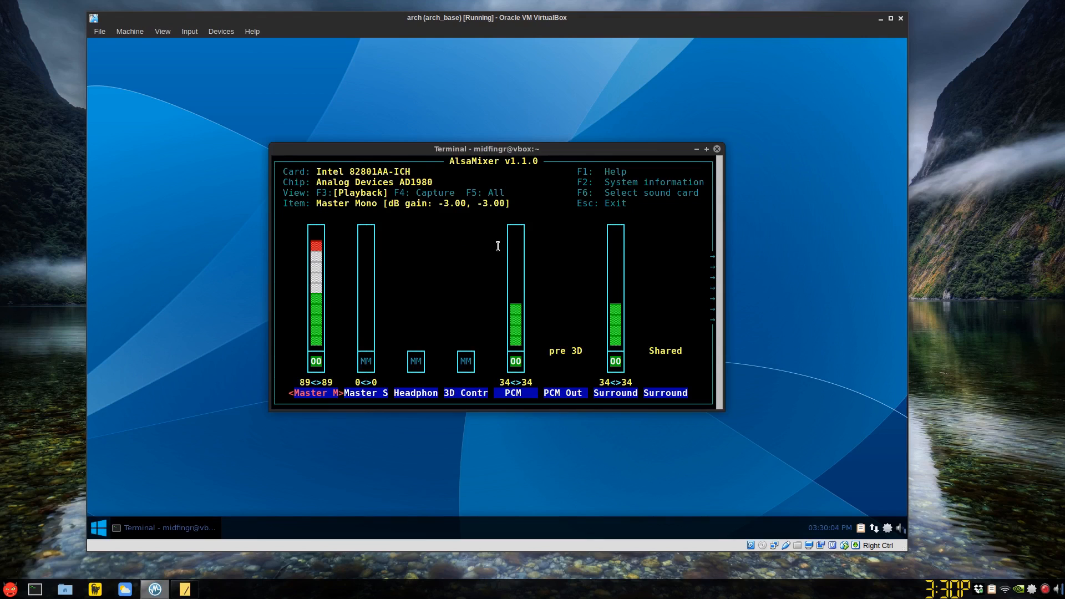
key("Right")
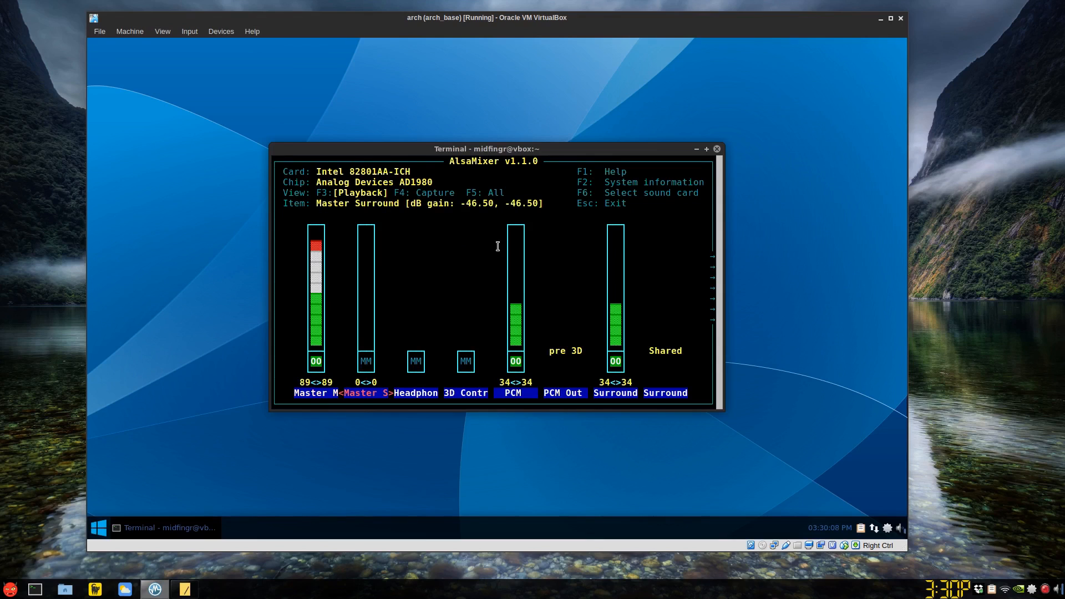
key("m")
key("9")
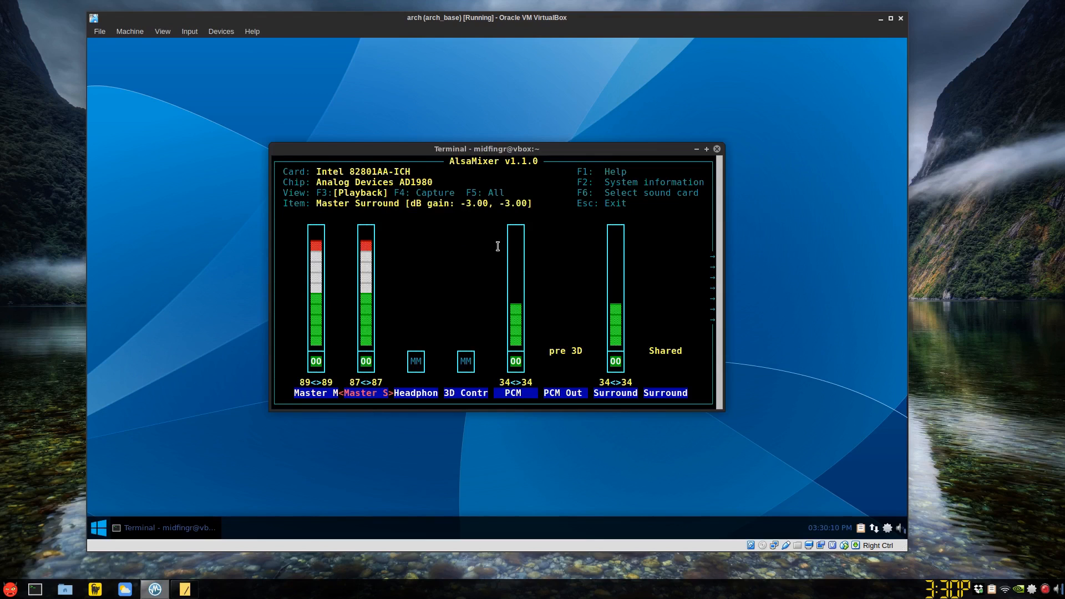
Raise the PCM and Surround channels to 87, then exit alsamixer and the terminal.
key("Right")
key("Right")
key("Right")
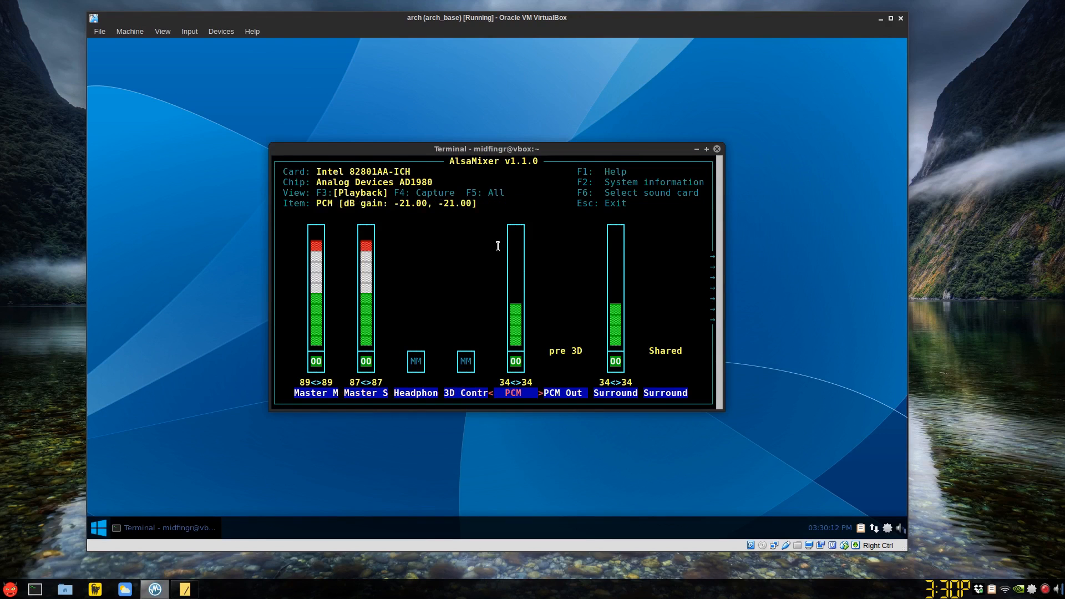
key("9")
key("Right")
key("Right")
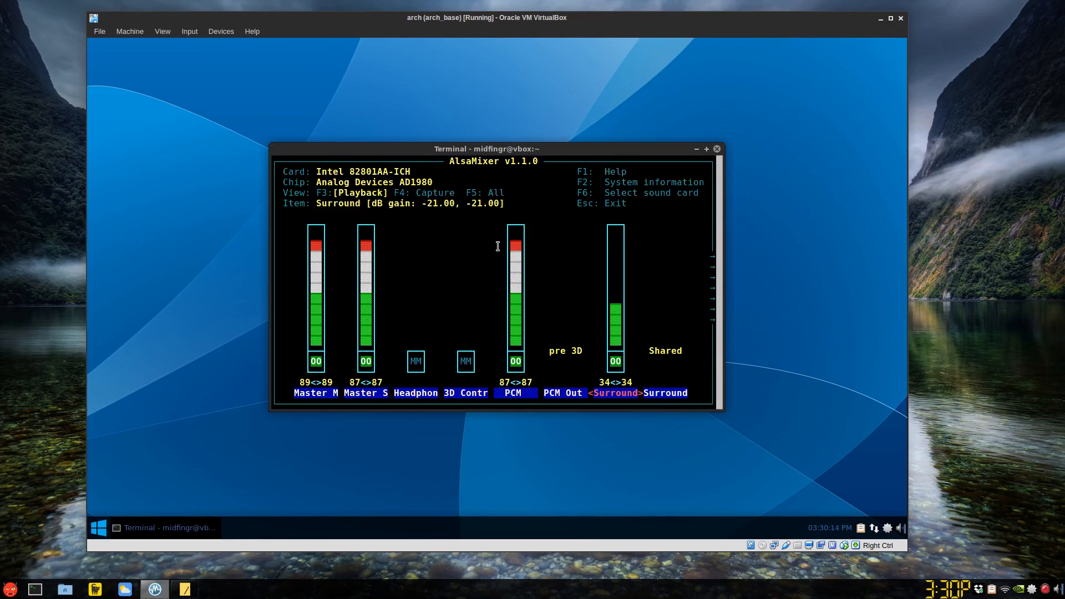
key("9")
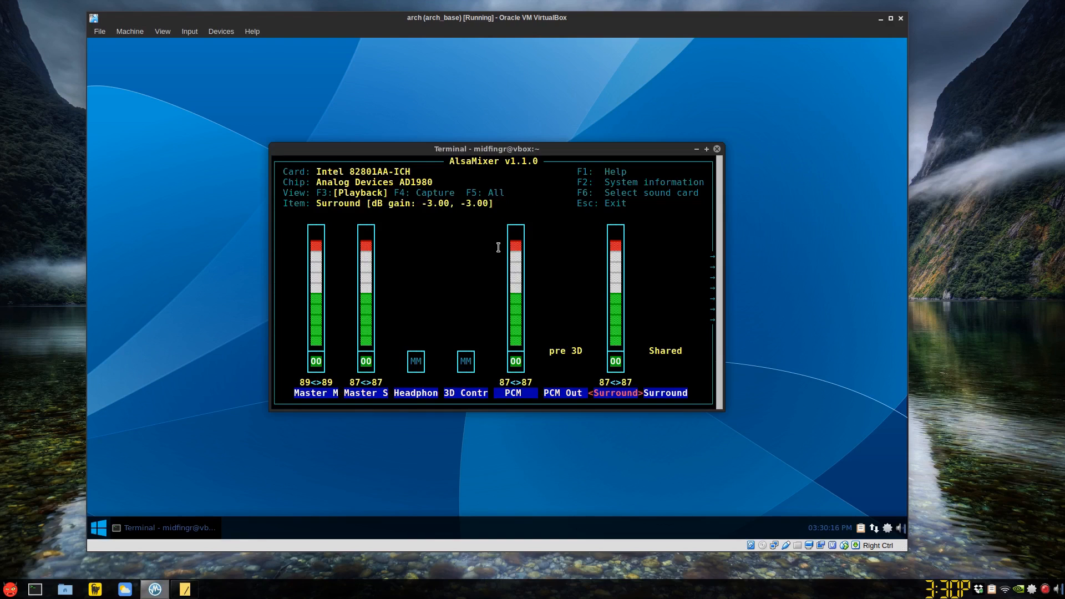
key("Escape")
key("ctrl+d")
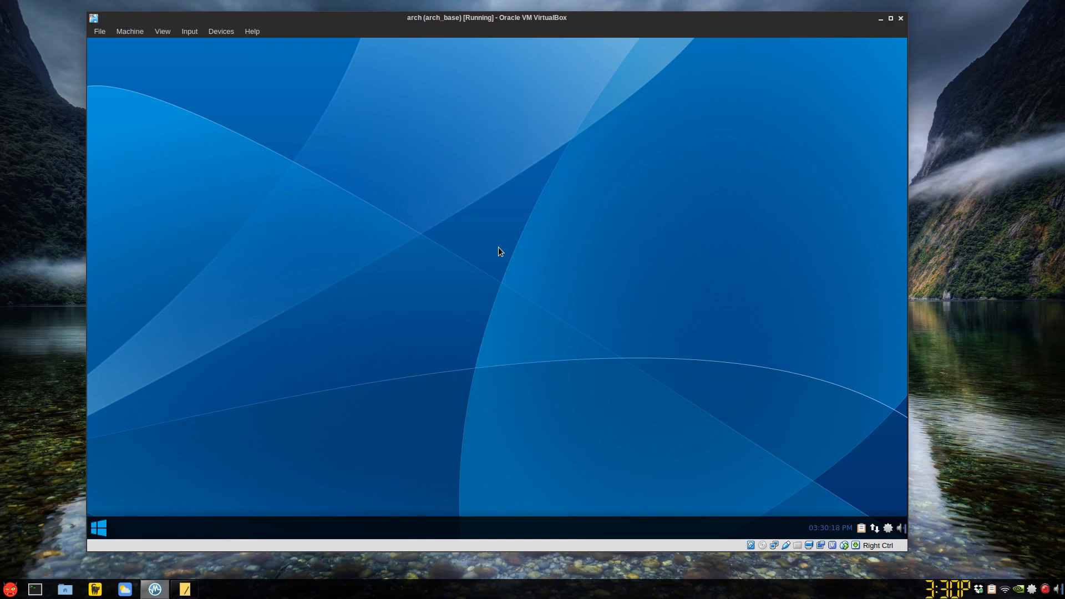
Test the front left and front right speakers from the GNOME sound settings and close the speaker test.
left_click(901, 528)
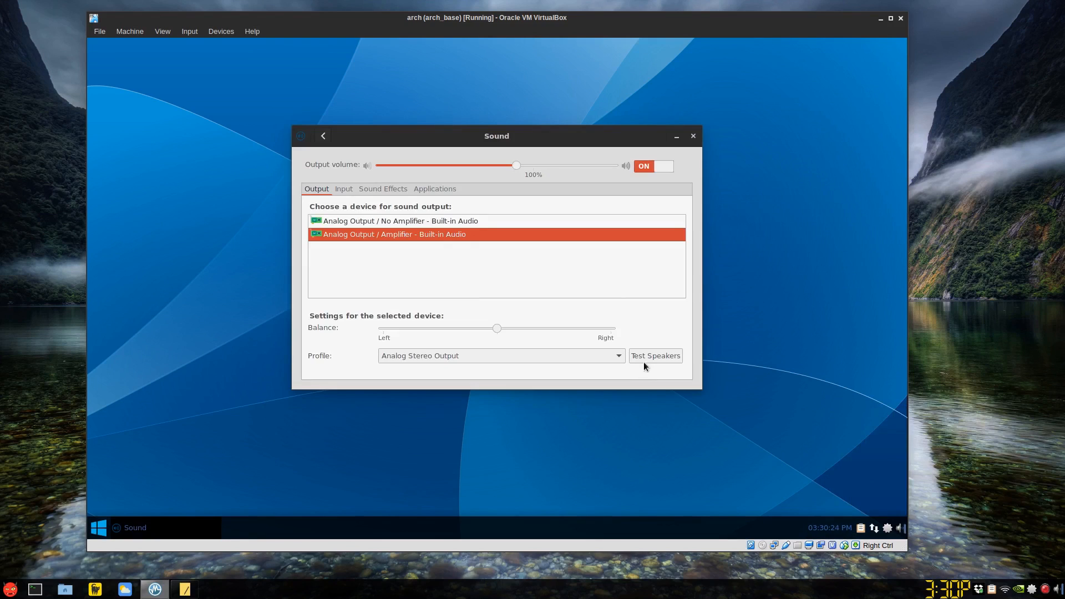
left_click(644, 356)
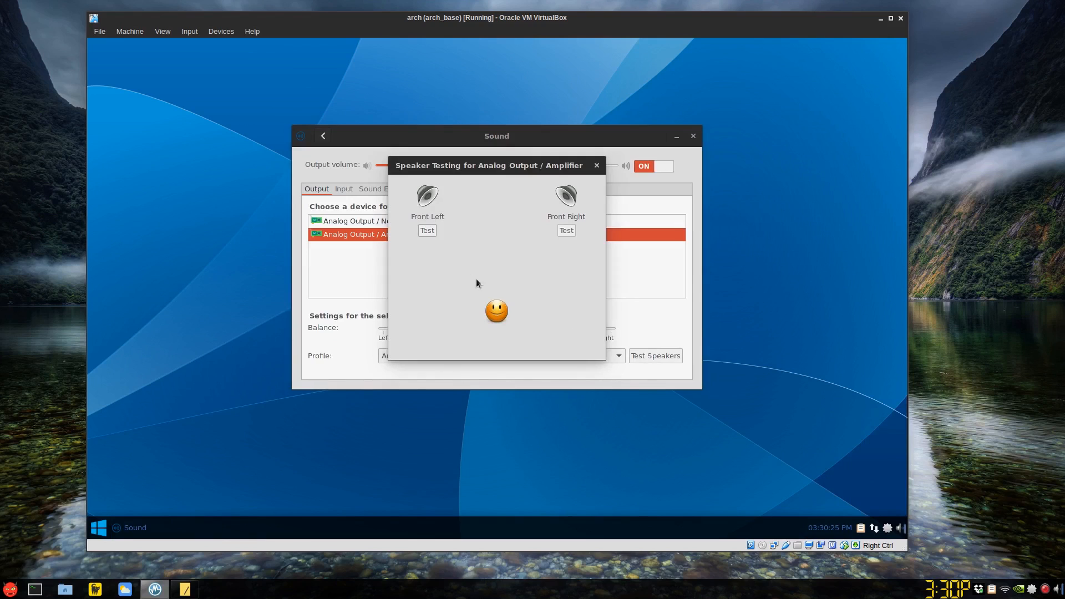
left_click(427, 231)
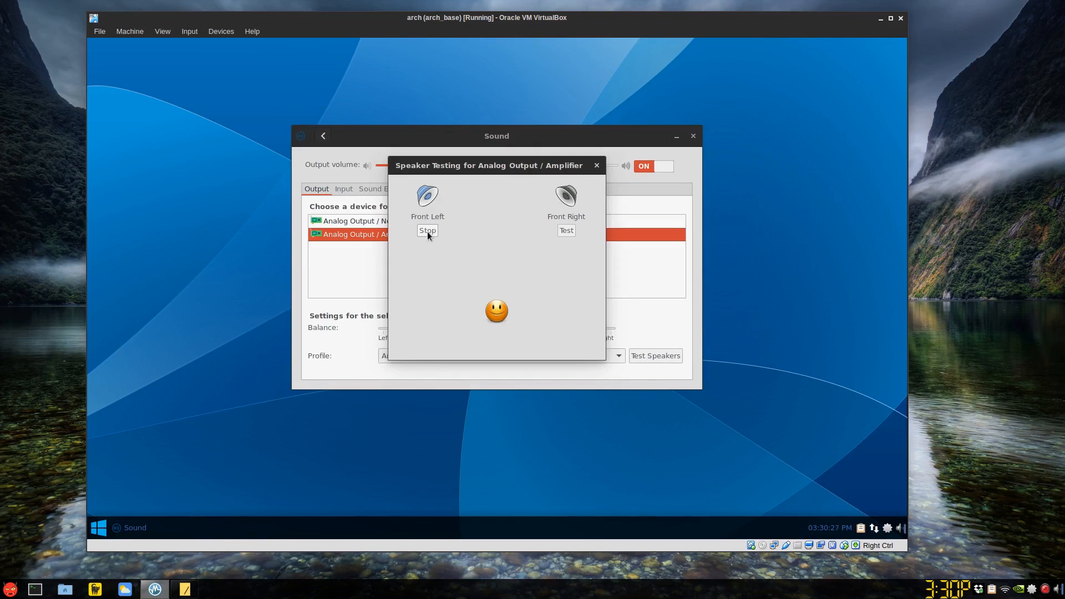
left_click(564, 232)
left_click(596, 166)
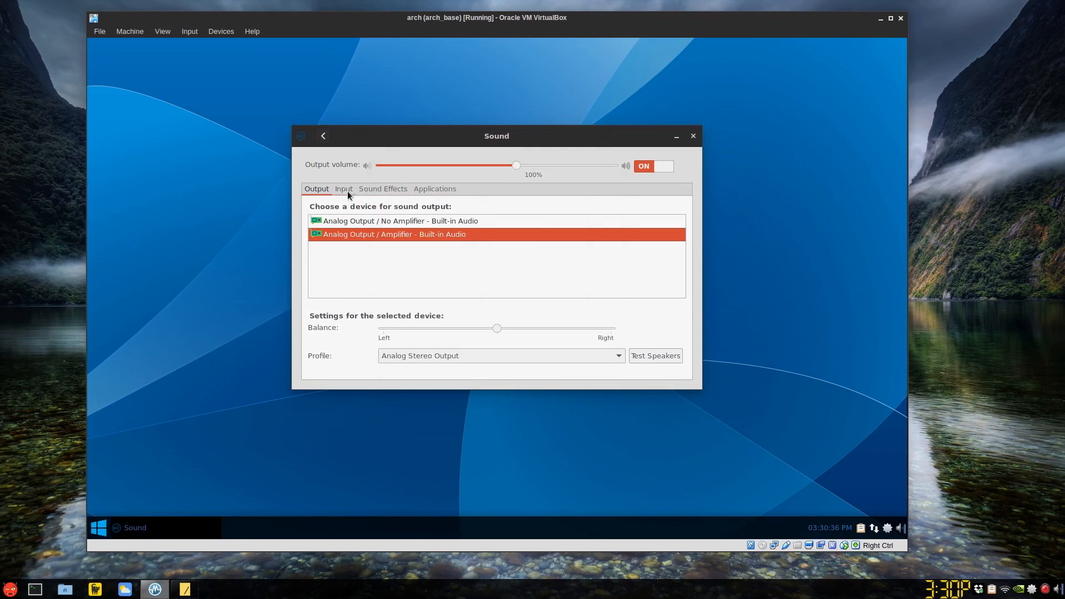
Review the input, applications, sound effects and output pages of the sound settings and close the window.
left_click(347, 190)
left_click(436, 188)
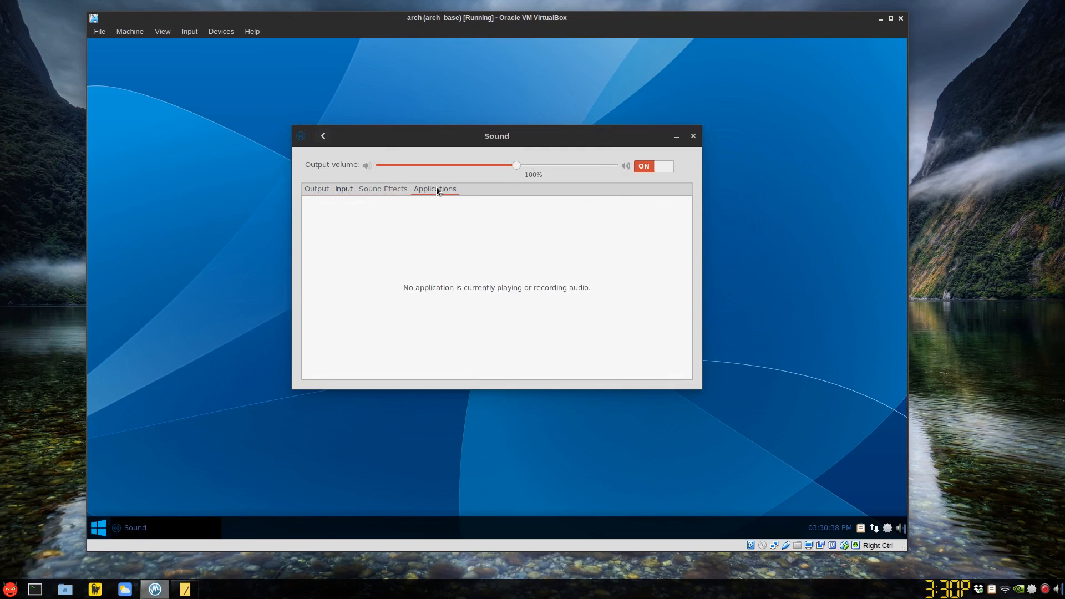
left_click(402, 188)
left_click(328, 189)
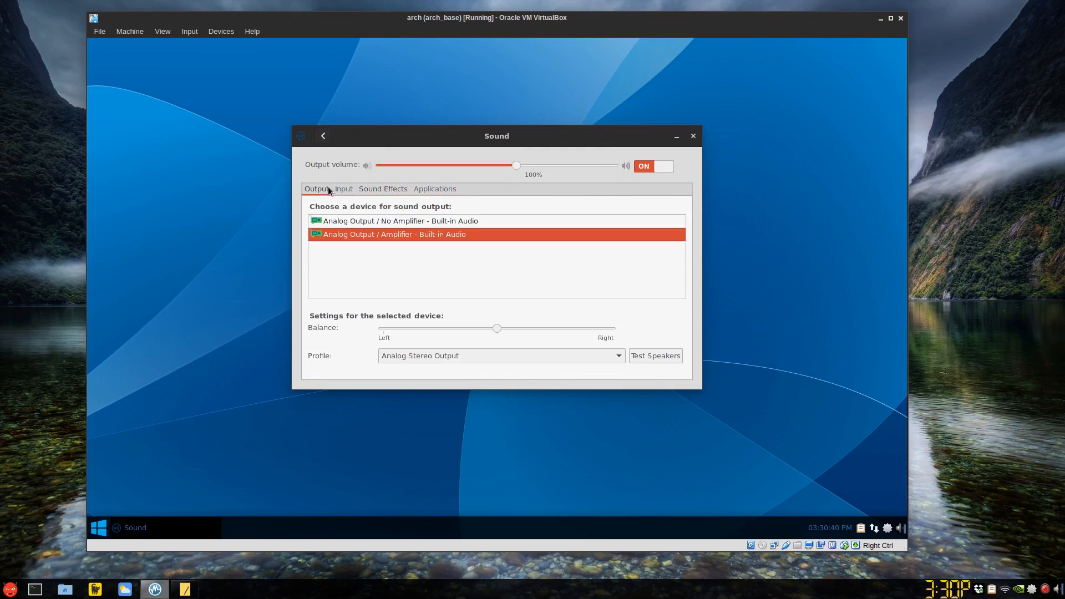
left_click(692, 137)
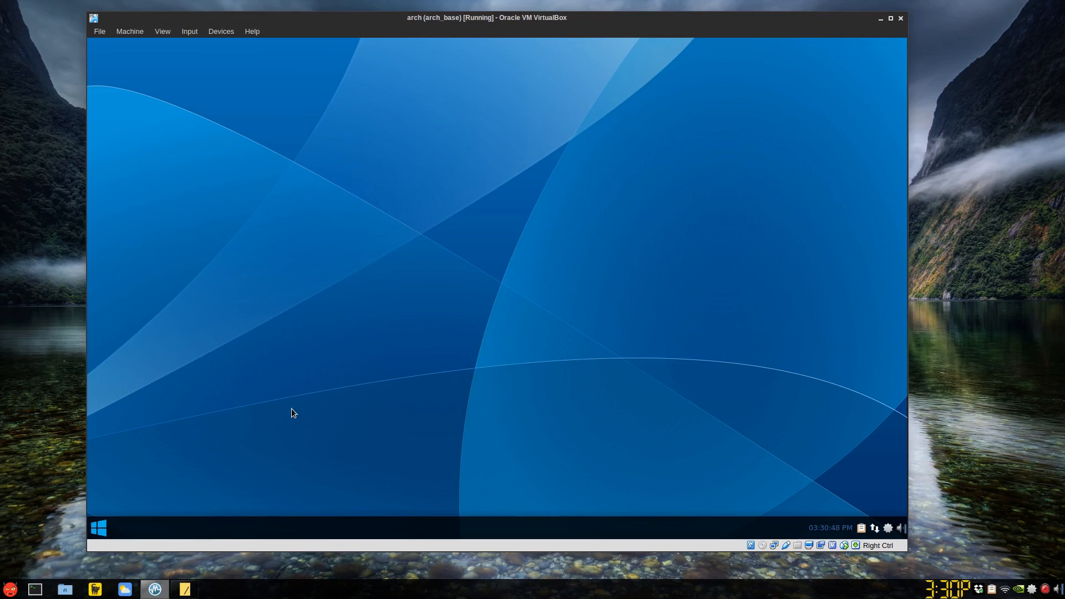
Check which applications are listed under Office, Internet and Graphics in the desktop's application launcher.
left_click(100, 529)
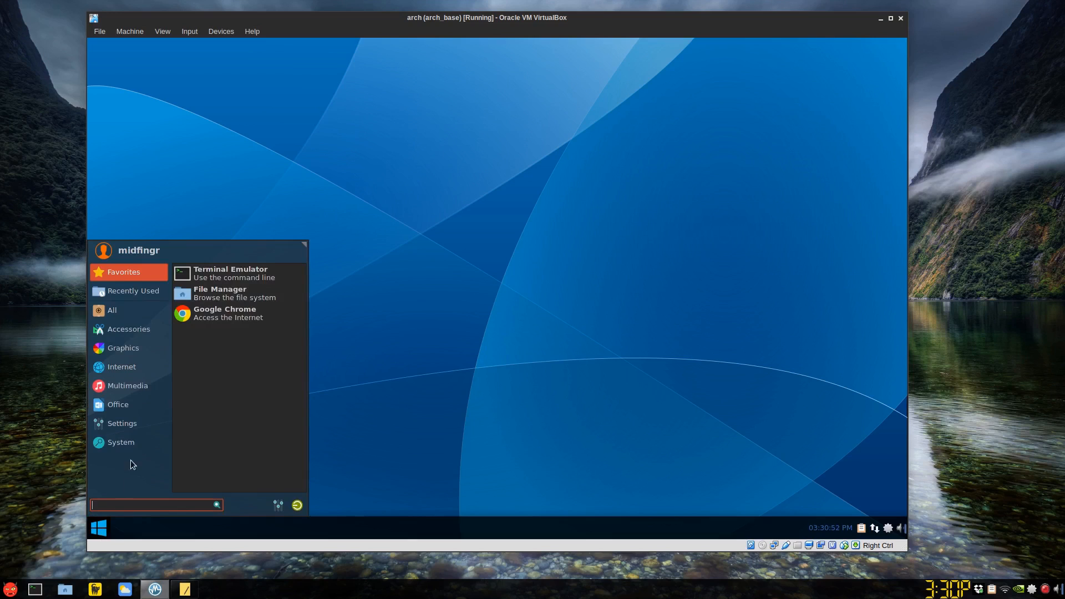
left_click(129, 410)
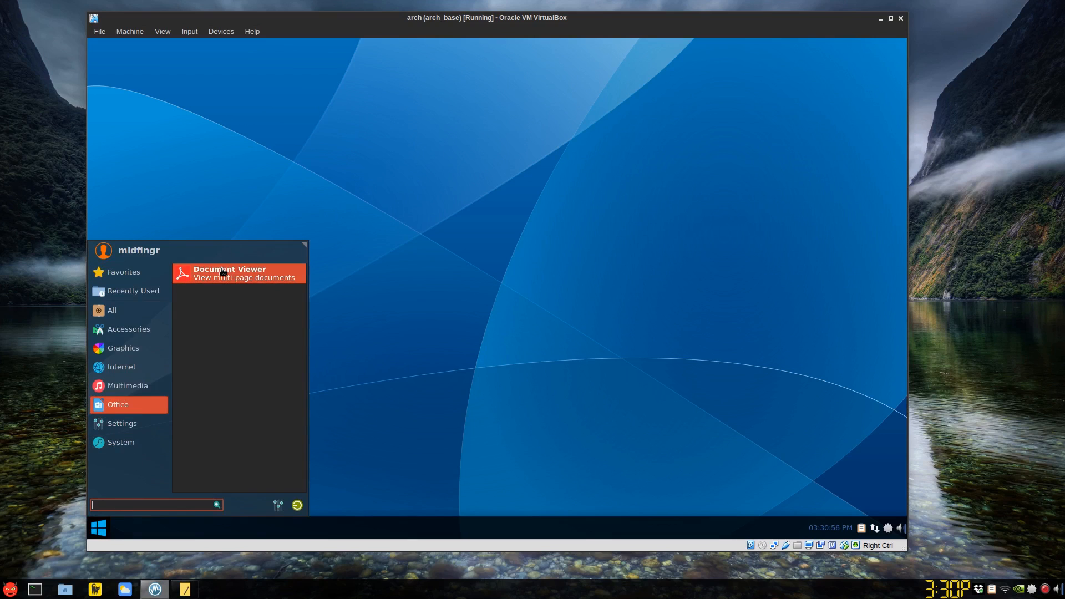
left_click(140, 368)
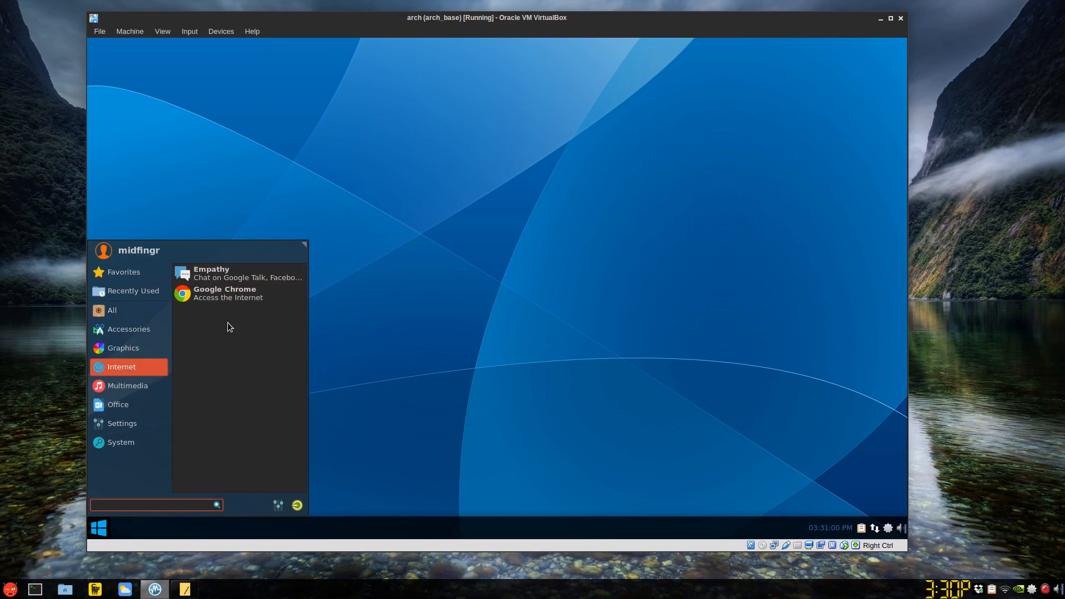
left_click(122, 347)
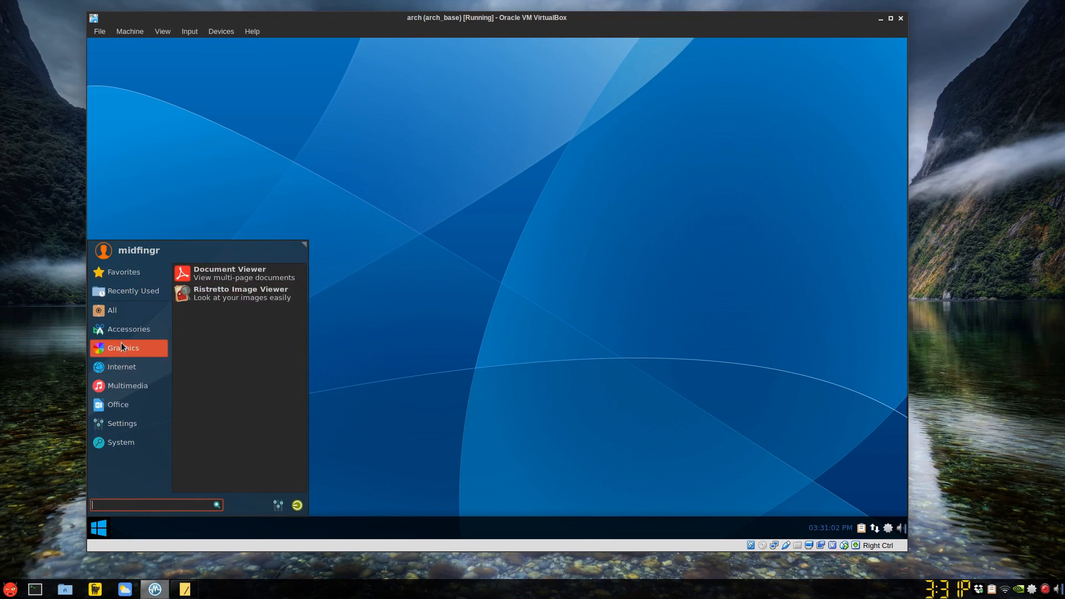
left_click(331, 356)
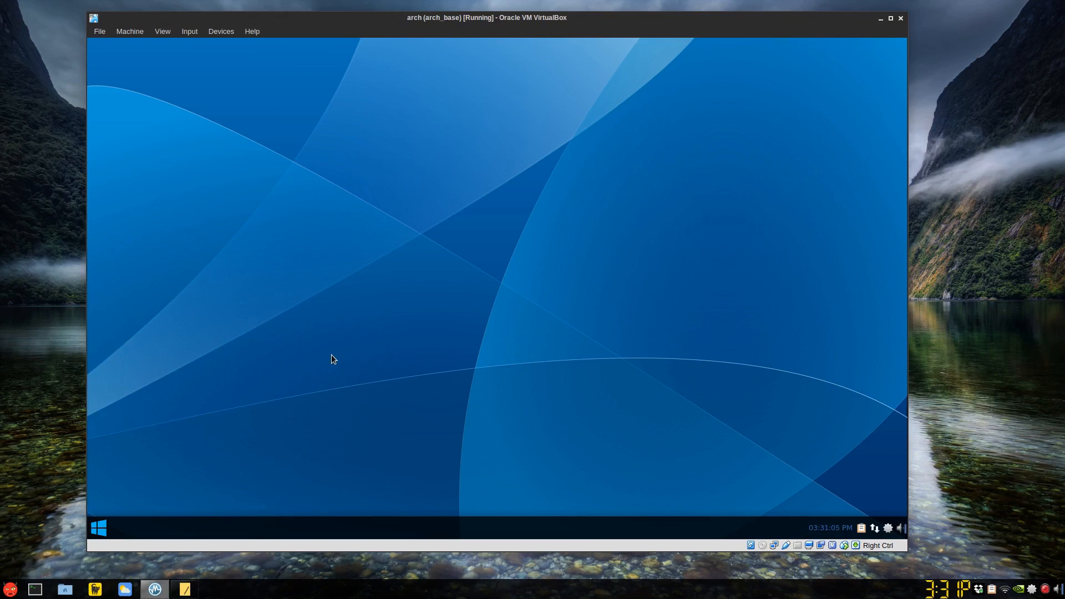
left_click(107, 529)
left_click(356, 443)
Open the ~/.local/share/applications folder in the file manager.
left_click(99, 527)
left_click(249, 293)
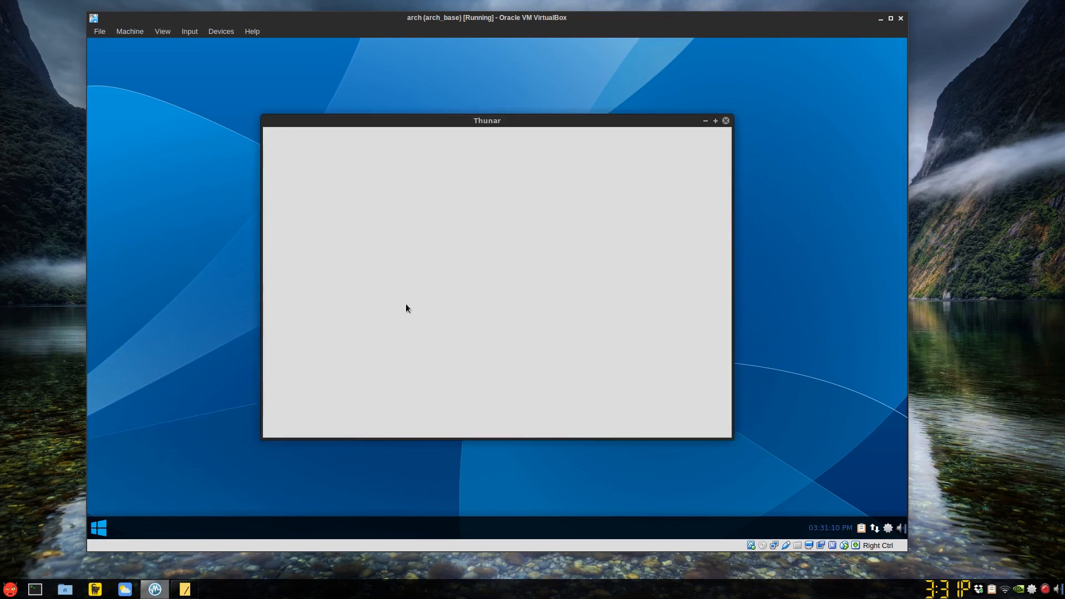
left_click(463, 137)
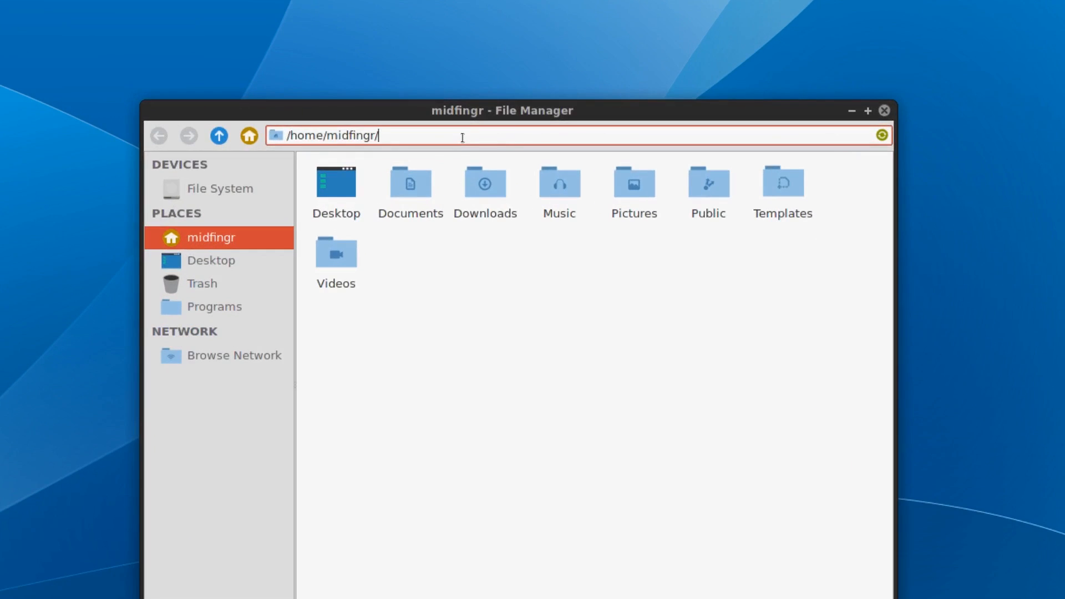
type(".local/")
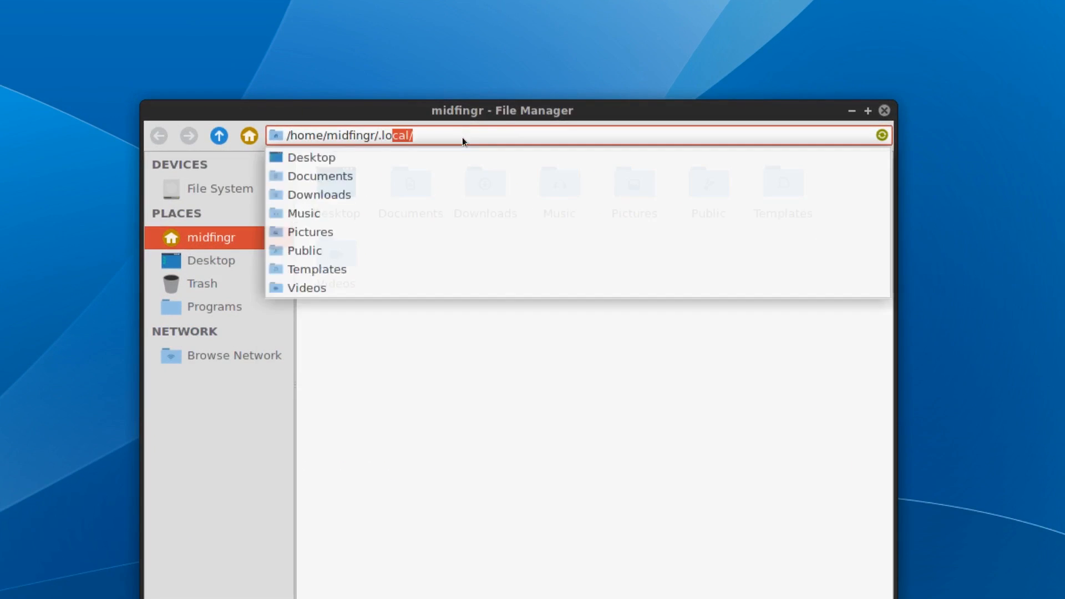
key("Return")
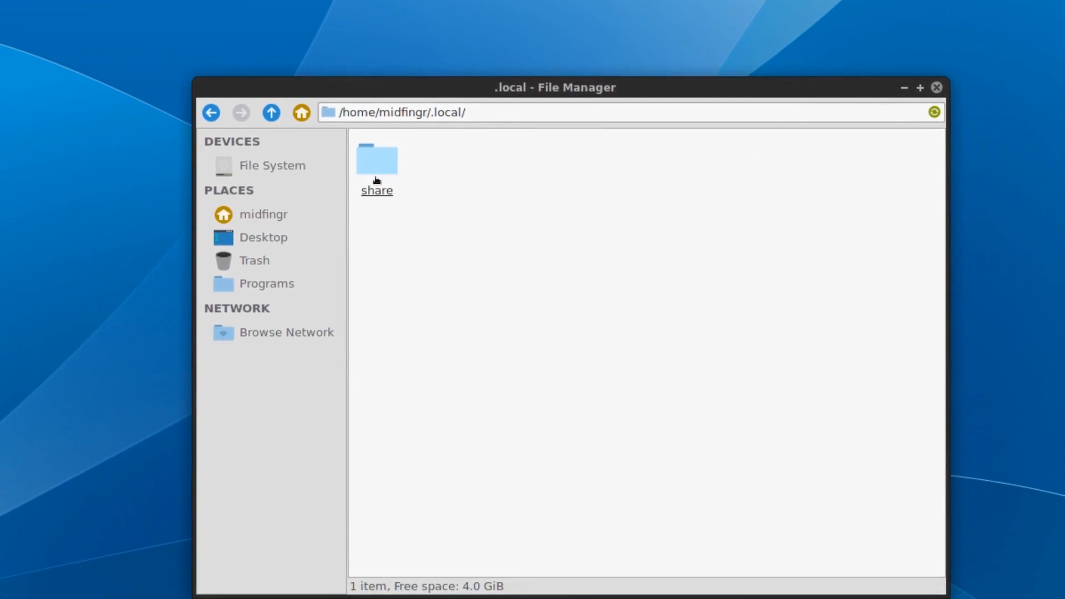
double_click(325, 196)
double_click(375, 176)
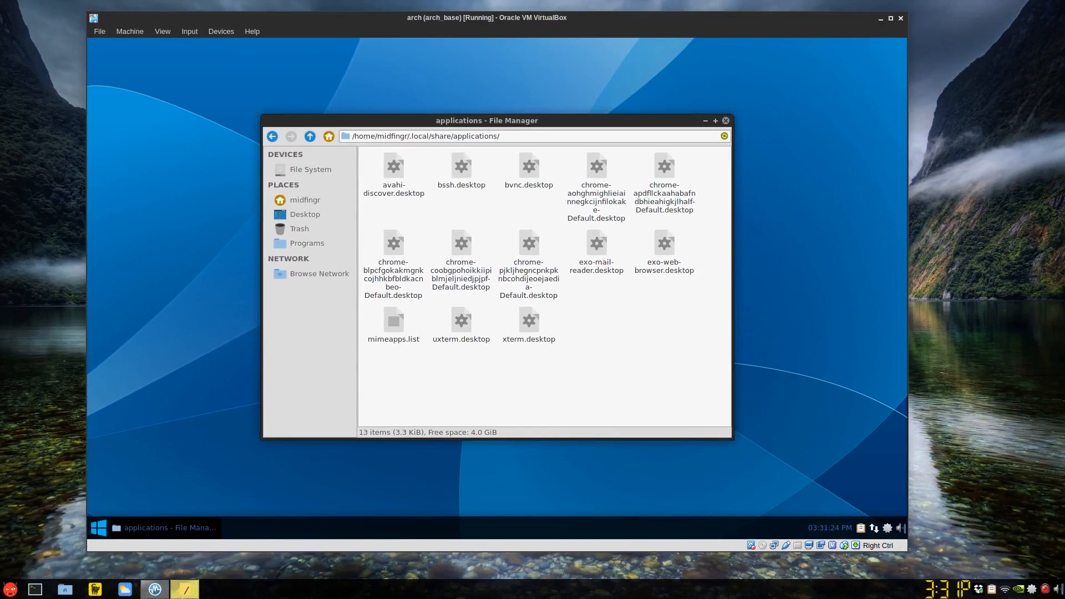
Switch to the xfce_gnome notes and copy the file name org.gnome.Documents.desktop from line 6.
left_click(195, 592)
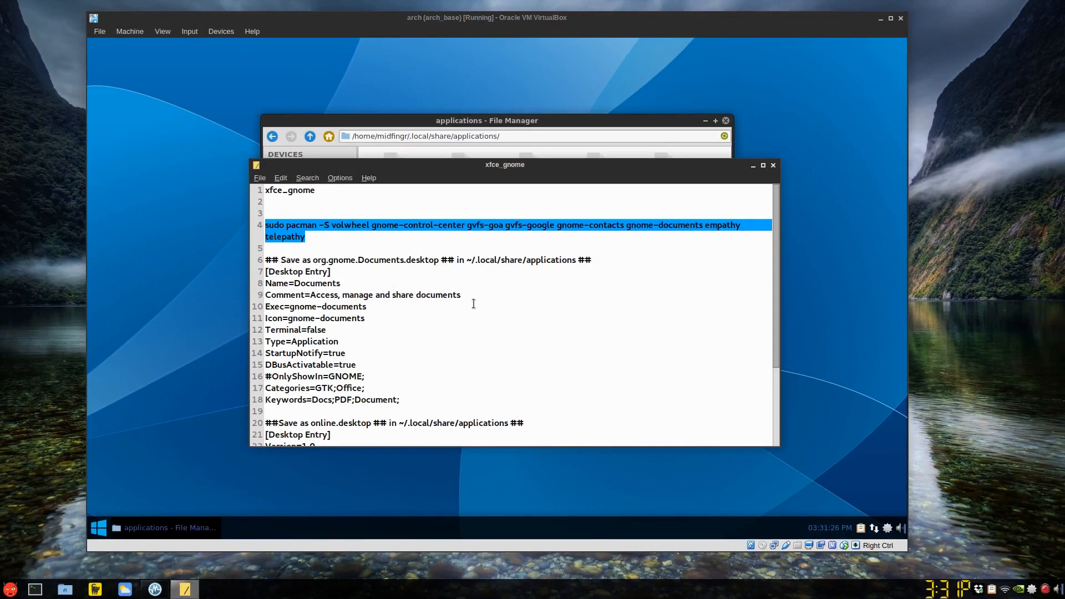
scroll(473, 304, "down", 1)
left_click(389, 250)
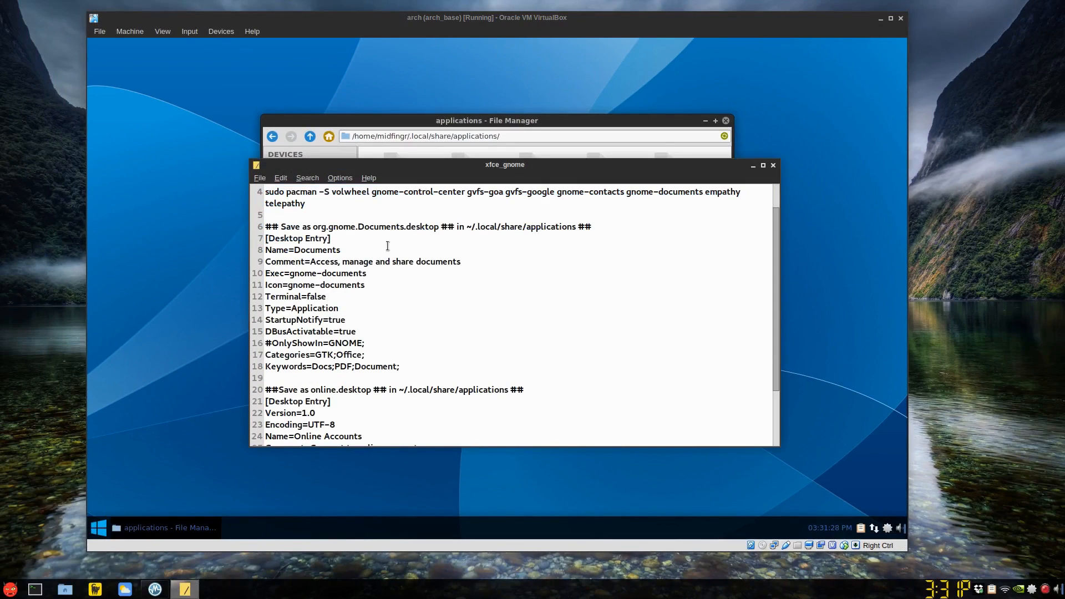
left_click(351, 240)
left_click_drag(316, 227, 439, 226)
right_click(409, 226)
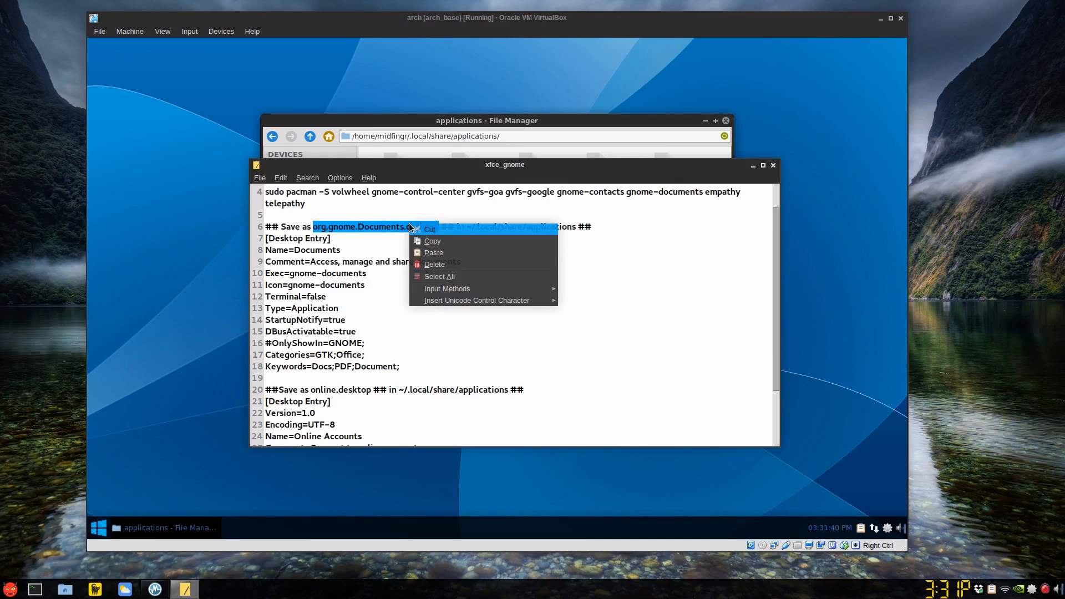
left_click(443, 238)
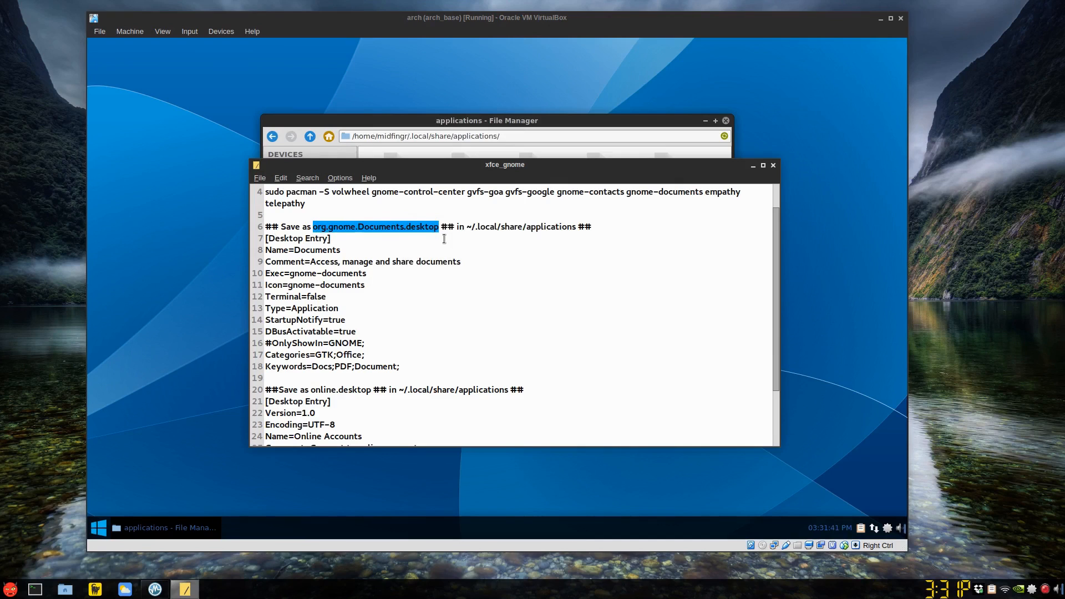
Create an empty file named org.gnome.Documents.desktop in the ~/.local/share/applications folder.
left_click(445, 122)
right_click(589, 315)
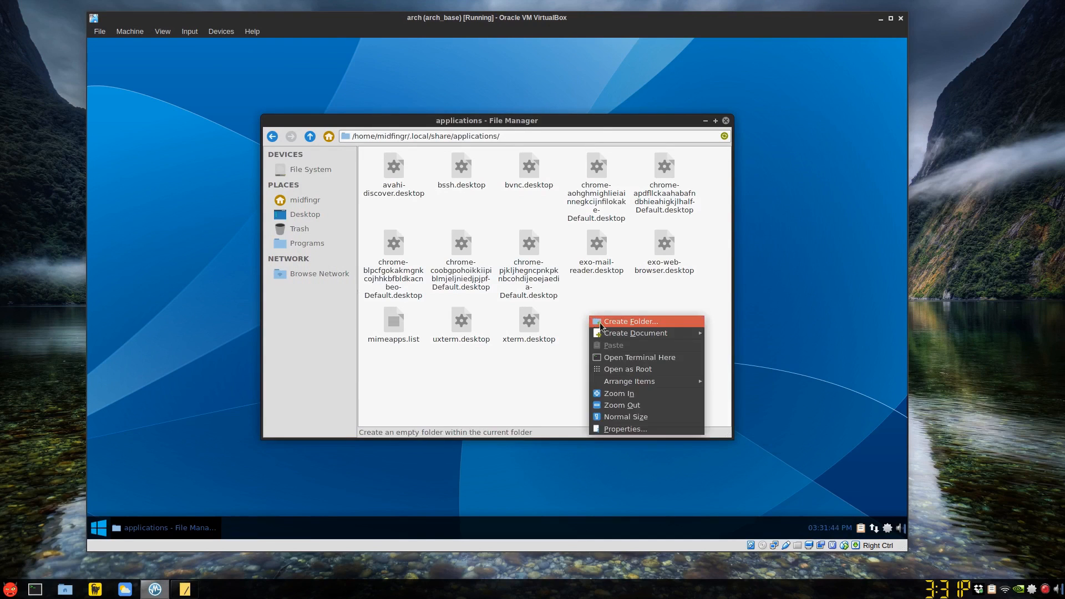
mouse_move(627, 335)
left_click(756, 345)
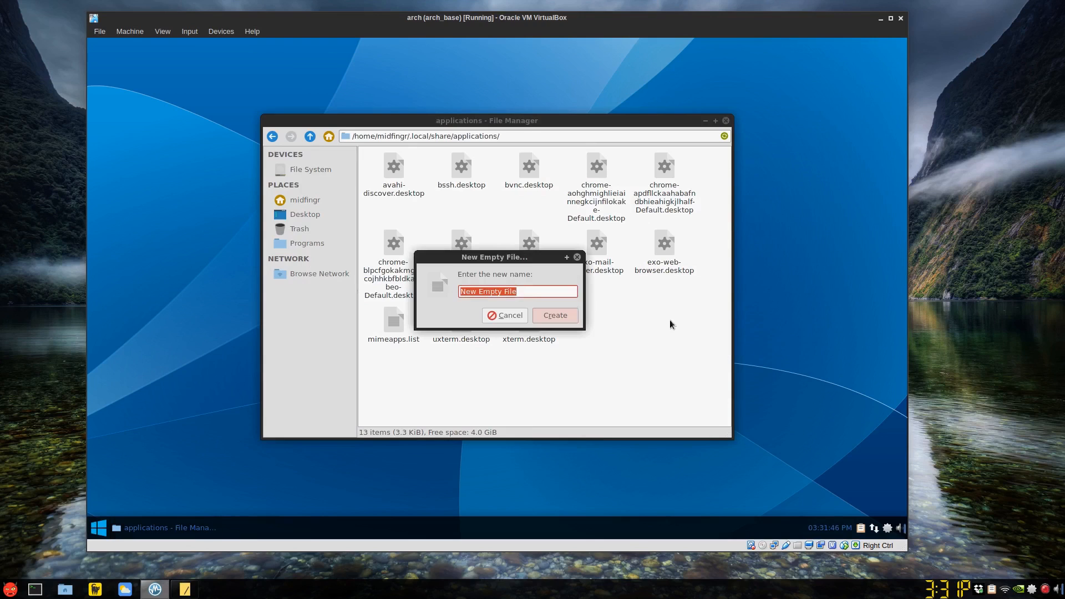
key("ctrl+v")
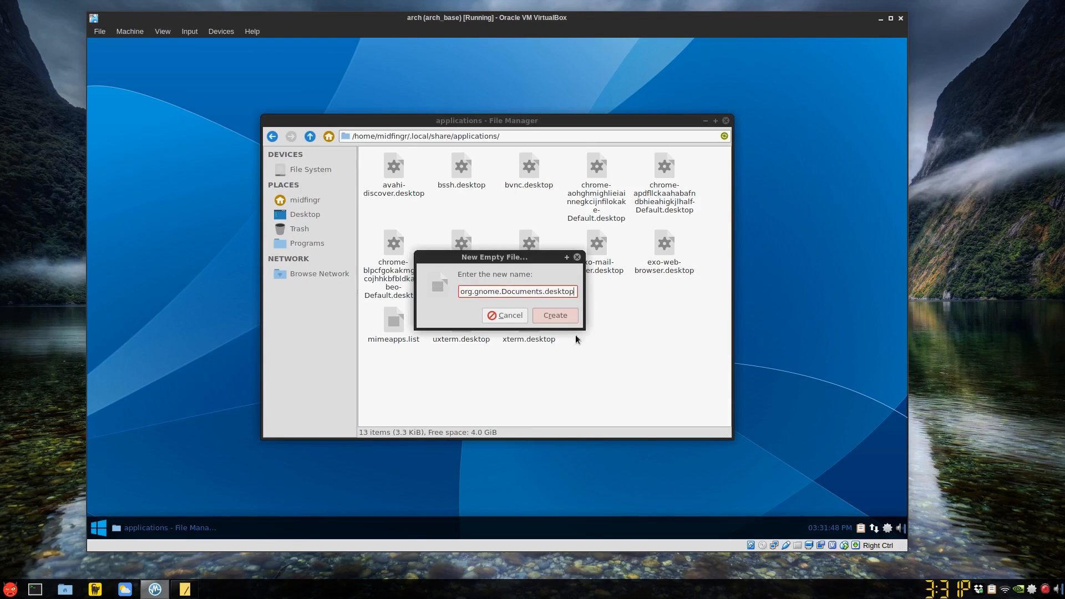
left_click(569, 319)
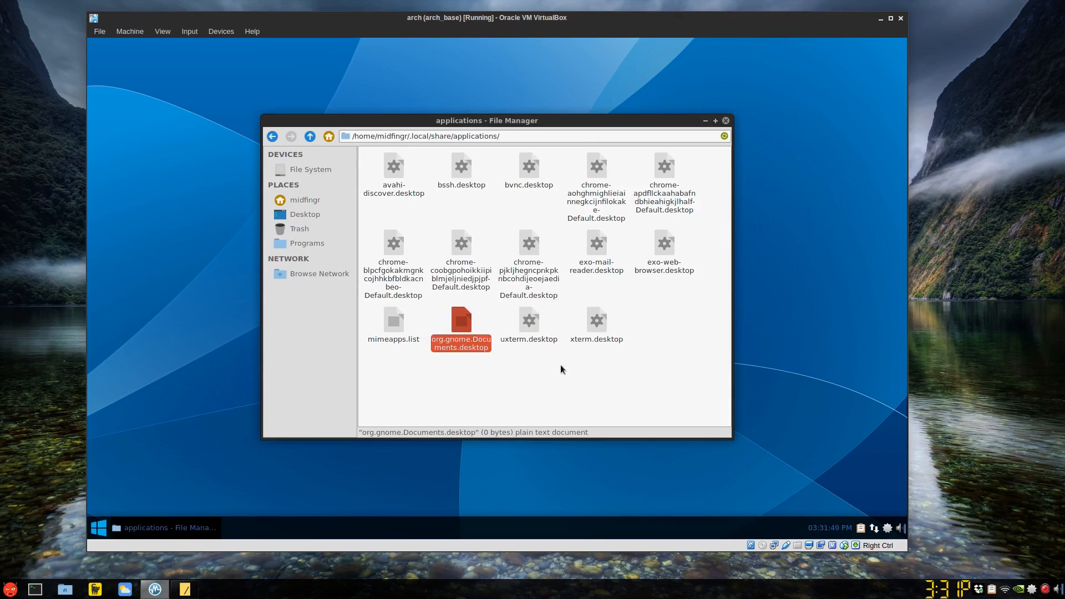
Copy the whole Documents desktop entry, from [Desktop Entry] to the Keywords line (lines 7 to 18), in the xfce_gnome notes.
left_click(185, 589)
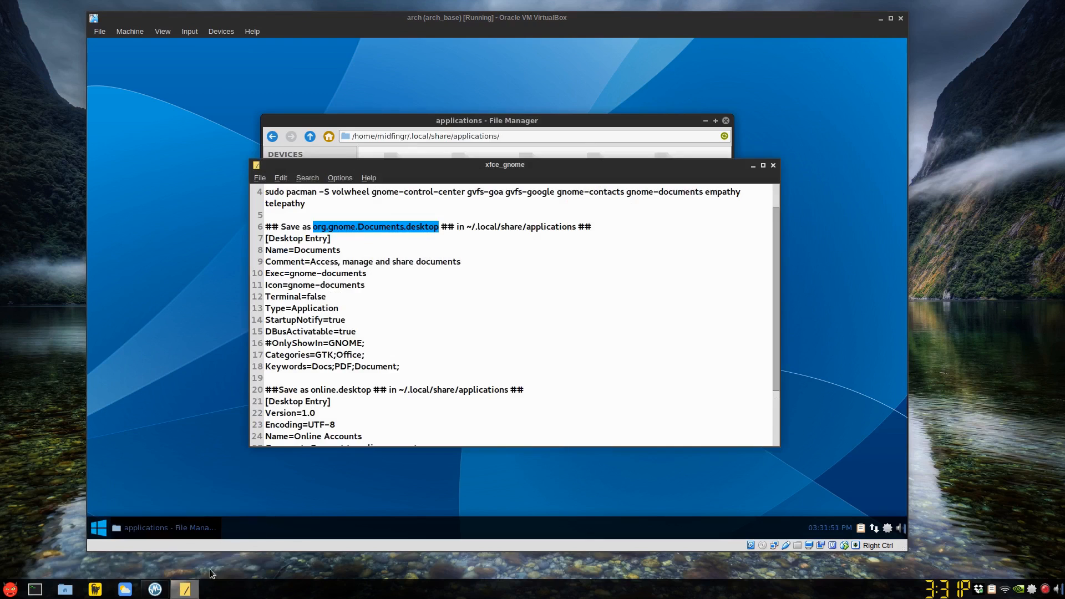
left_click(333, 240)
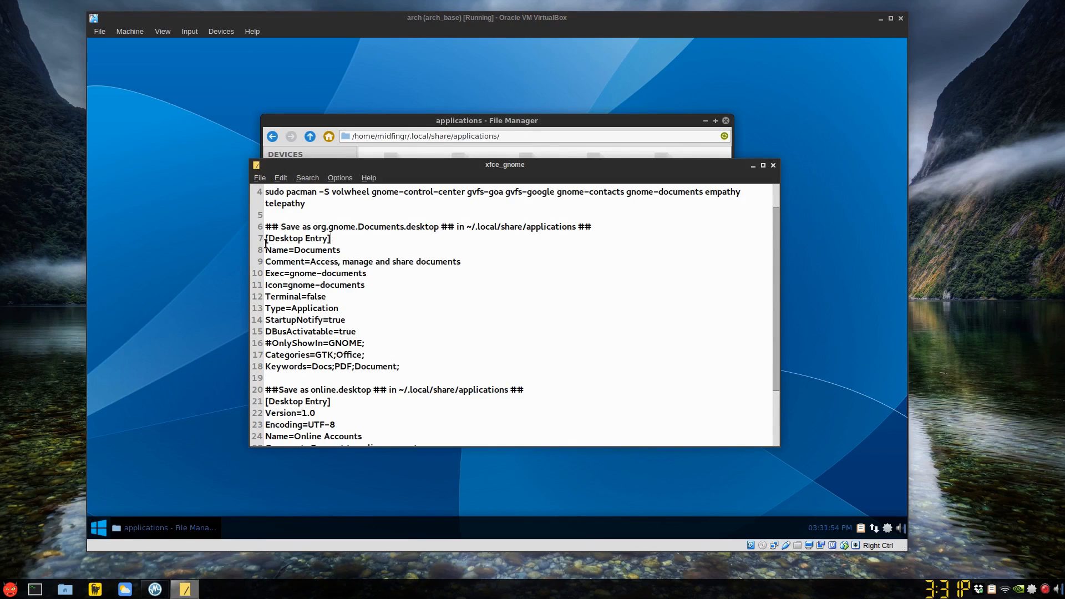
mouse_move(266, 240)
left_mouse_down()
mouse_move(397, 310)
mouse_move(404, 376)
mouse_move(309, 315)
mouse_move(290, 253)
mouse_move(265, 240)
left_mouse_up()
key("ctrl+c")
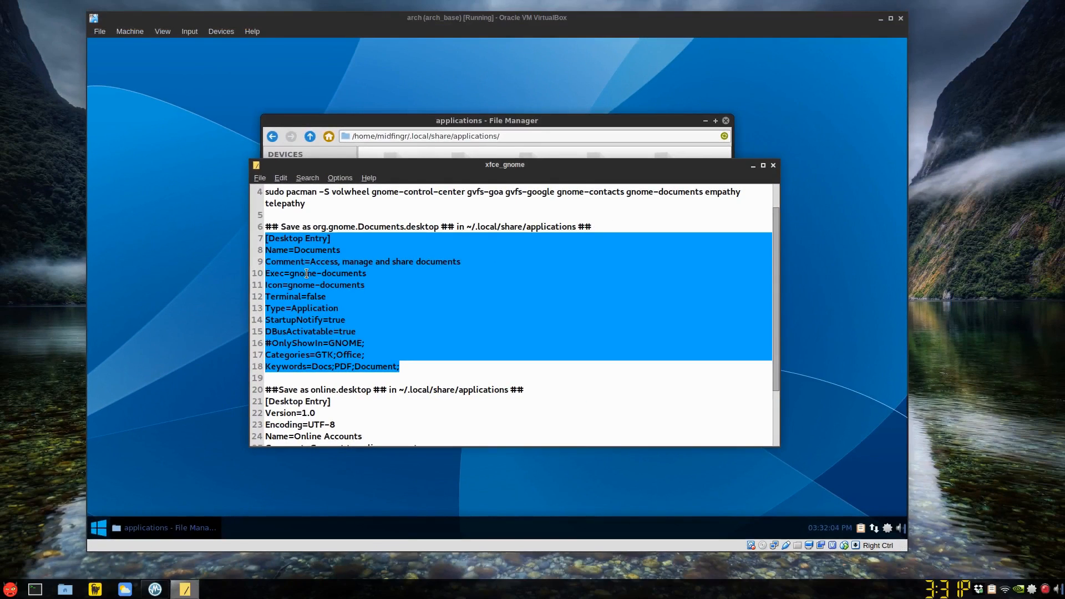
Open org.gnome.Documents.desktop with Leafpad, paste the copied Documents entry, save the file and close the editor.
left_click(454, 126)
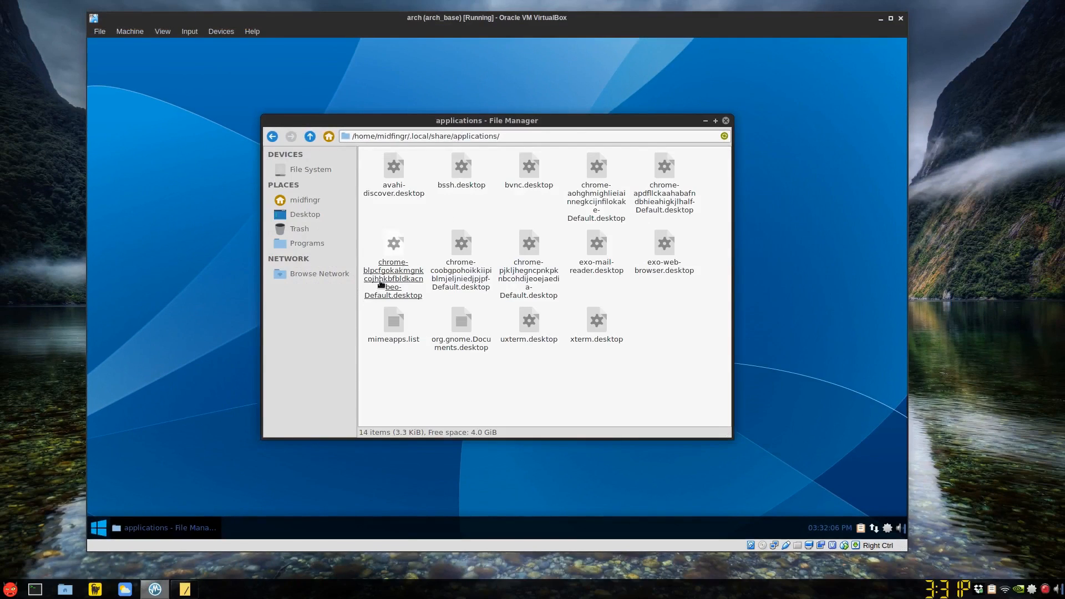
right_click(463, 328)
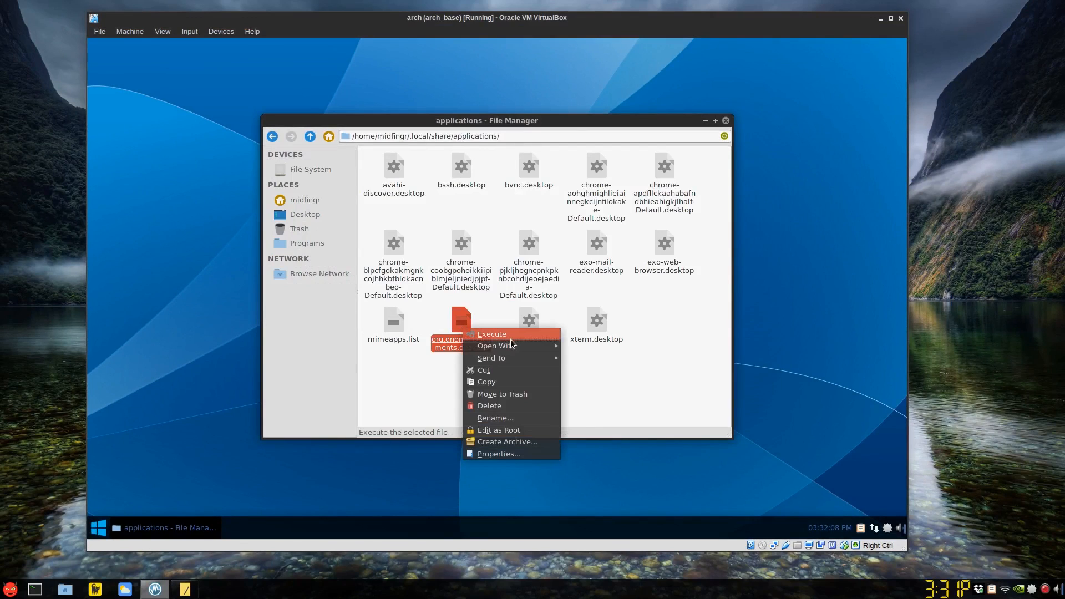
mouse_move(511, 345)
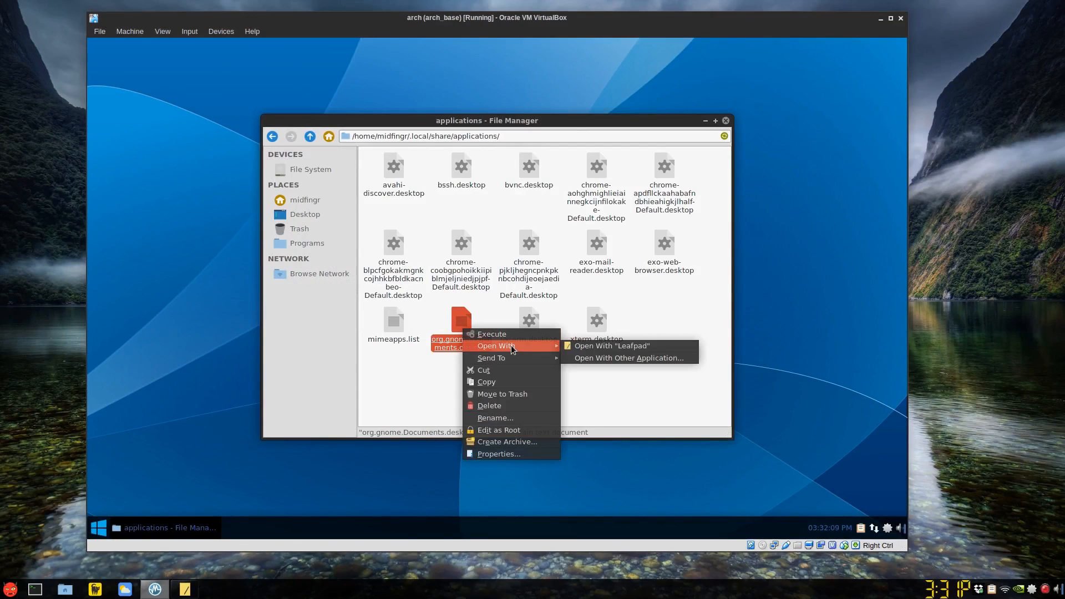
left_click(624, 346)
right_click(447, 238)
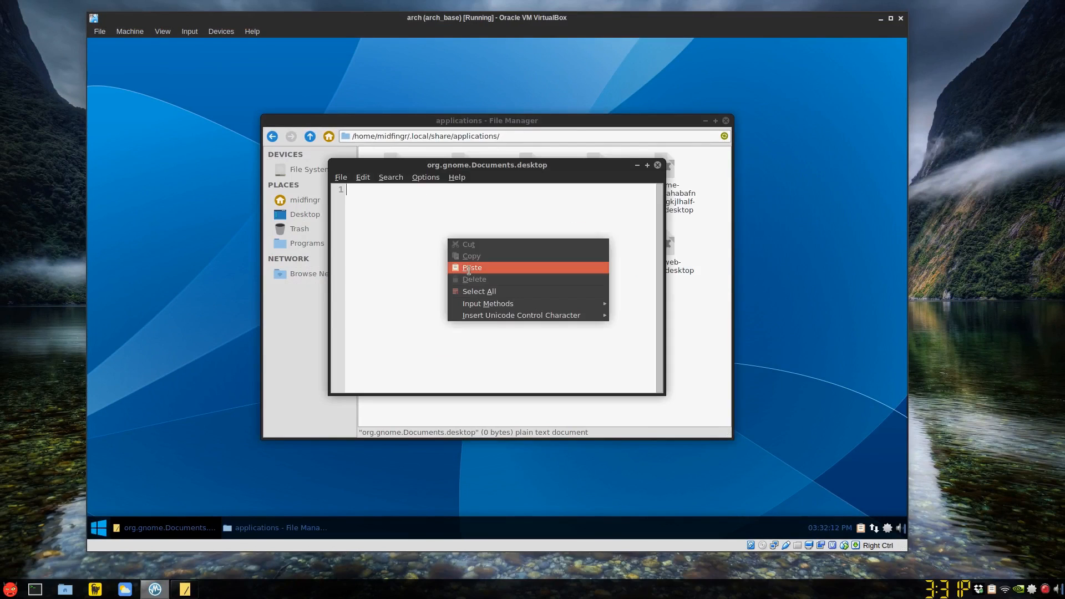
left_click(469, 268)
key("ctrl+s")
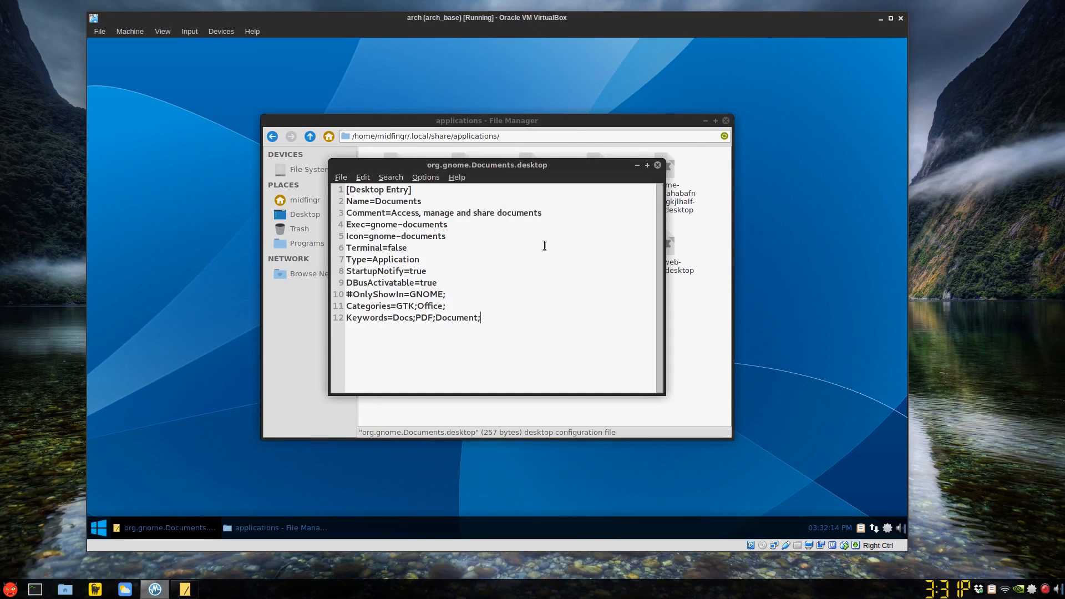
left_click(658, 166)
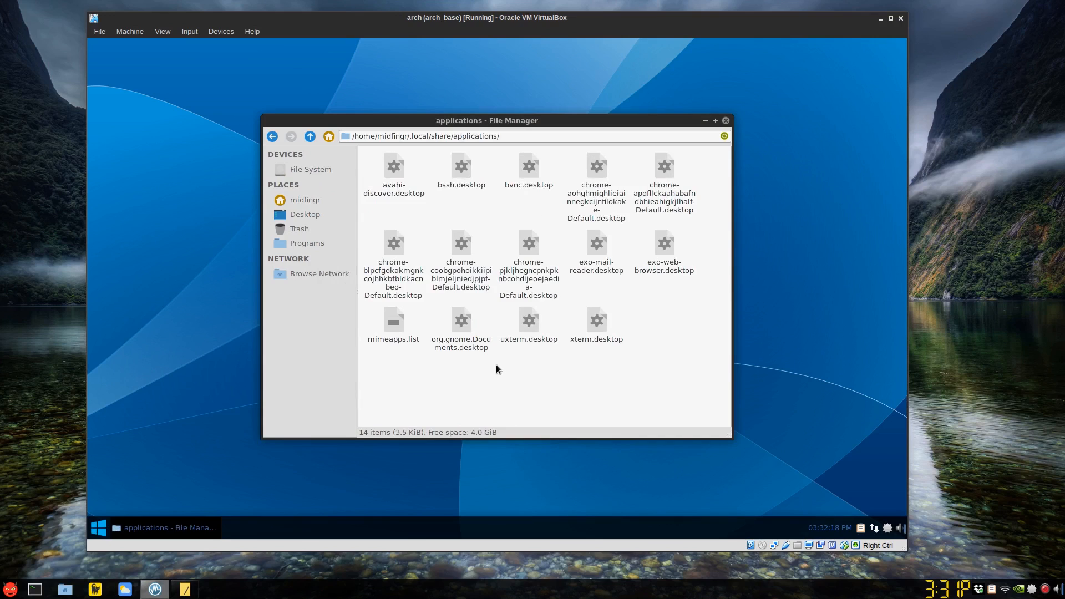
Check the Office category of the virtual machine's application launcher for the Documents entry and close the launcher.
left_click(476, 379)
left_click(94, 532)
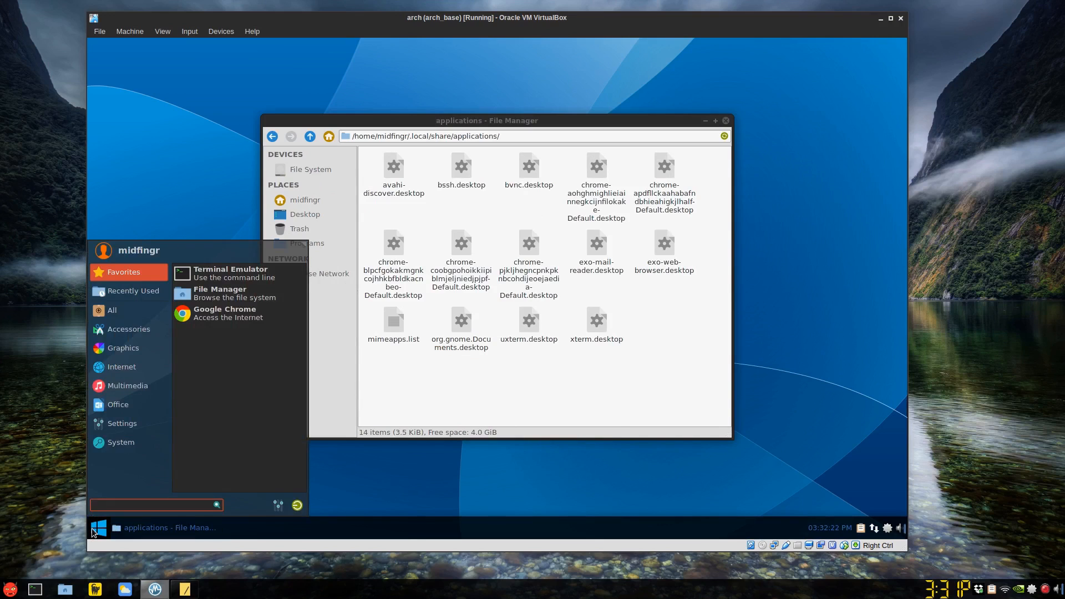
mouse_move(118, 416)
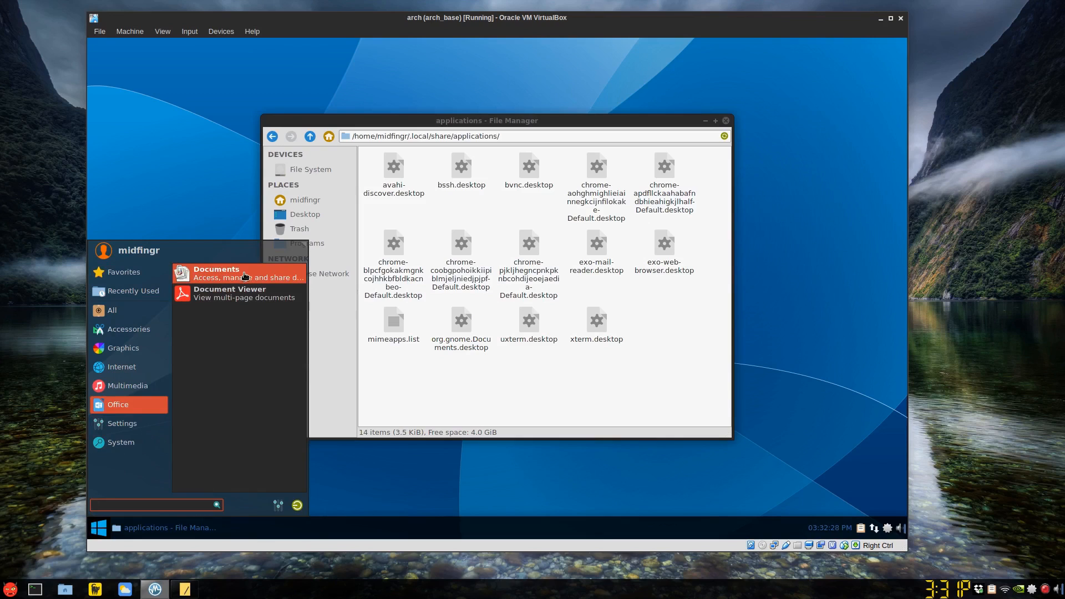
left_click_drag(224, 273, 458, 399)
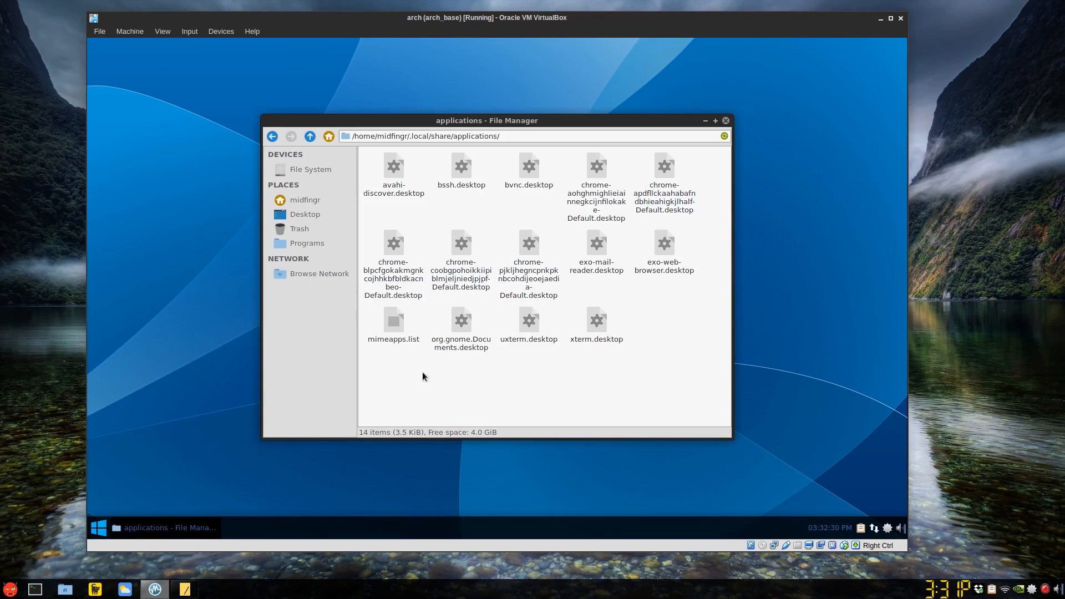
Cut the file name online.desktop from line 20 of the xfce_gnome notes to the clipboard and undo the removal in the notes.
left_click(185, 590)
scroll(461, 313, "down", 3)
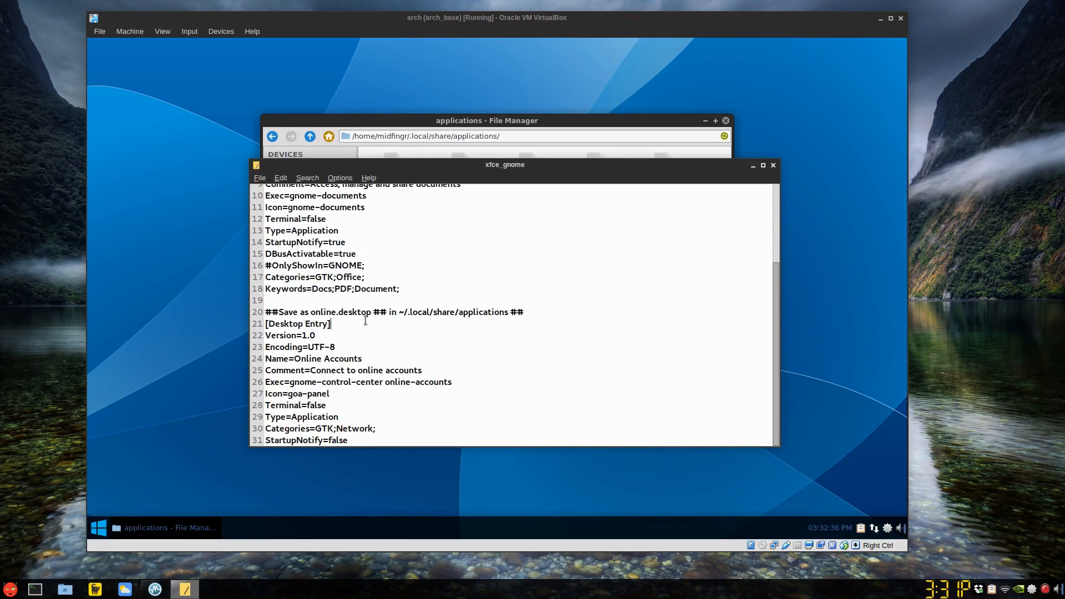
left_click_drag(311, 314, 371, 314)
right_click(343, 317)
left_click(377, 328)
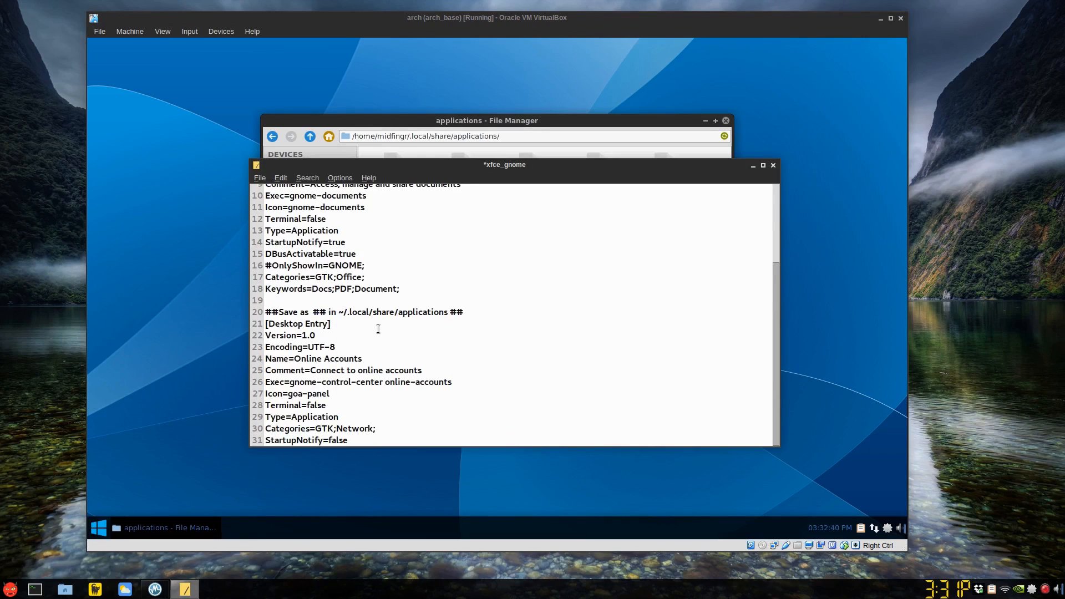
key("ctrl+z")
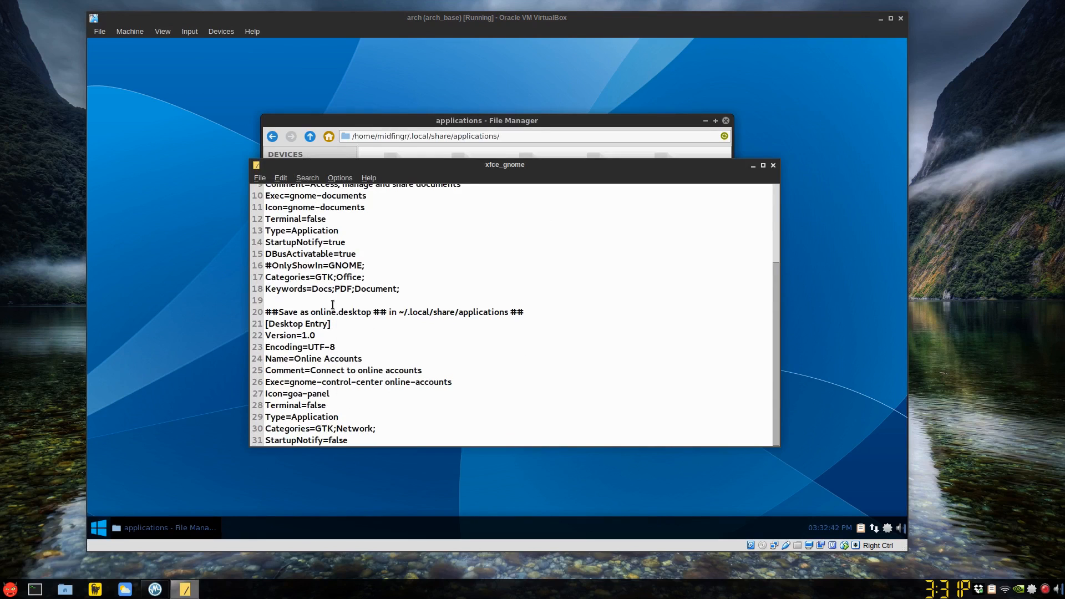
left_click_drag(311, 314, 371, 314)
Create an empty file named online.desktop in the ~/.local/share/applications folder.
left_click(471, 120)
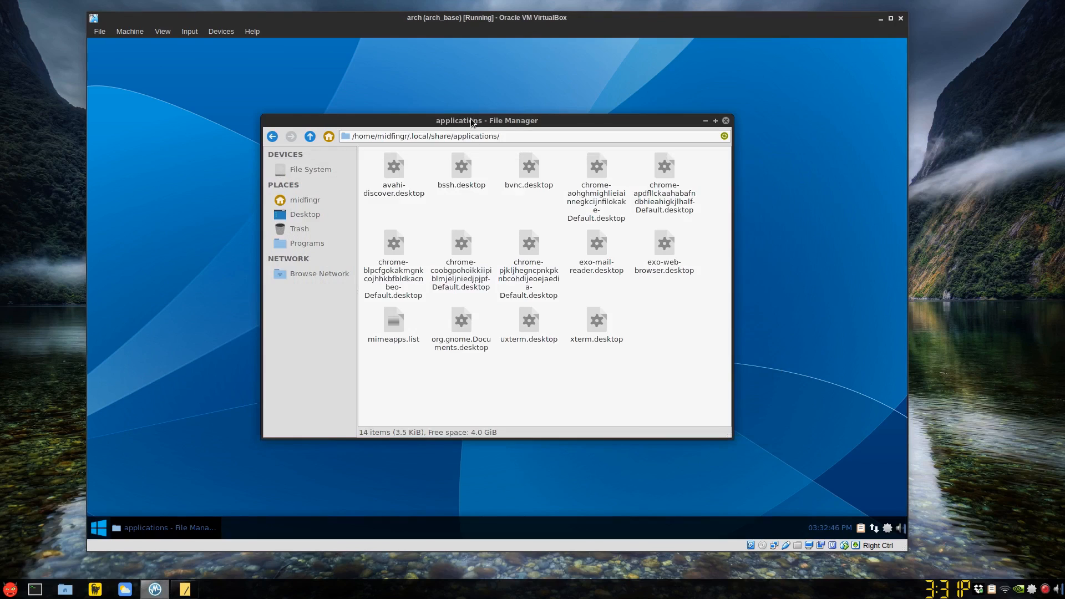
right_click(527, 370)
mouse_move(619, 385)
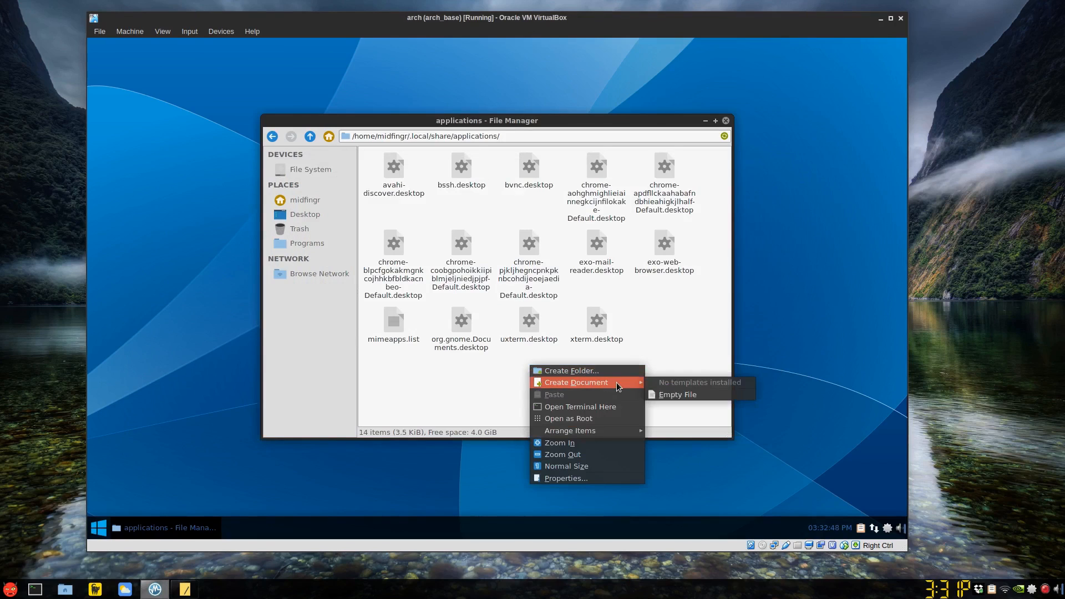
left_click(665, 392)
key("ctrl+v")
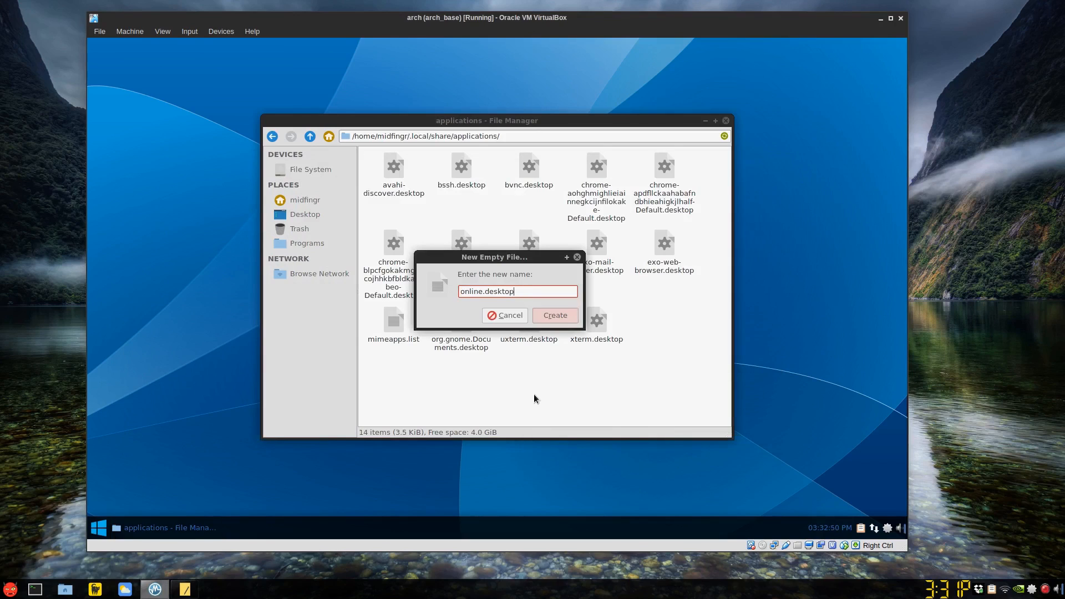
left_click(552, 315)
Open the new online.desktop file with Leafpad.
left_click(481, 351)
right_click(465, 335)
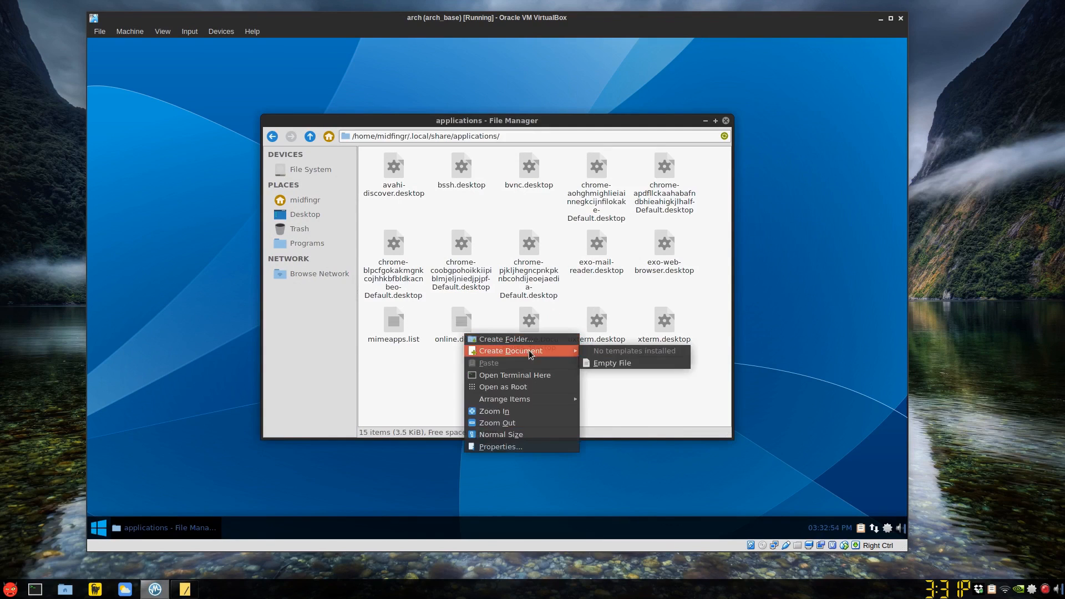
left_click(458, 321)
right_click(458, 321)
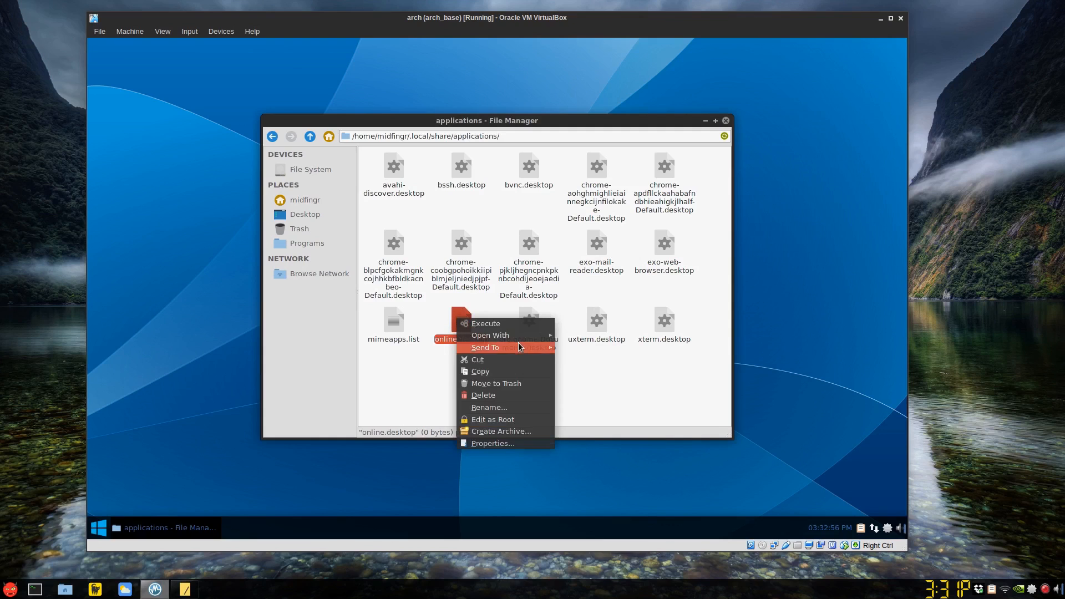
mouse_move(518, 345)
left_click(577, 338)
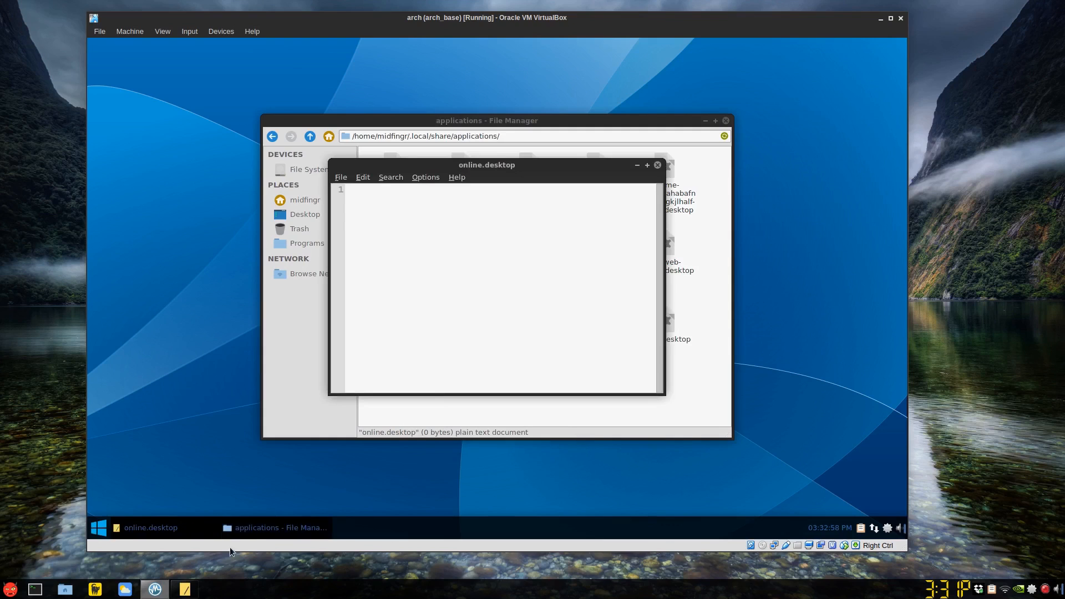
Copy the whole Online Accounts desktop entry, from [Desktop Entry] to StartupNotify=false (lines 21 to 31), in the xfce_gnome notes.
left_click(197, 586)
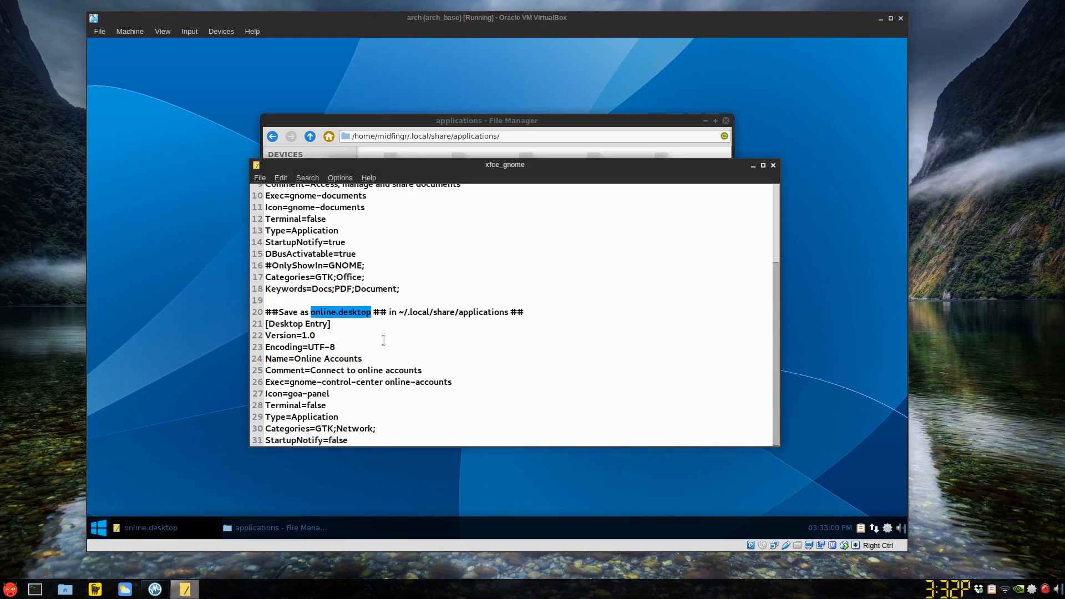
left_click(370, 327)
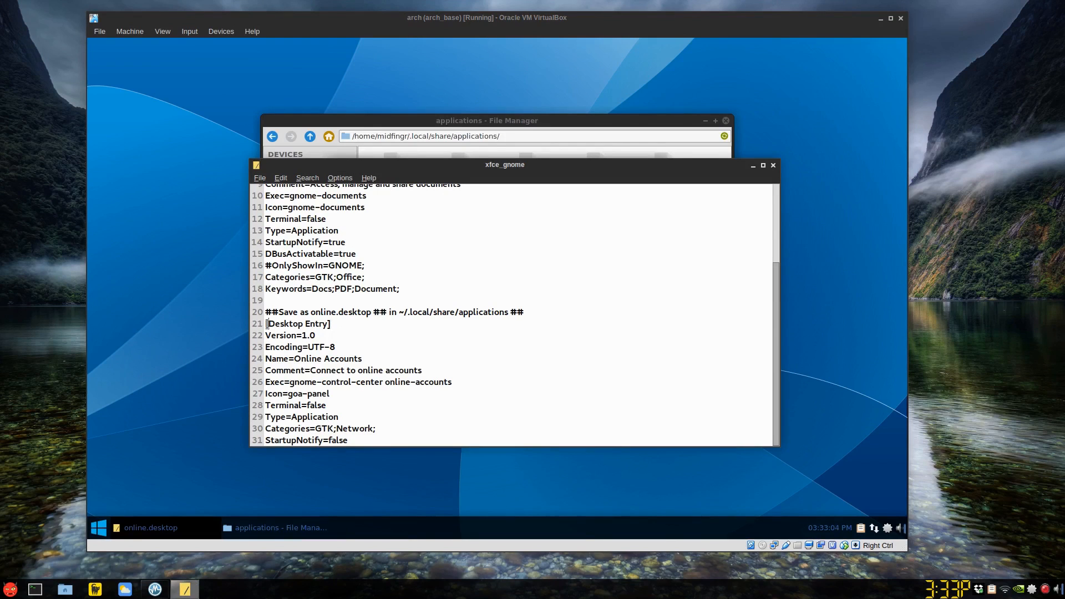
left_click(267, 324)
key("shift+Down")
key("shift+Down")
key("shift+Down")
key("shift+Down")
key("shift+Down")
key("shift+Down")
key("shift+Down")
key("shift+Down")
key("shift+Down")
key("shift+Down")
key("shift+Down")
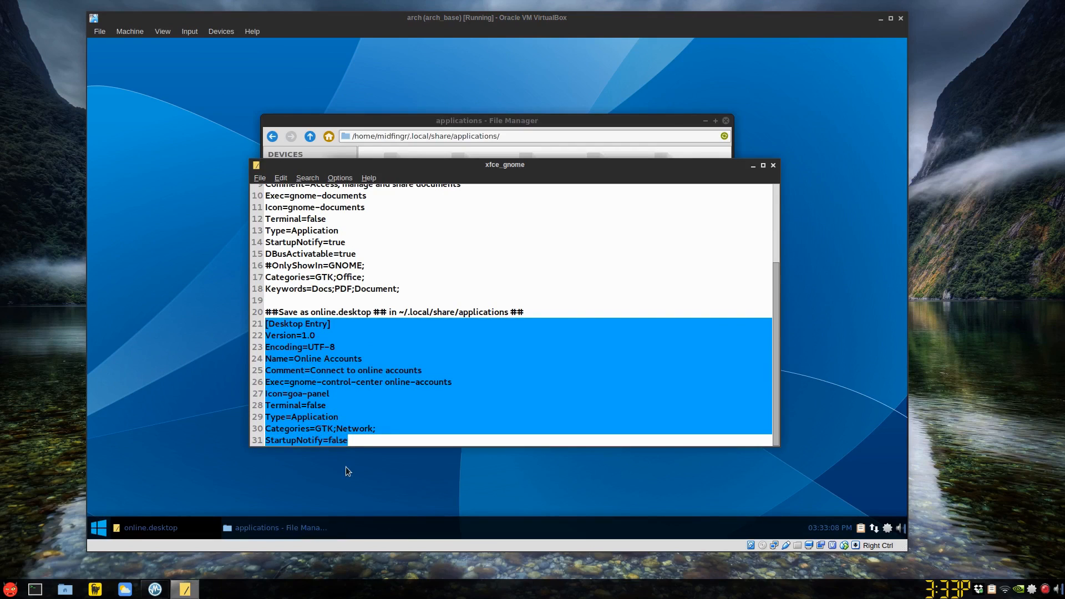
right_click(325, 426)
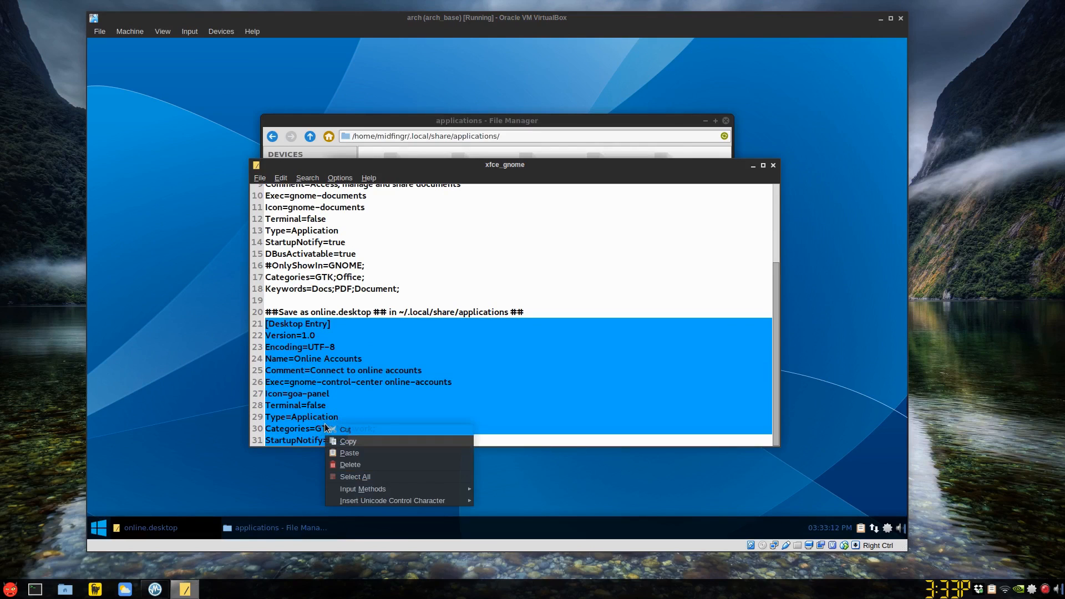
left_click(348, 442)
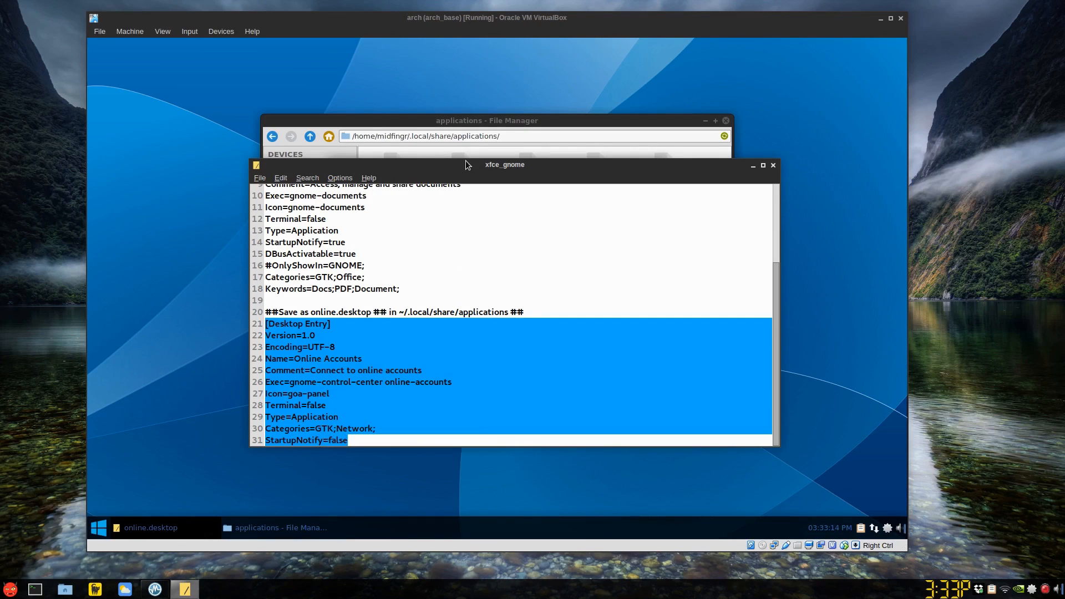
Paste the copied Online Accounts desktop entry into the empty online.desktop file, save it, and close the editor and the file manager.
left_click(459, 126)
left_click(466, 324)
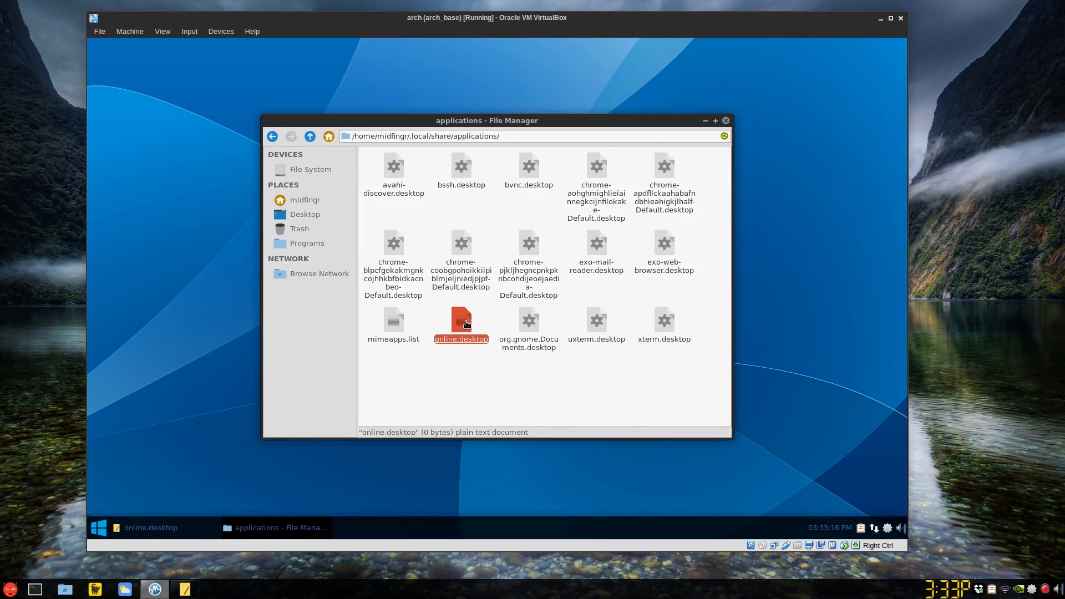
left_click(198, 521)
right_click(456, 249)
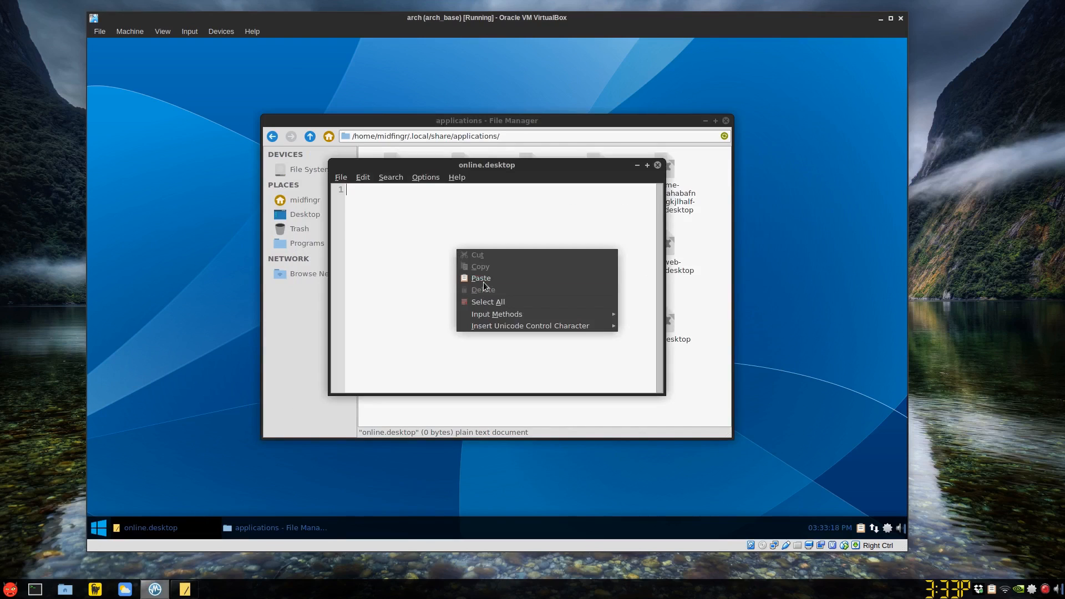
left_click(484, 280)
key("ctrl+s")
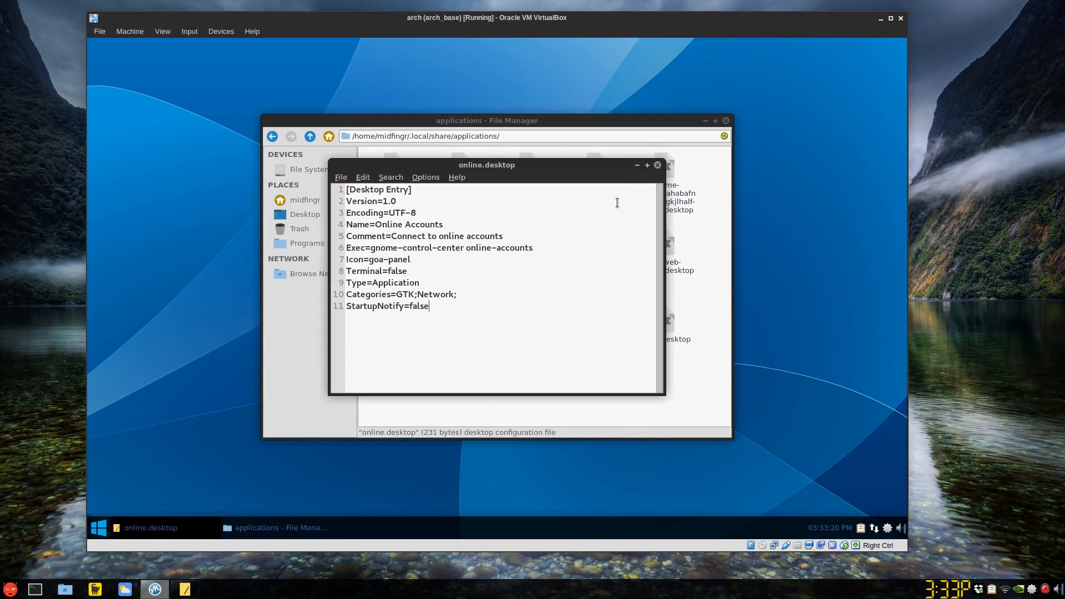
left_click(657, 165)
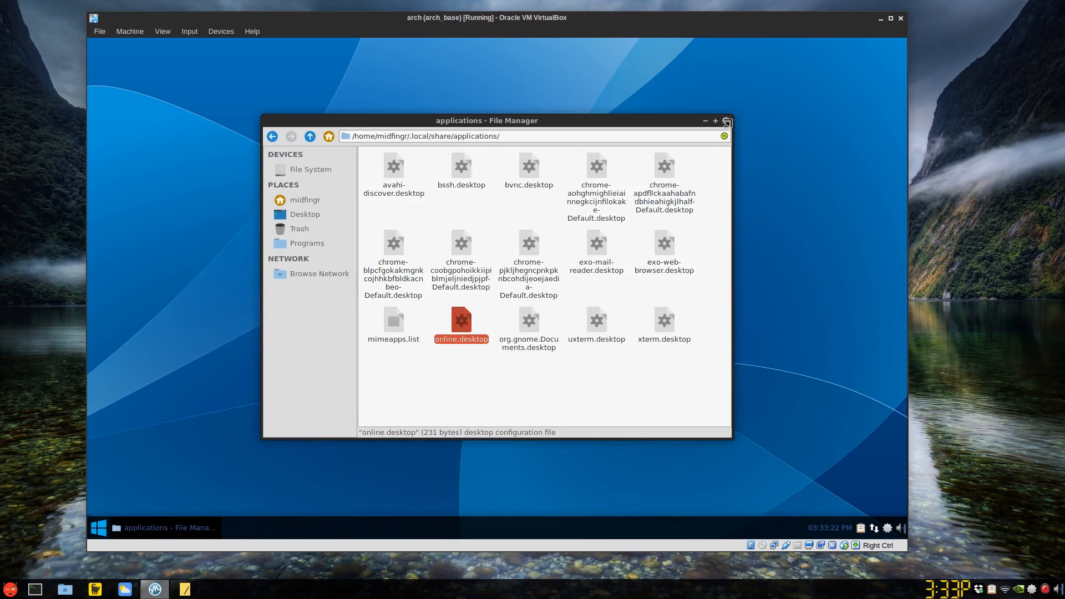
left_click(726, 121)
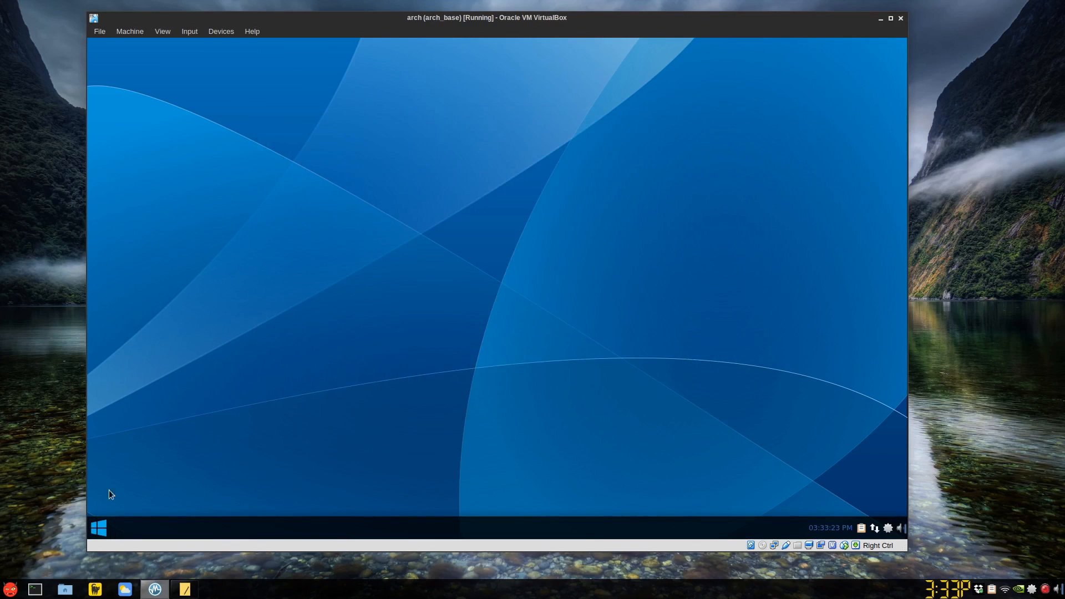
Launch Online Accounts from the Internet category of the installed applications.
left_click(93, 530)
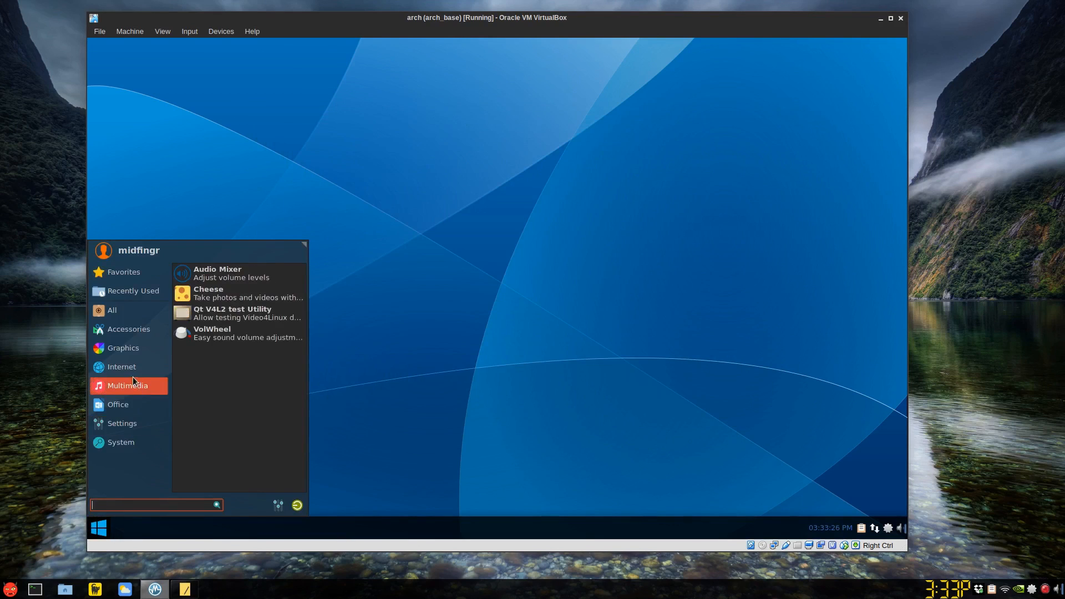
mouse_move(131, 372)
left_click(211, 311)
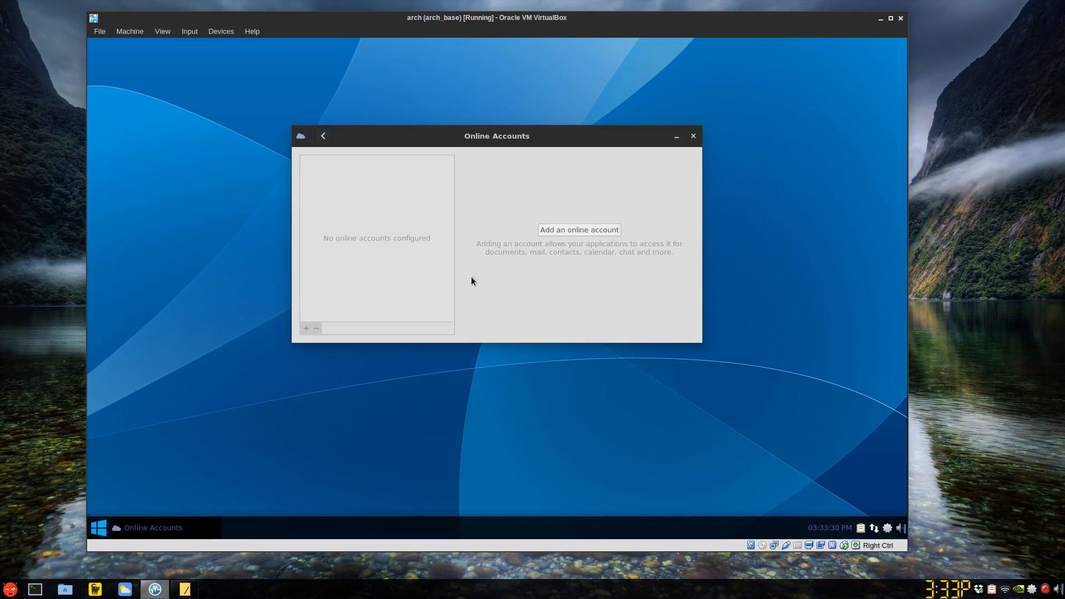
Open the sign-in forms for a new Google account and a new Facebook account, cancelling each one.
left_click(568, 226)
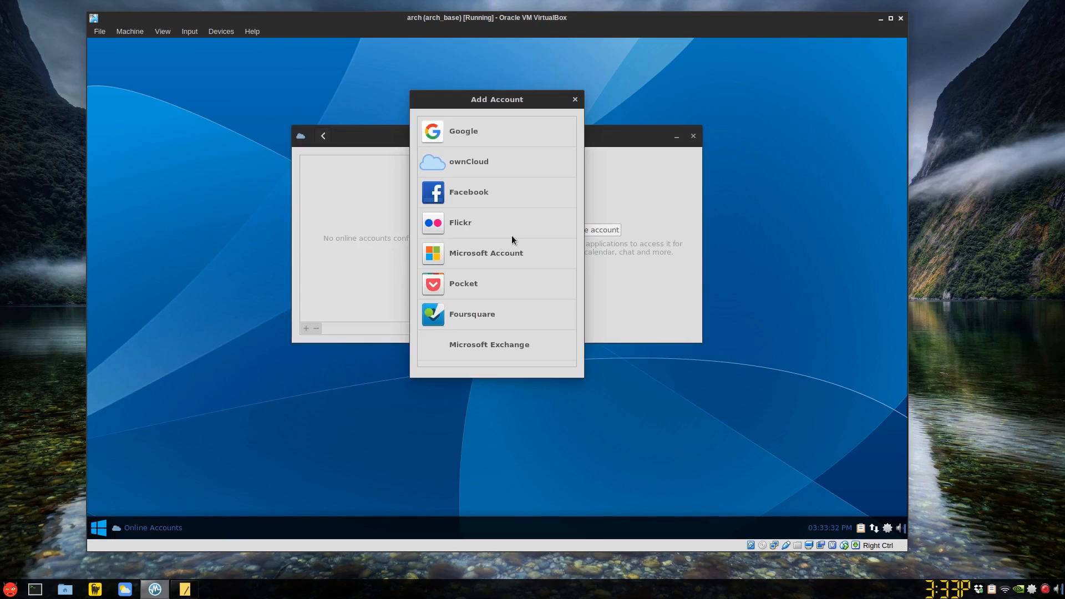
left_click(485, 139)
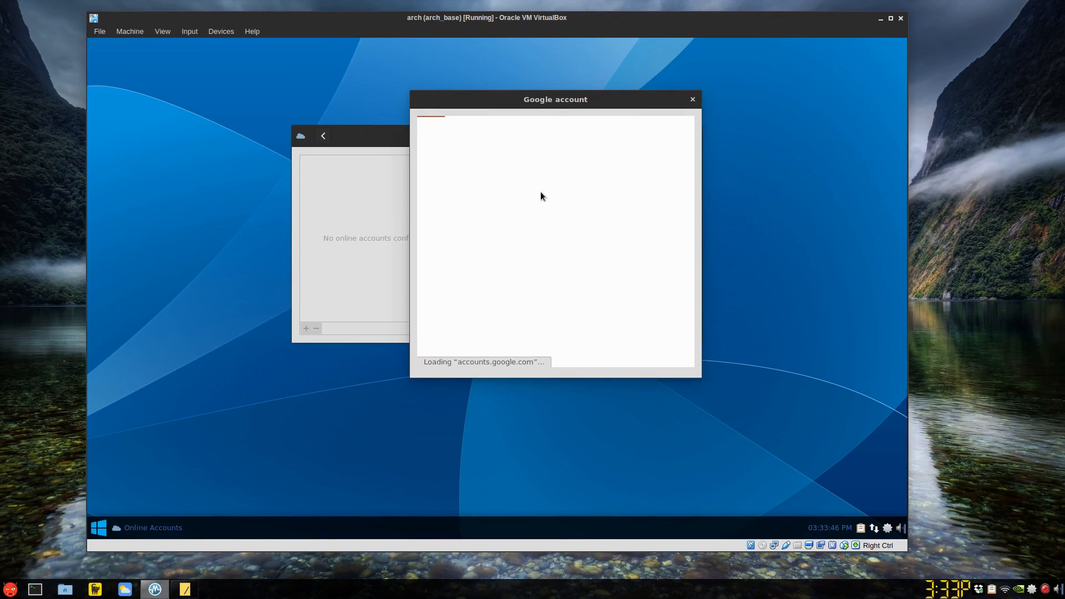
left_click(692, 99)
left_click(593, 228)
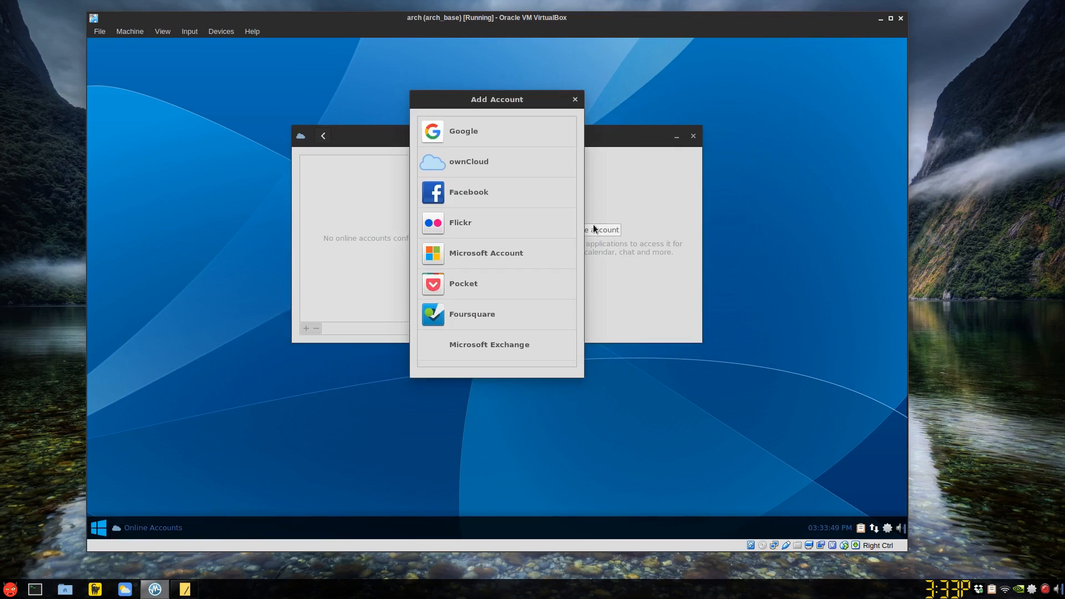
left_click(490, 202)
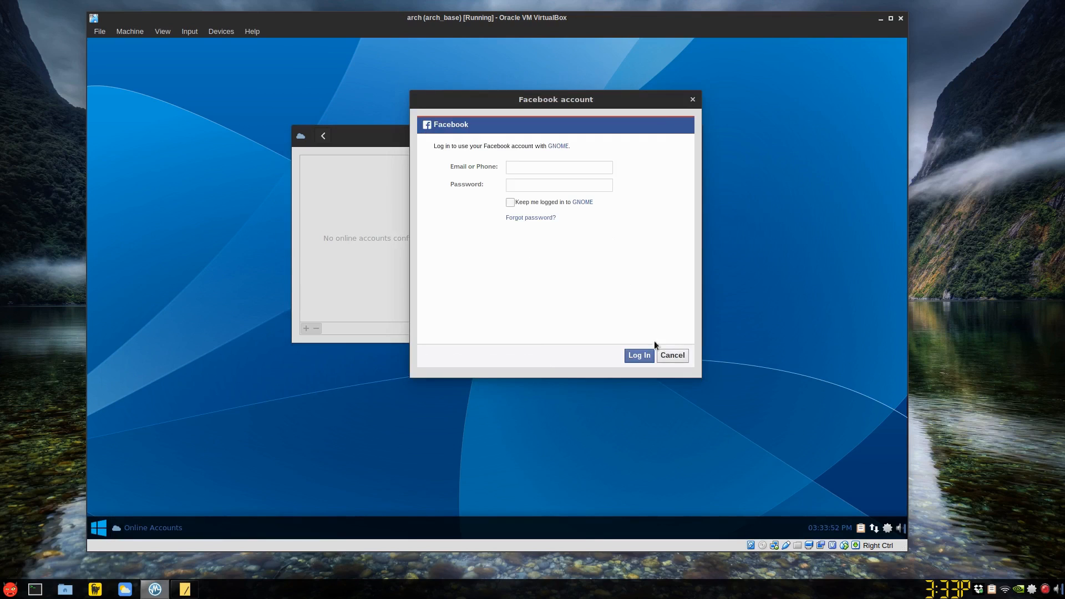
left_click(666, 355)
Examine the remaining account types for a new online account, including the mail, chat and resource providers under Other.
left_click(565, 228)
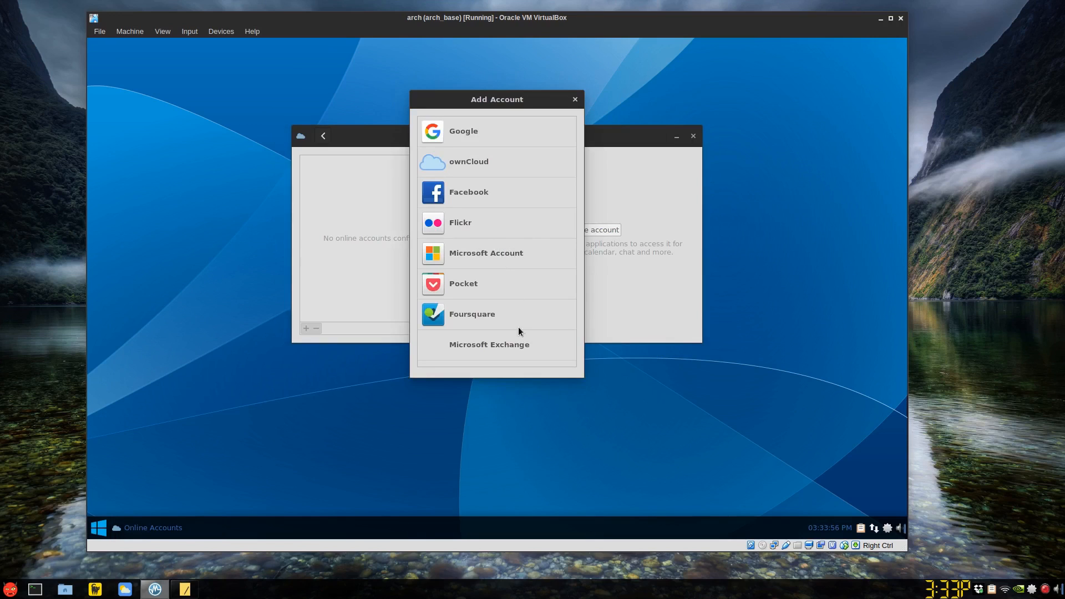
scroll(518, 327, "down", 3)
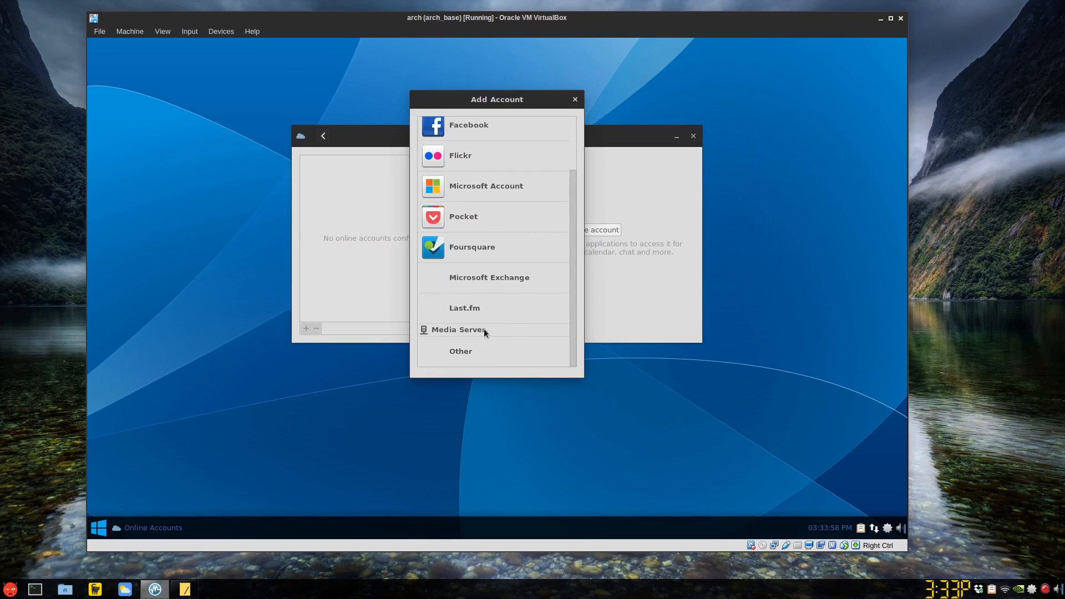
left_click(461, 347)
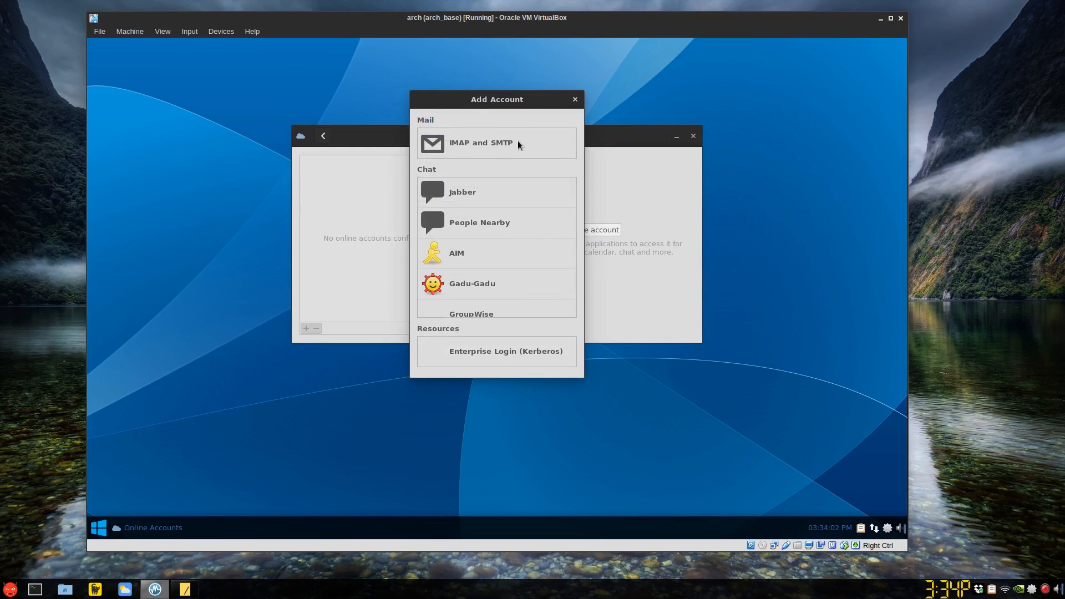
scroll(470, 203, "down", 1)
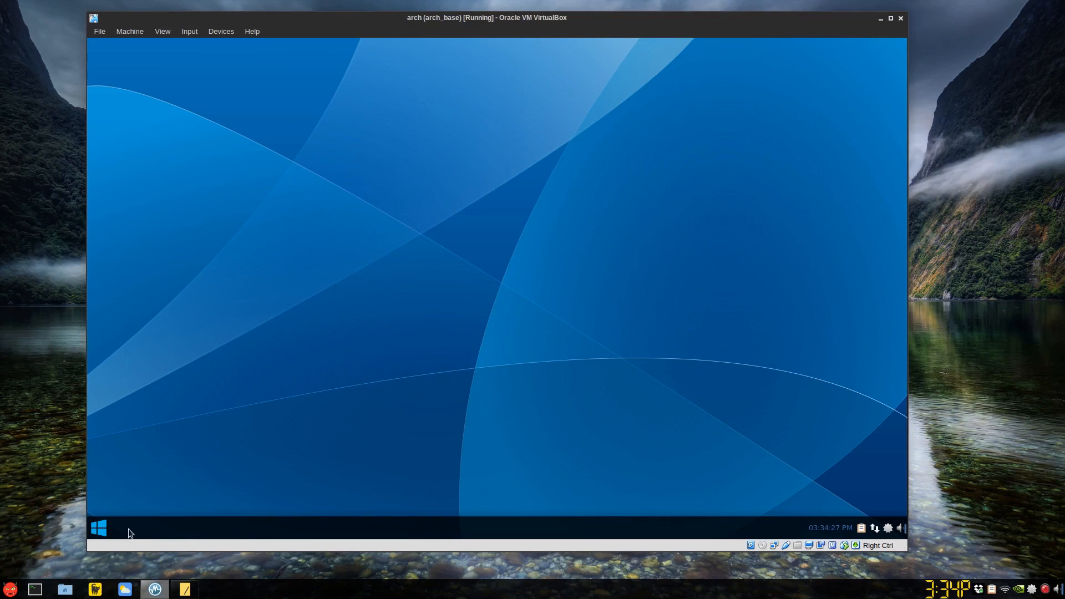
Launch Desktop Search from the Accessories category of the installed applications.
left_click(100, 528)
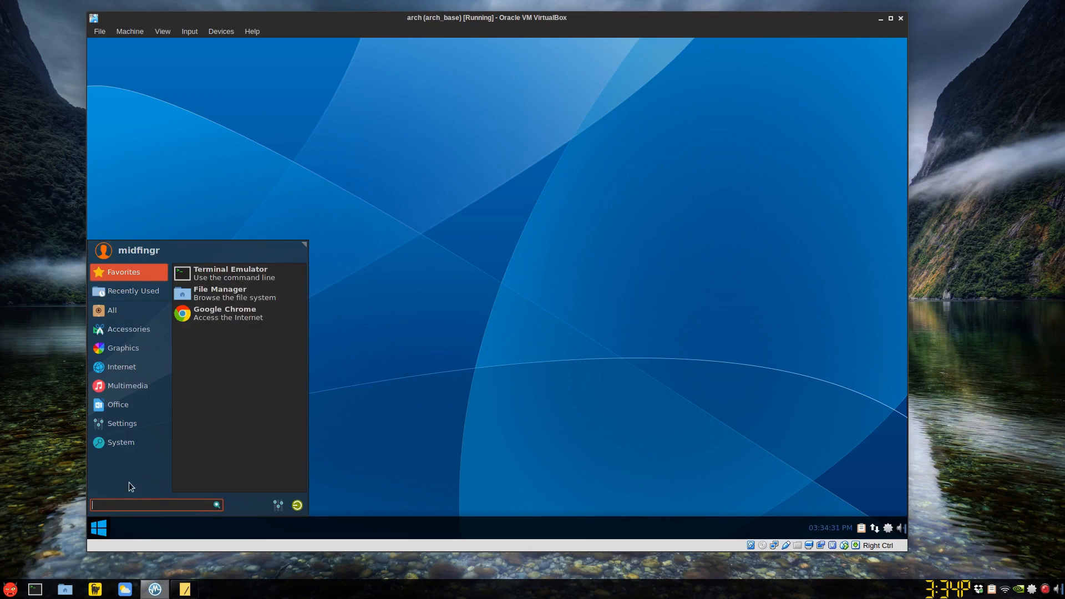
mouse_move(116, 429)
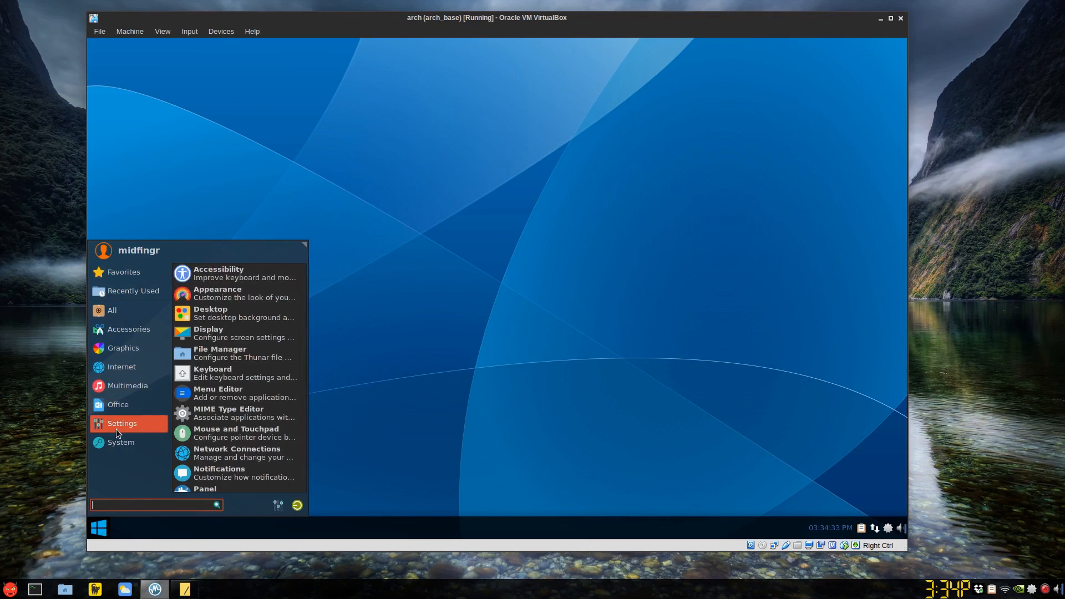
mouse_move(122, 332)
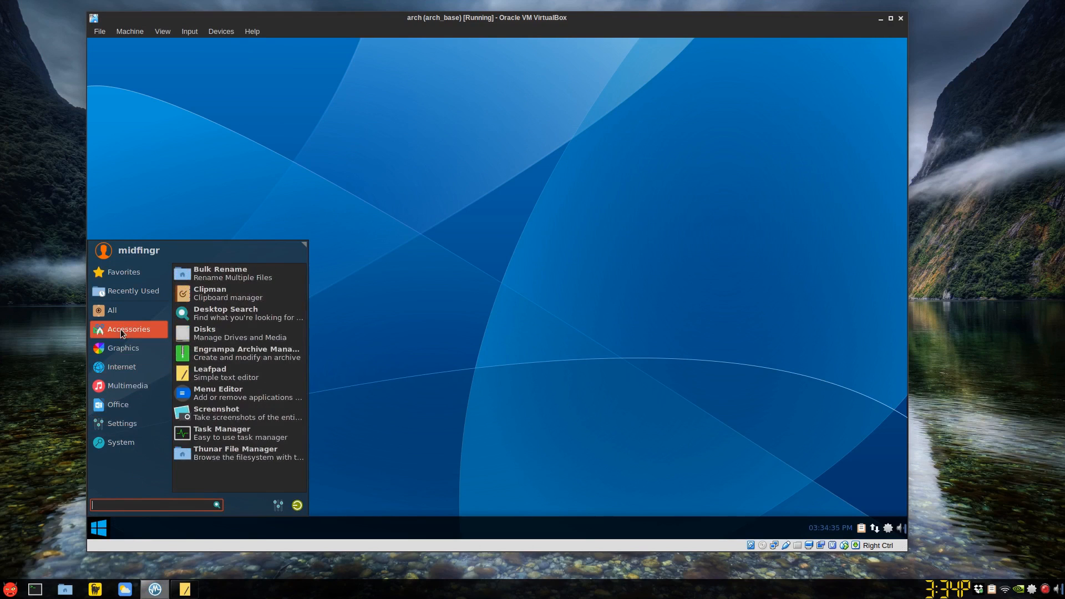
left_click(212, 313)
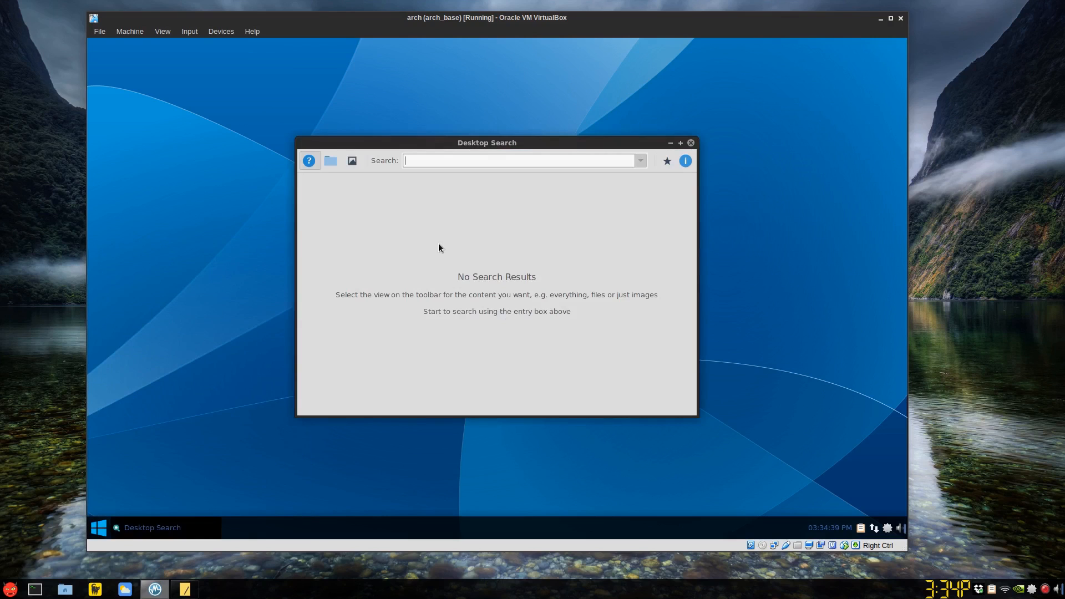
Find Search and Indexing among the applications with the text "se" and show the Locations settings in its Indexing Preferences.
left_click(100, 531)
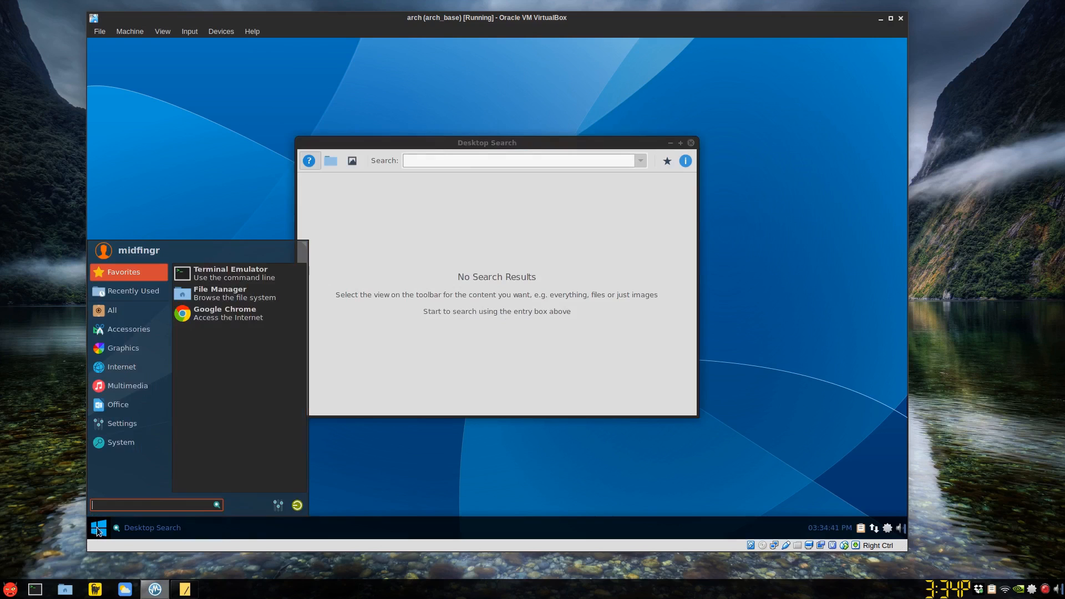
left_click(208, 294)
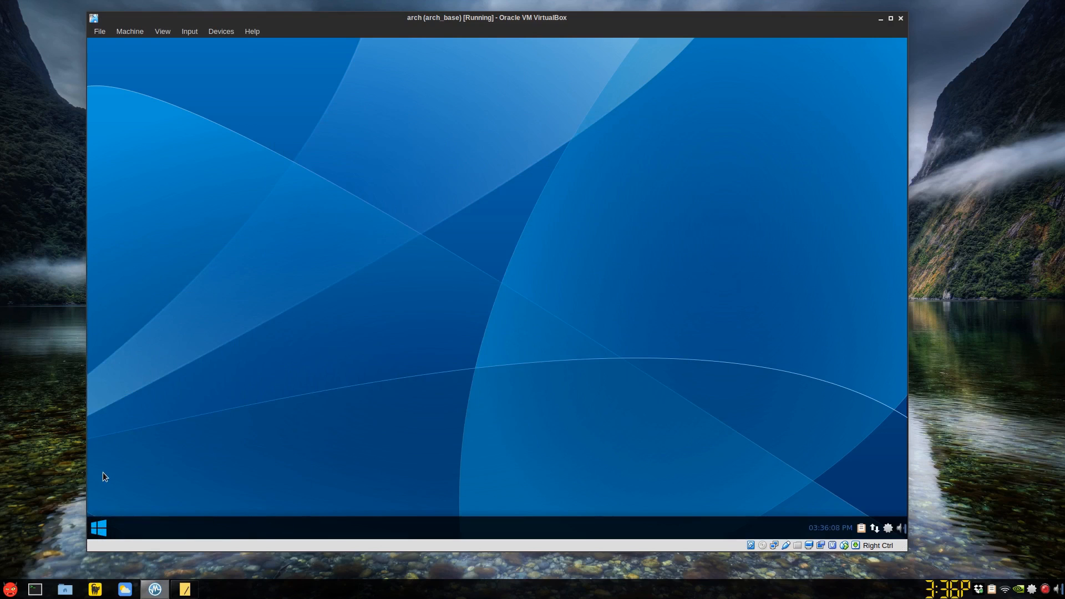
left_click(106, 528)
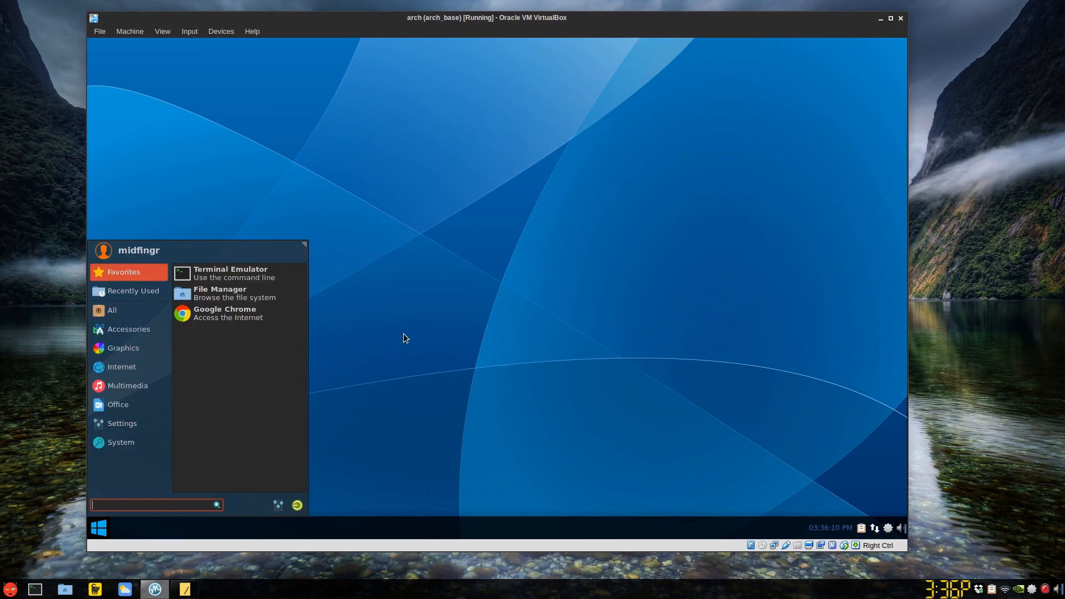
type("se")
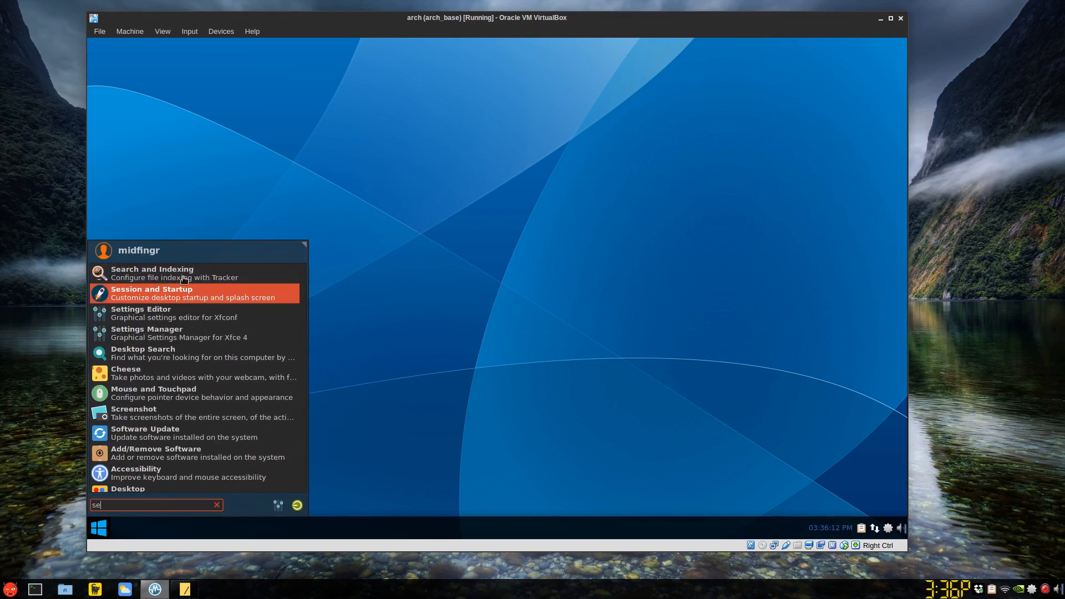
left_click(184, 277)
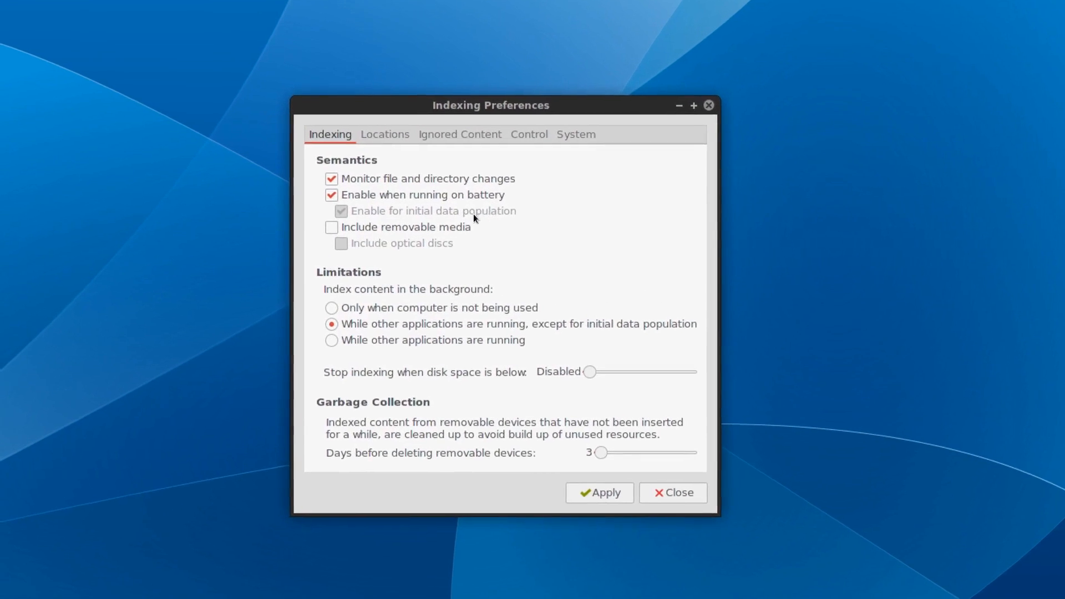
left_click(385, 134)
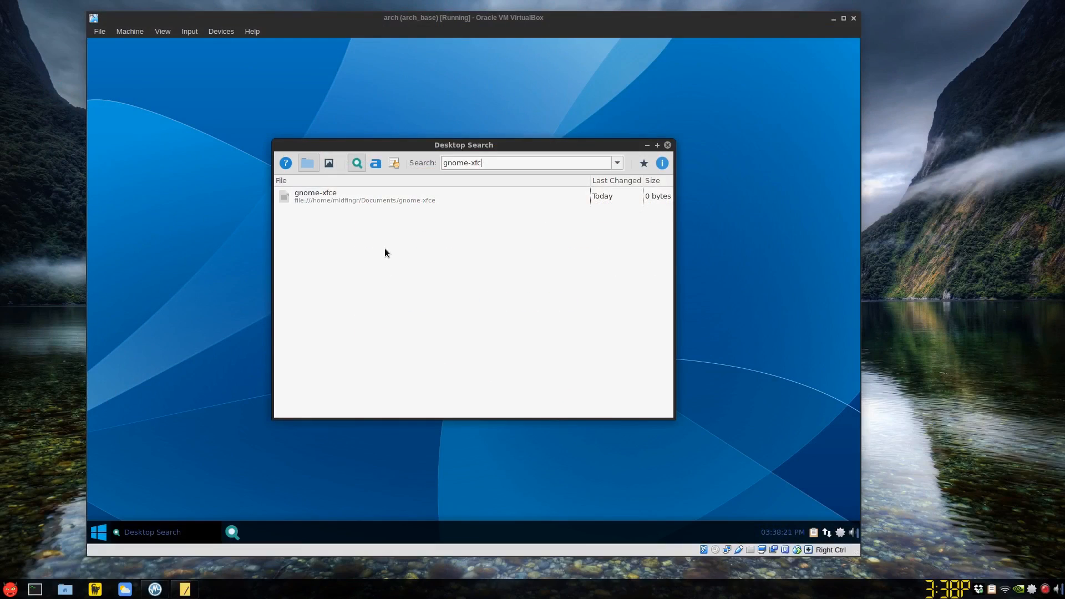
Open the gnome-xfce file from the Desktop Search results.
double_click(351, 201)
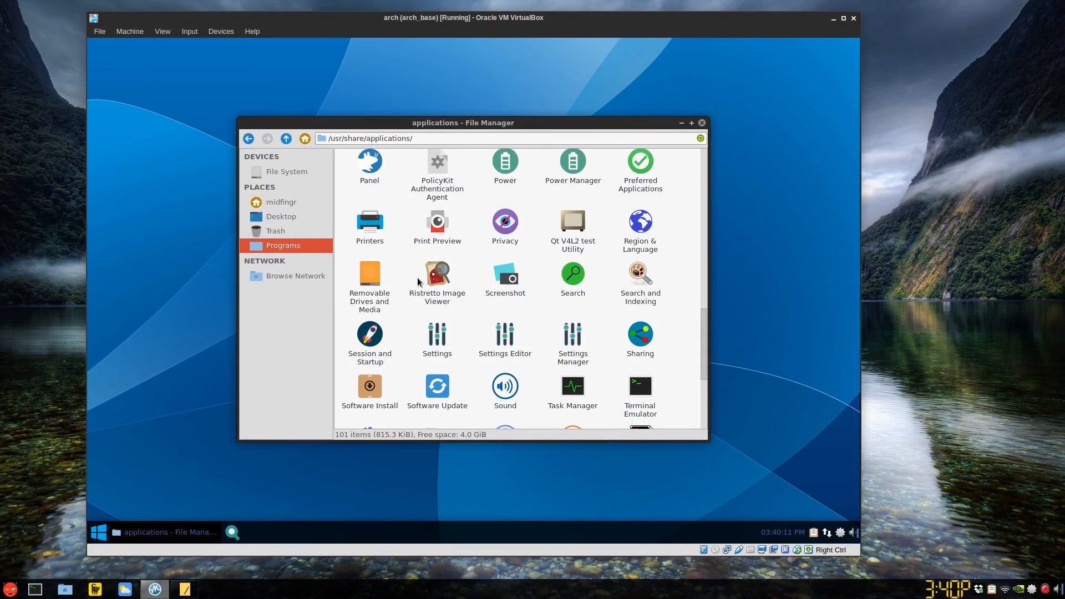
Locate the GNOME Settings launcher in /usr/share/applications, open it to view All Settings, and close the settings window.
left_click(444, 156)
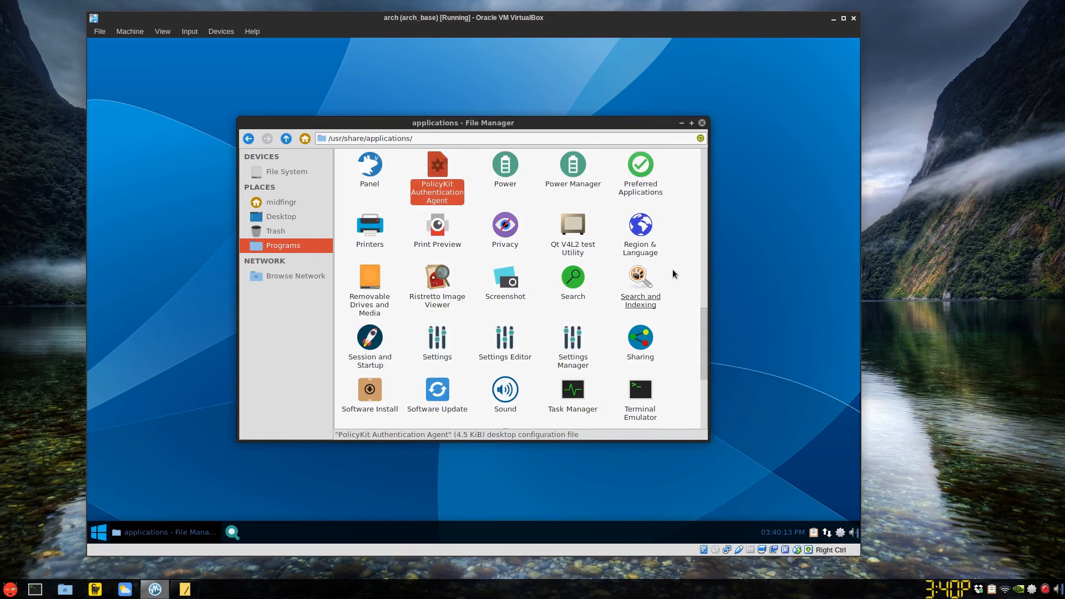
scroll(677, 276, "down", 1)
left_click(642, 258)
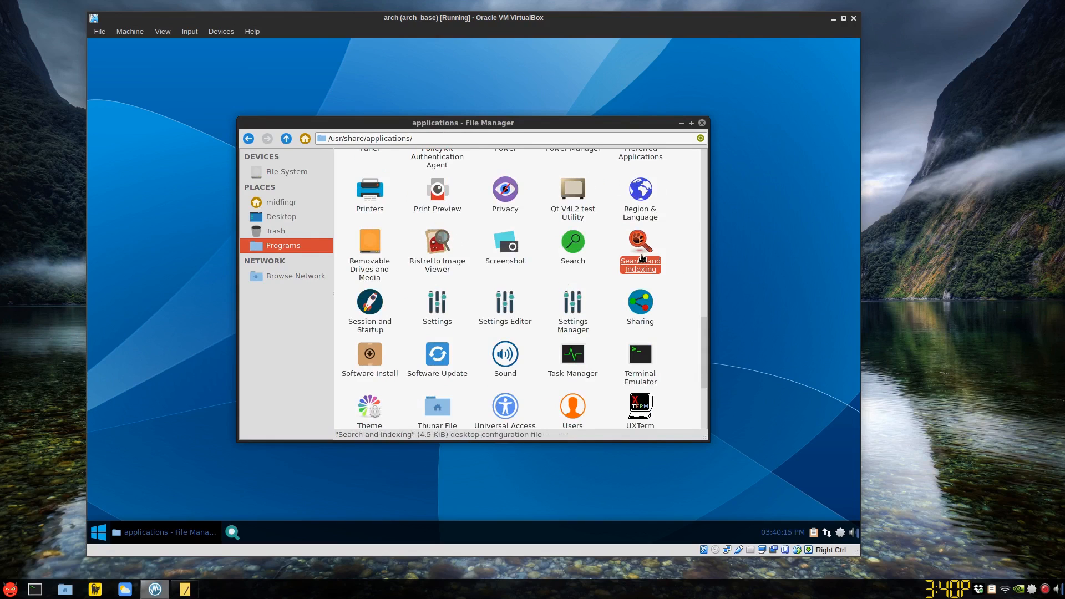
left_click(505, 305)
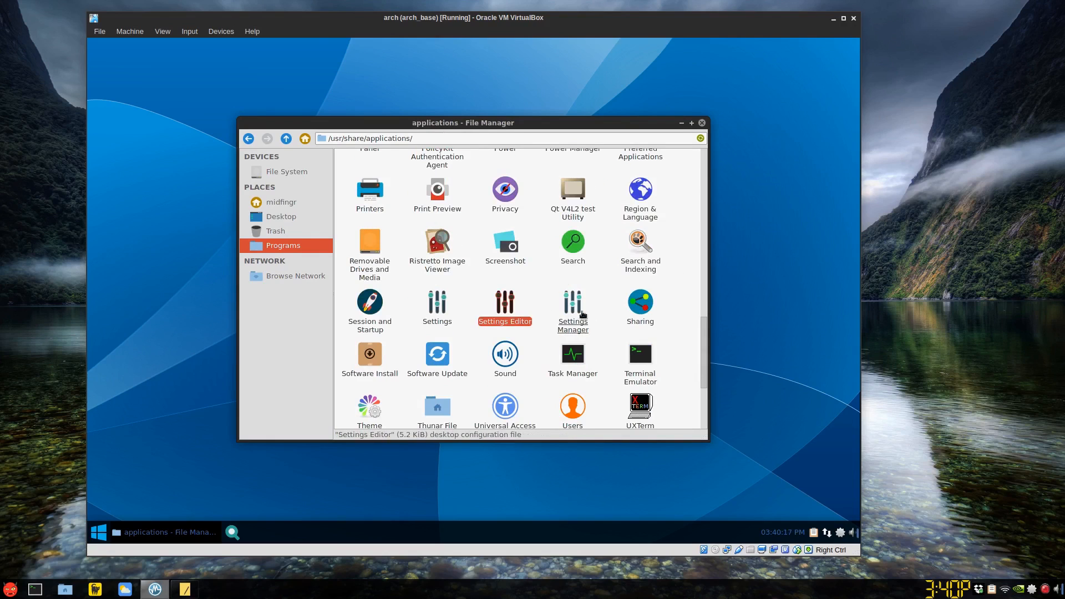
left_click(445, 310)
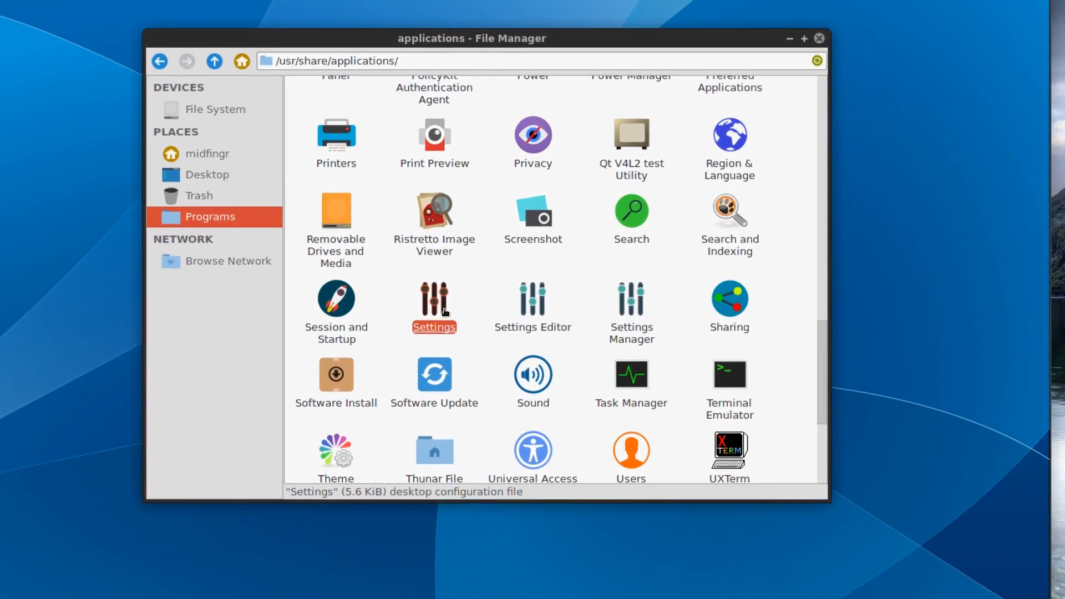
double_click(445, 310)
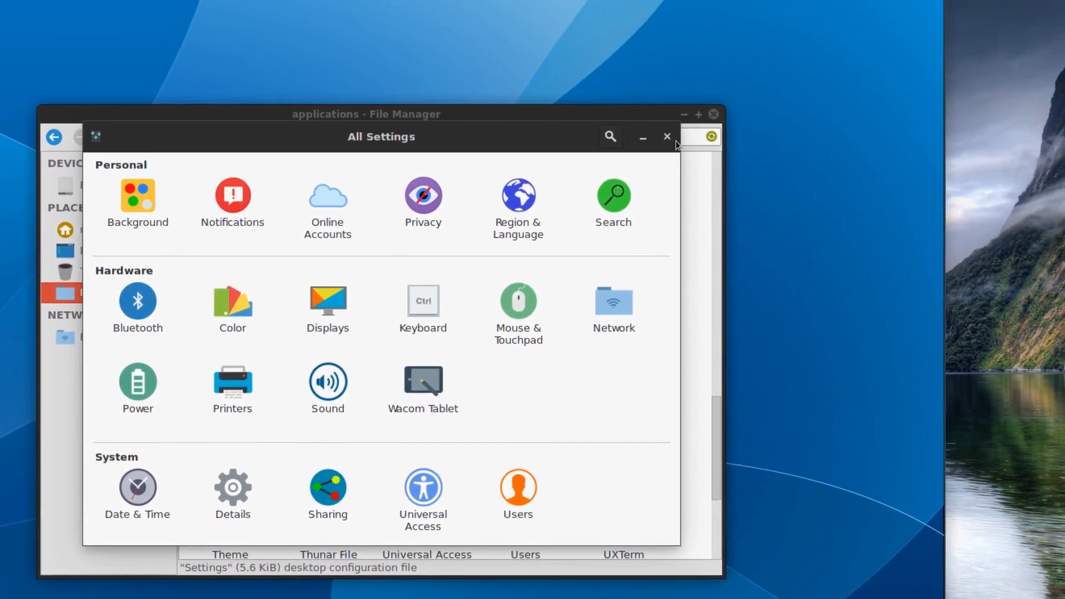
left_click(687, 121)
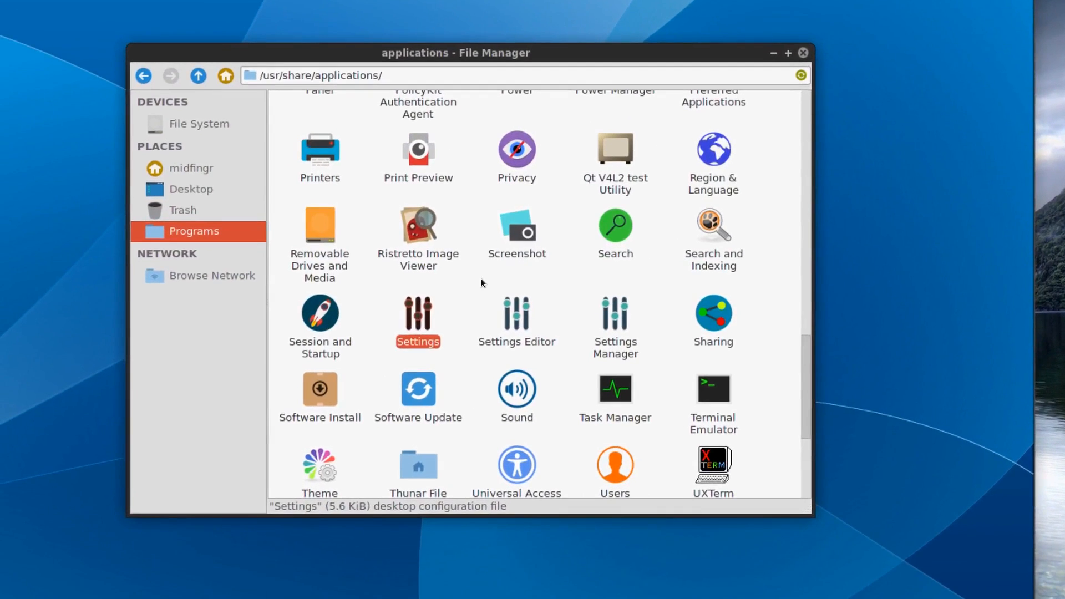
Open a terminal in /usr/share/applications, list the folder's files with ls, and look through the .desktop file names.
left_click(481, 282)
right_click(467, 294)
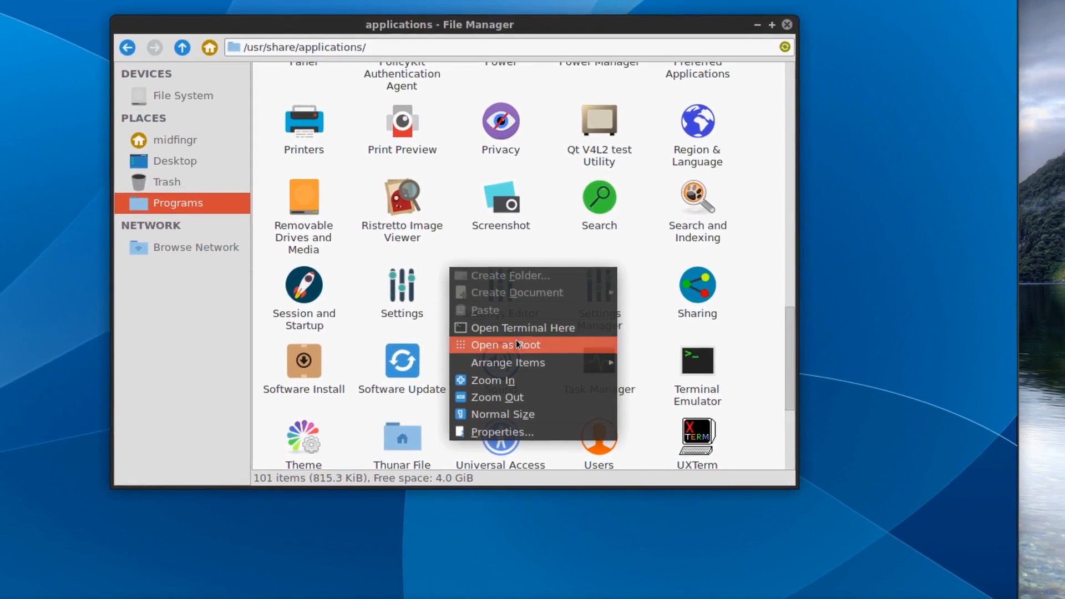
left_click(514, 328)
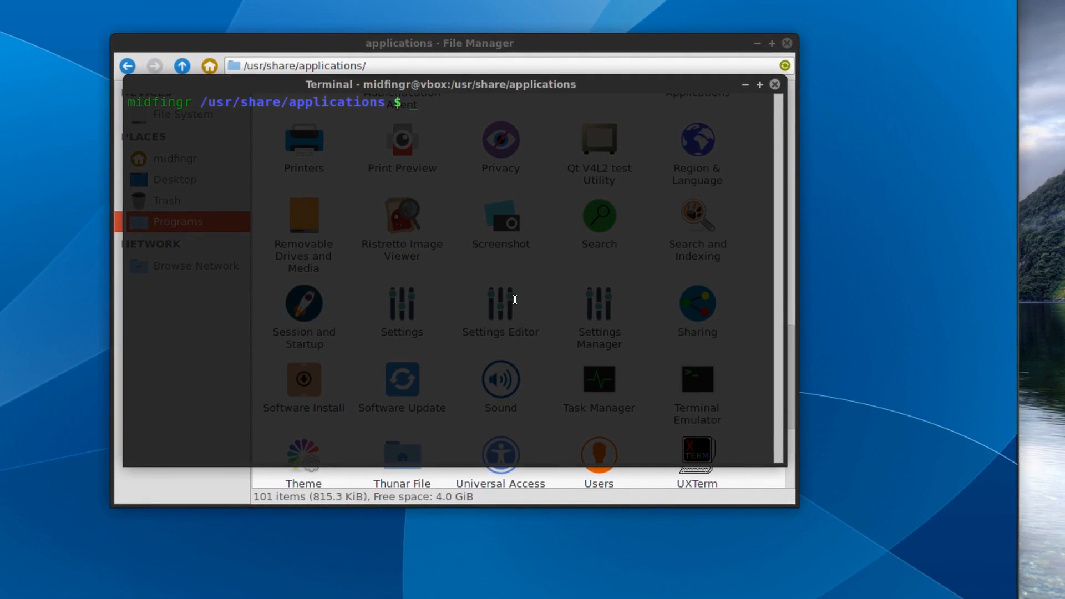
type("ls")
key("Return")
scroll(515, 300, "up", 8)
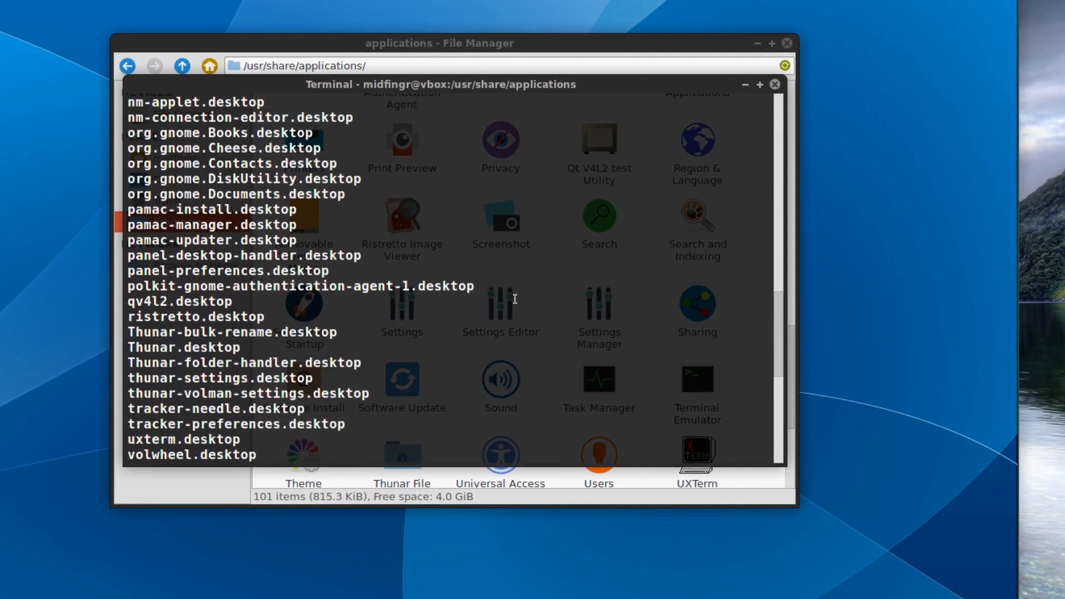
Copy gnome-control-center.desktop from /usr/share/applications to ~/.local/share/applications/ with cp in the terminal, and close the terminal.
scroll(515, 300, "up", 5)
double_click(309, 164)
right_click(313, 167)
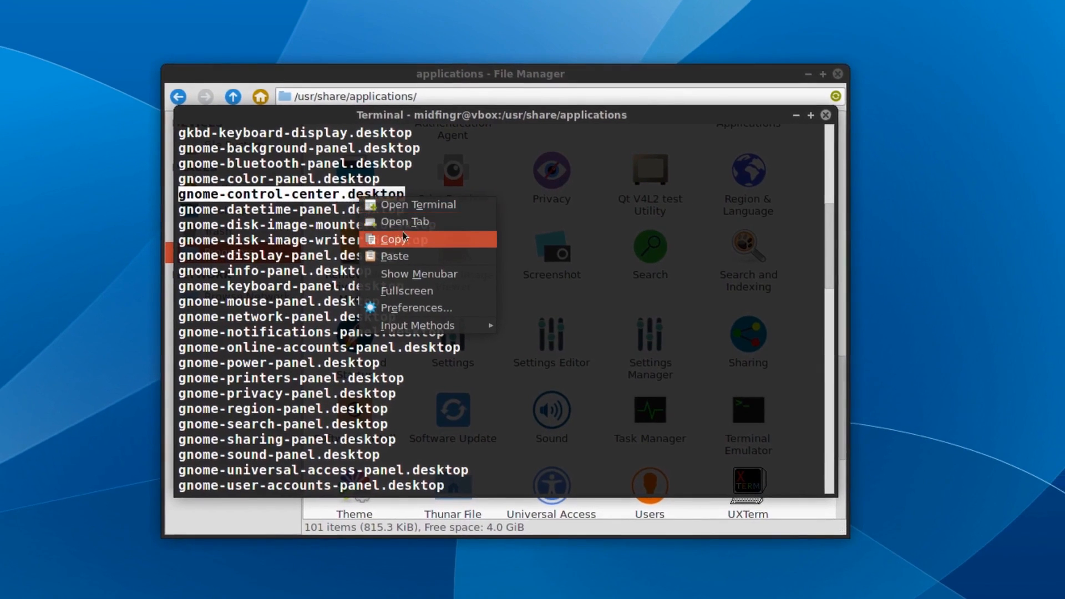
left_click(403, 233)
type("cp")
key("ctrl+shift+v")
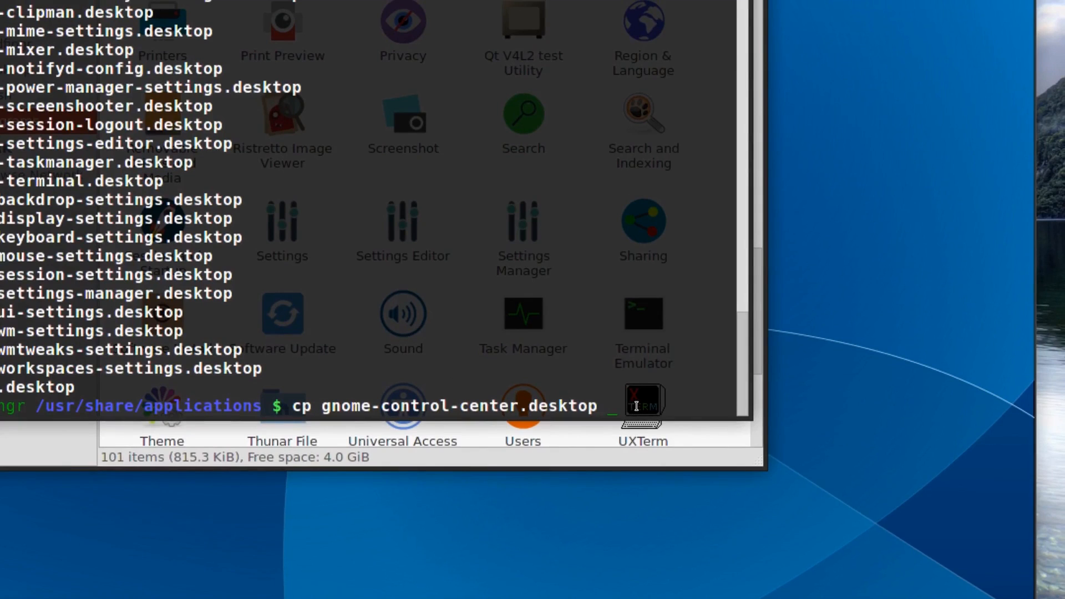
type("~/.locl")
key("BackSpace")
type("al/share/")
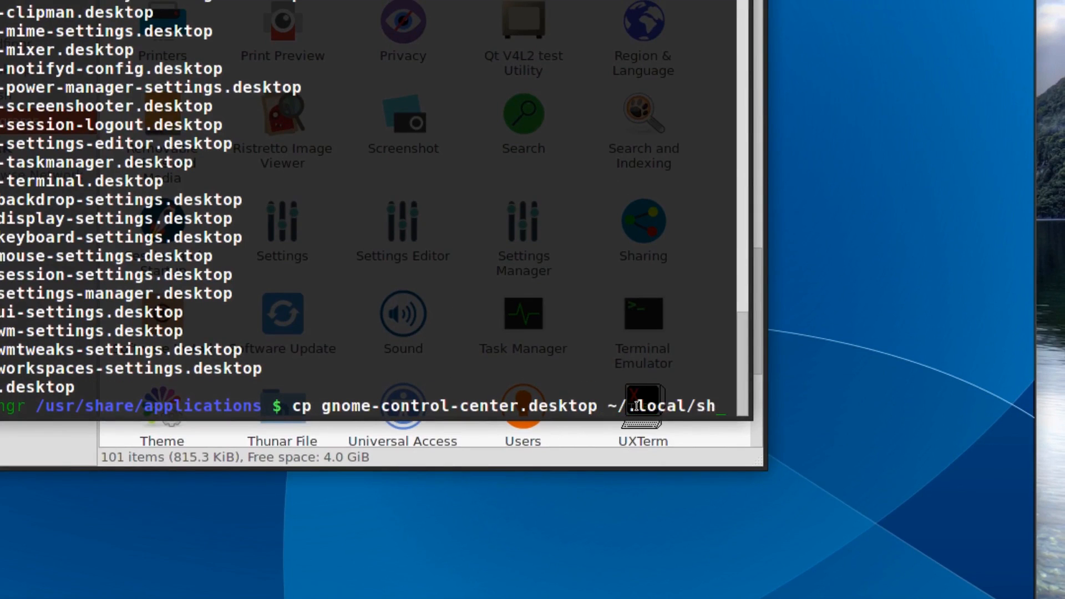
type("appl")
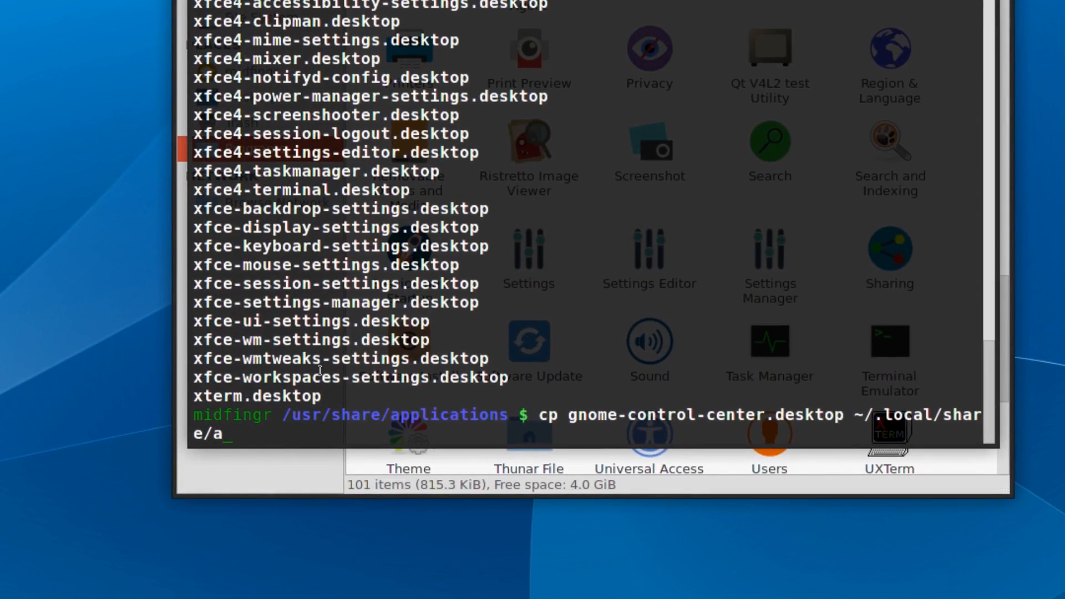
key("Tab")
key("Return")
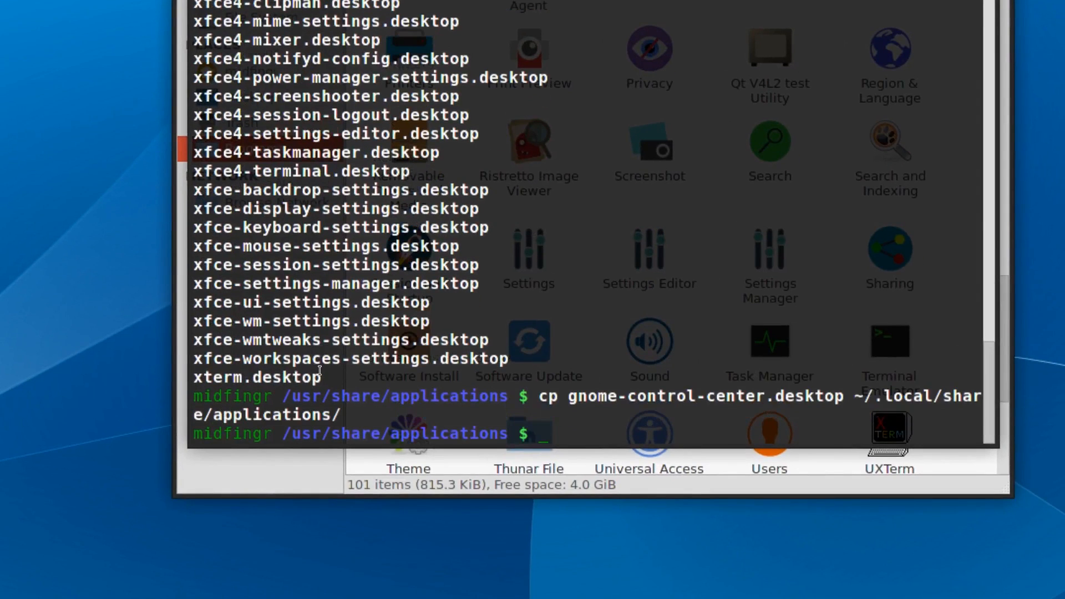
type("q")
key("Return")
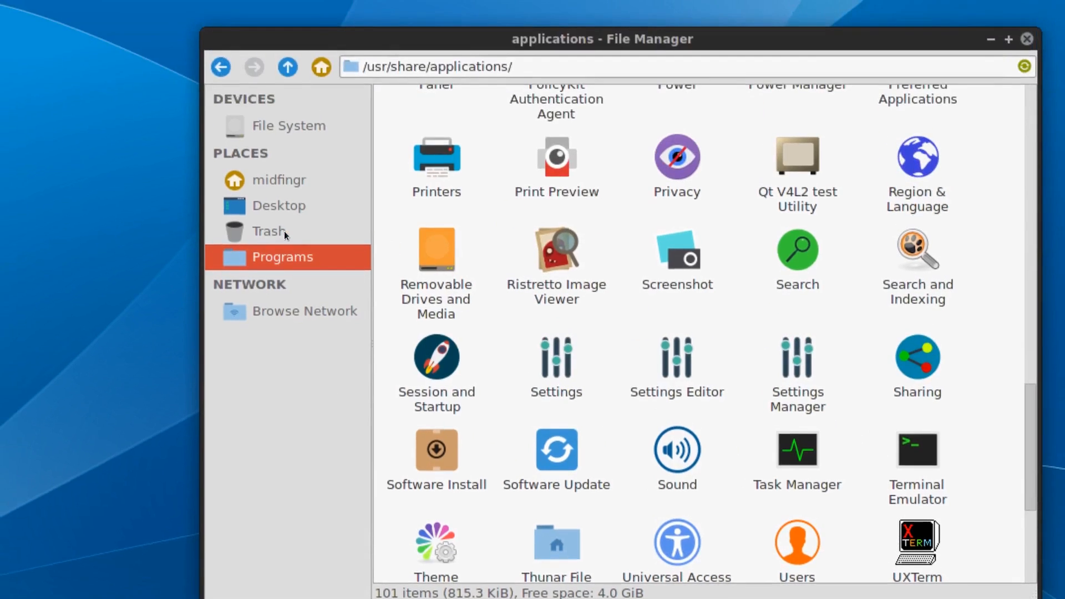
Go to the .local/share/applications folder of the home directory in the file manager.
left_click(255, 70)
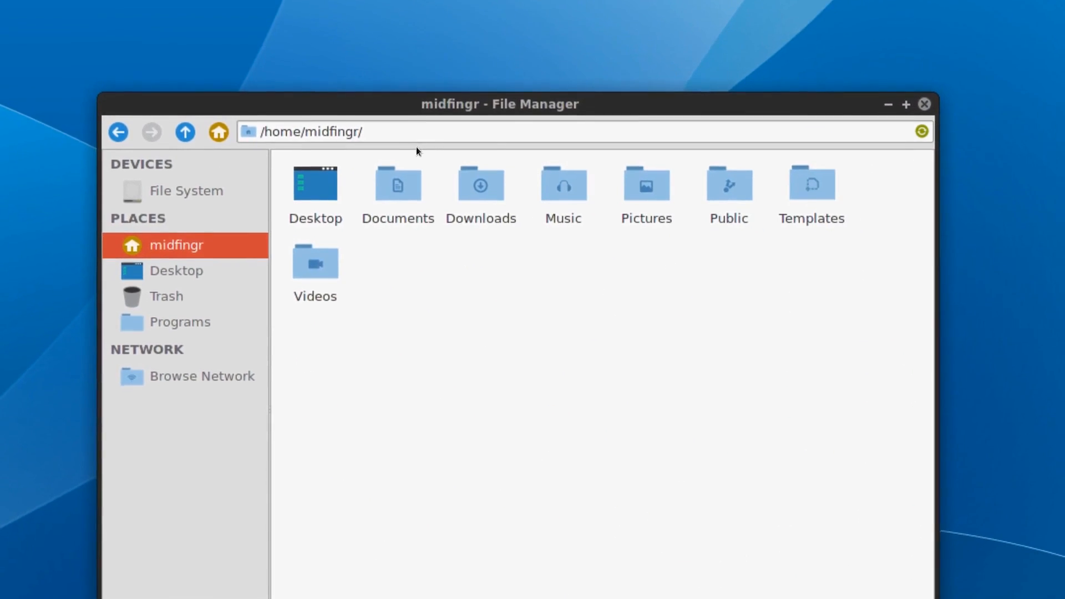
left_click(409, 145)
type(".local/")
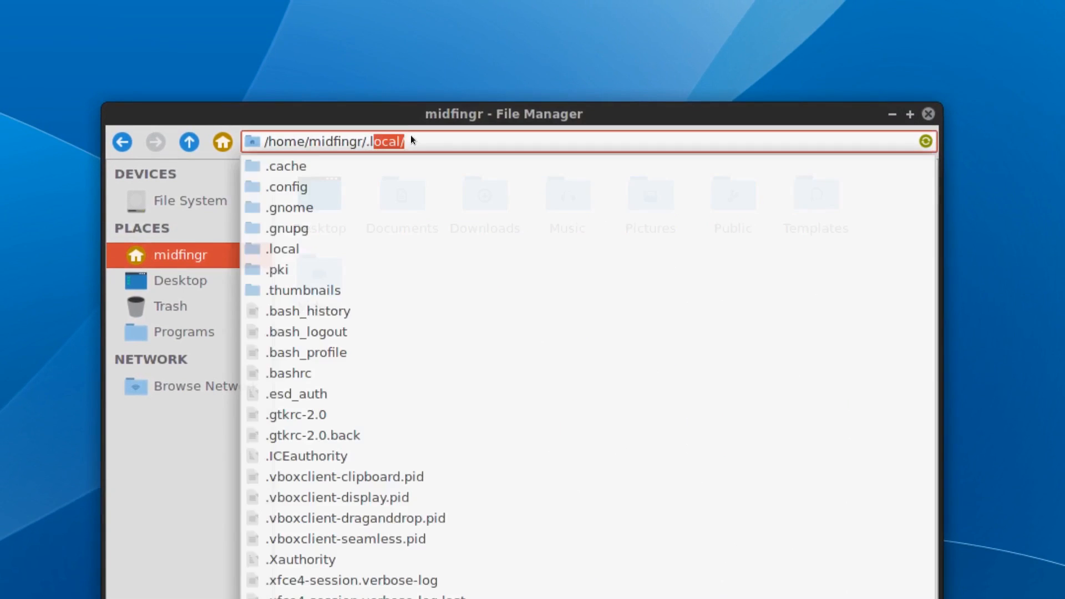
key("Return")
key("Down")
key("Return")
key("Down")
key("Return")
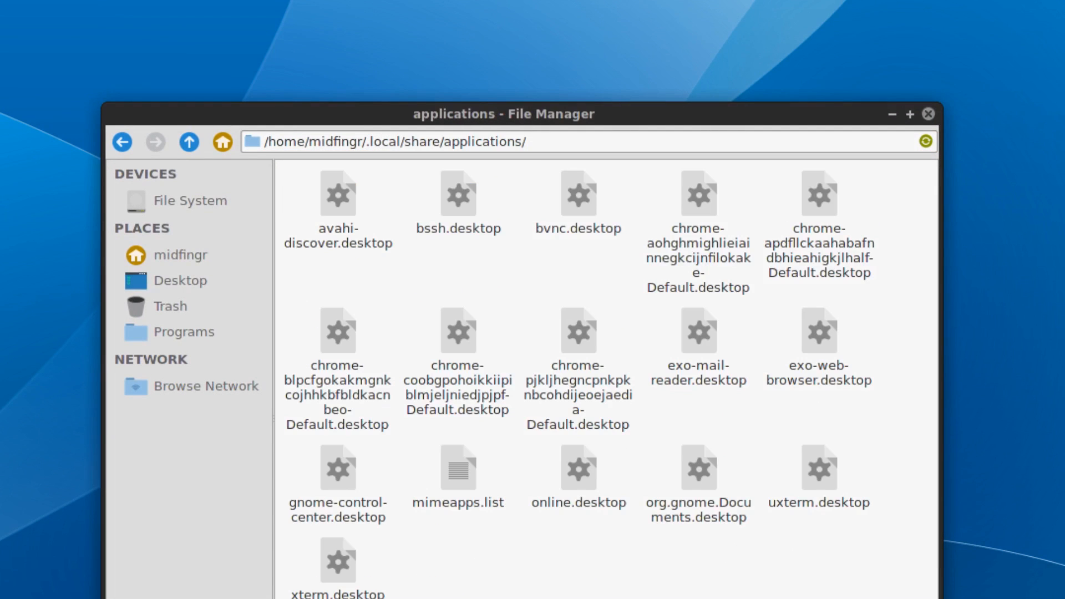
Open the copied gnome-control-center.desktop file with Leafpad.
key("g")
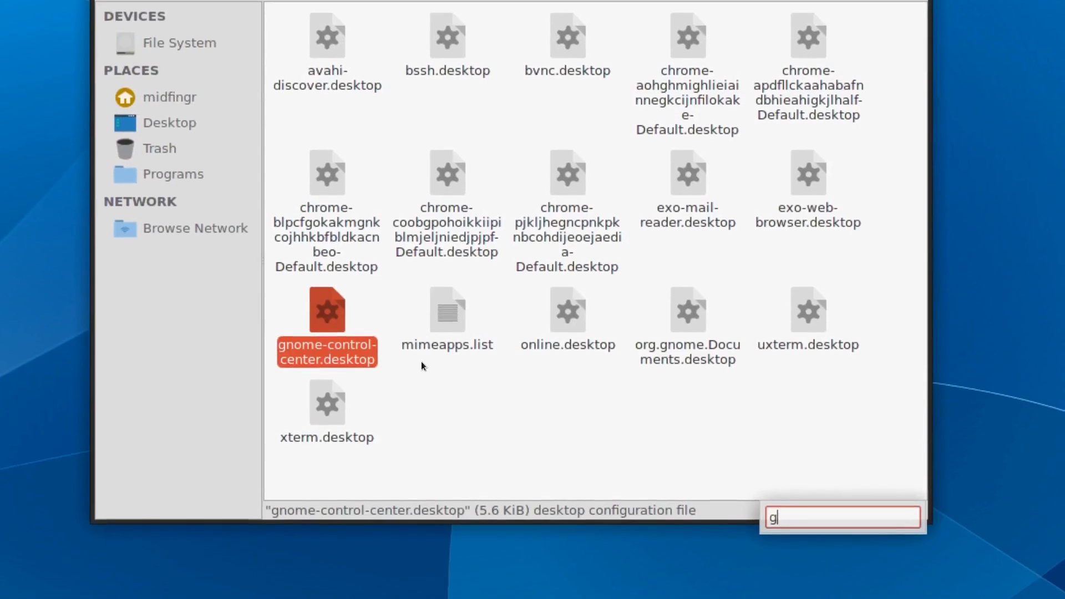
left_click(409, 545)
right_click(352, 517)
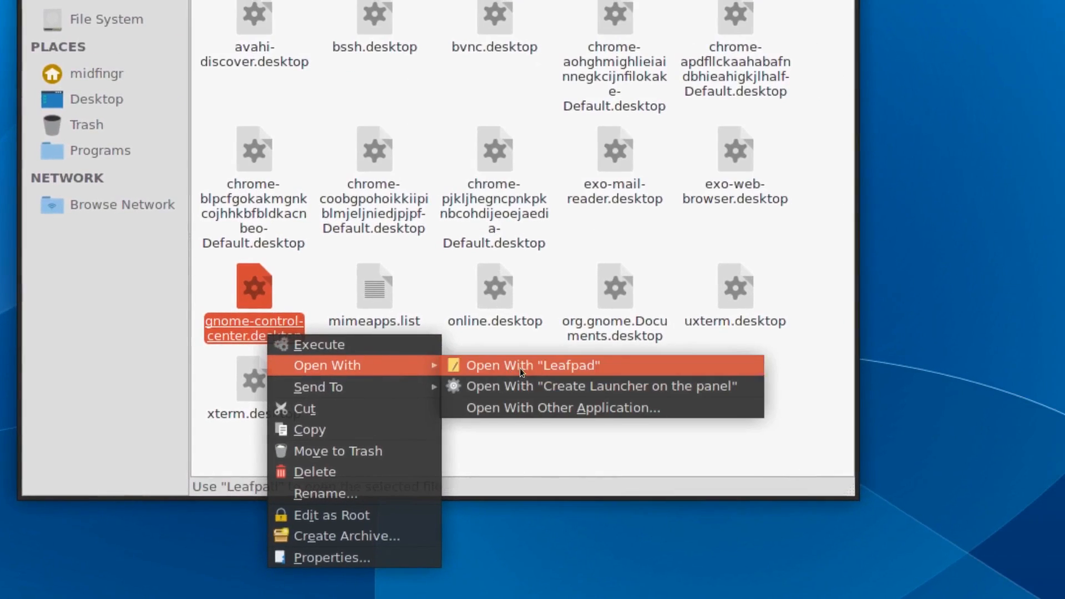
left_click(572, 366)
Find the line OnlyShowIn=GNOME;Unity; in gnome-control-center.desktop and delete the whole line.
scroll(513, 308, "down", 20)
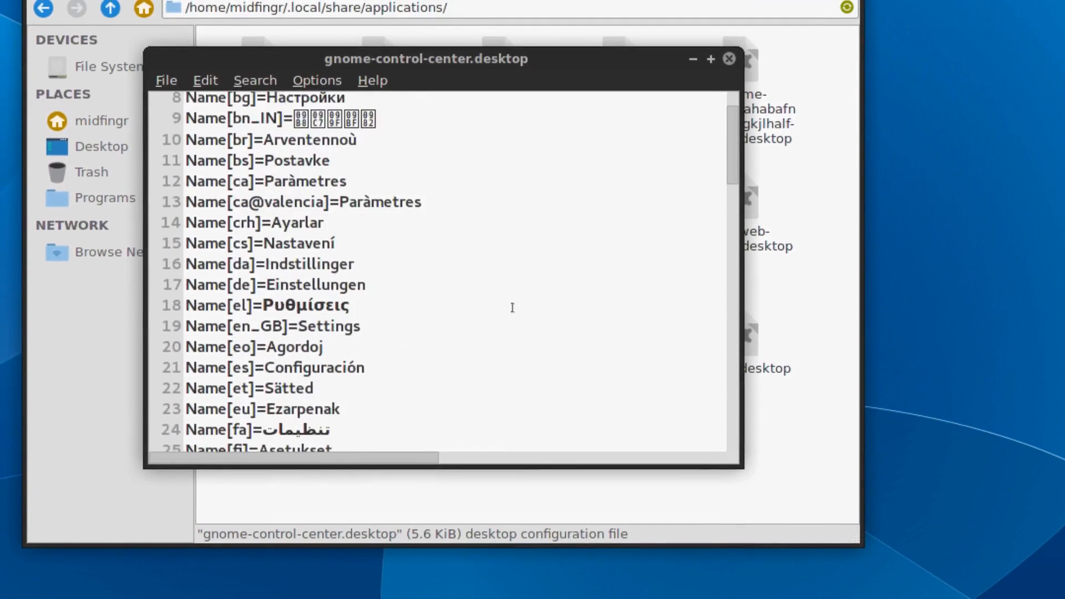
scroll(513, 307, "down", 10)
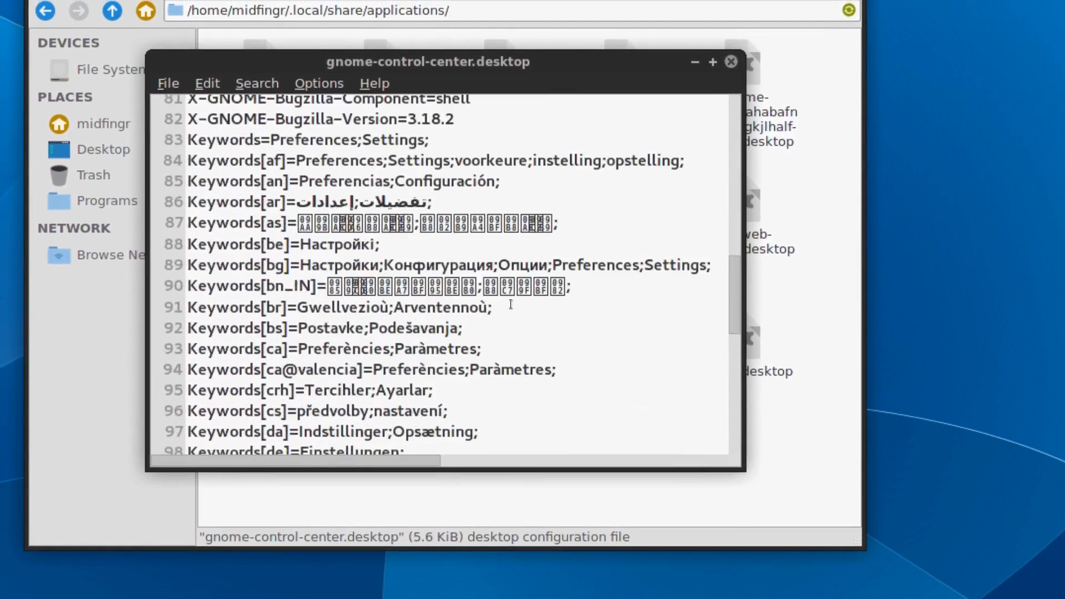
scroll(511, 305, "up", 3)
scroll(511, 304, "up", 1)
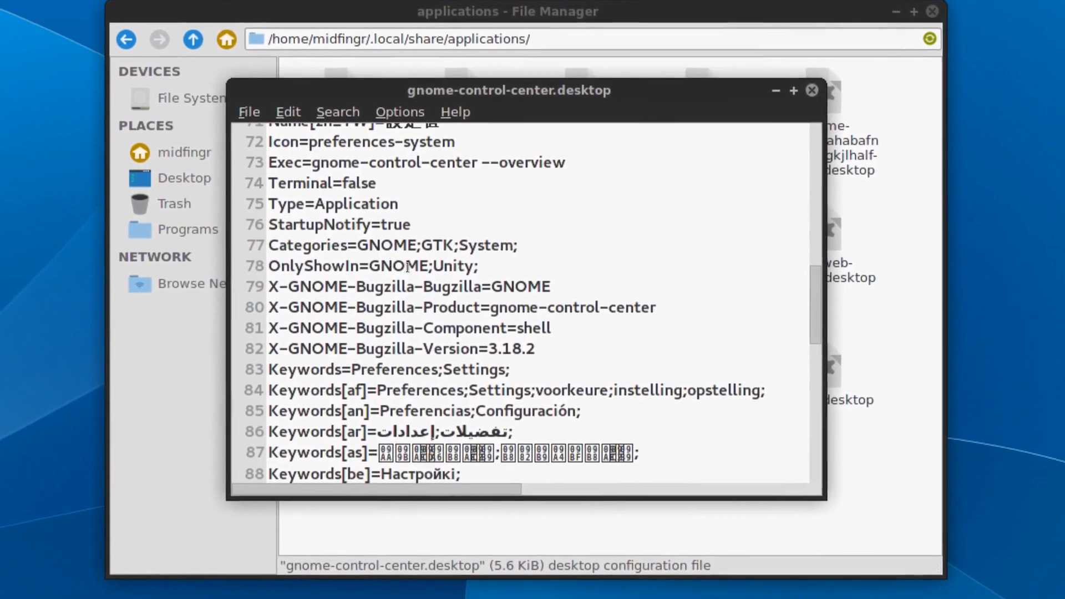
triple_click(409, 269)
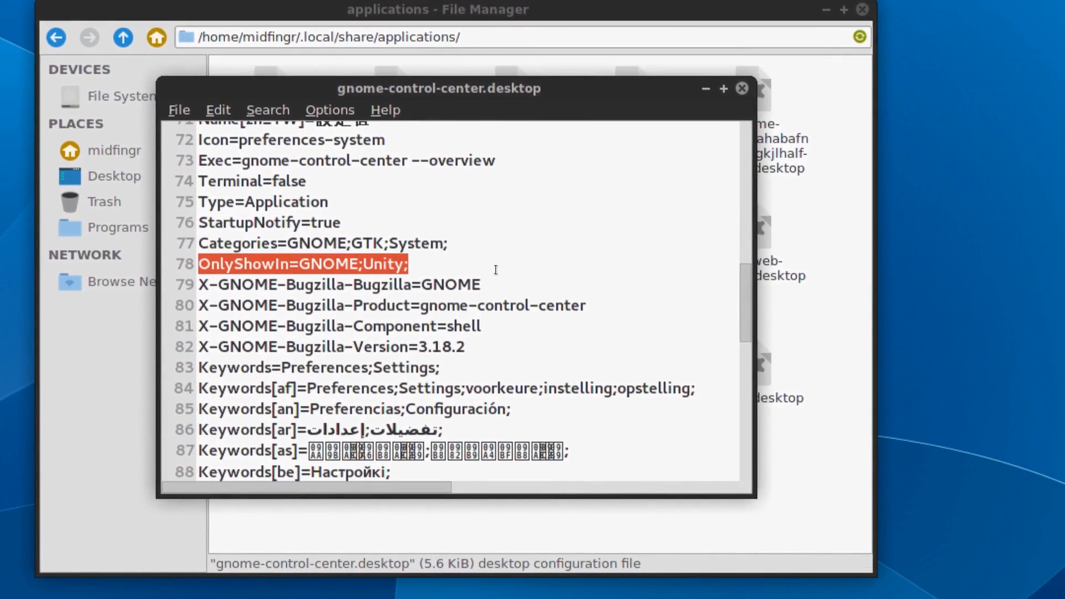
key("Delete")
key("BackSpace")
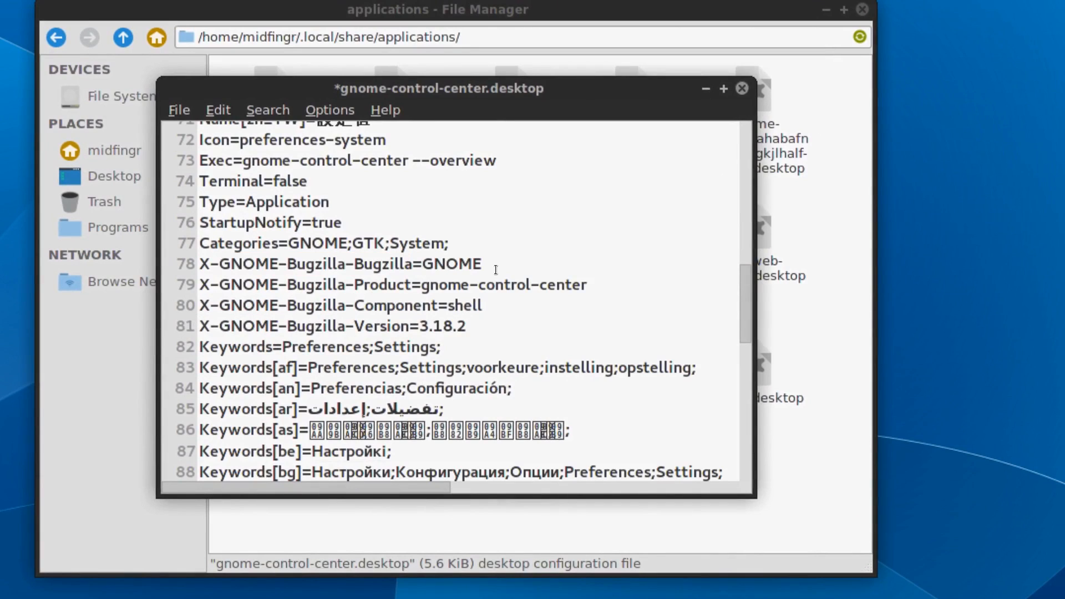
Remove GNOME; from the Categories line so that it reads Categories=GTK;System; and save the file.
key("Home")
key("Right")
key("Right")
key("Right")
key("Right")
key("Right")
key("Right")
key("Right")
key("Right")
key("Right")
key("Right")
key("Right")
key("Delete")
key("Delete")
key("Delete")
key("Delete")
key("Delete")
key("Delete")
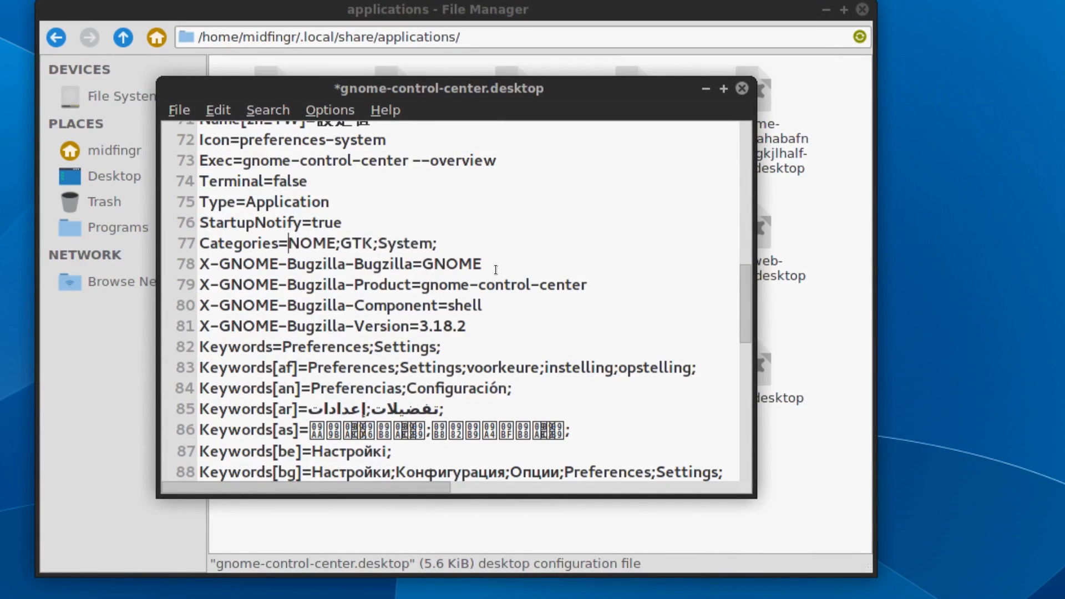
key("End")
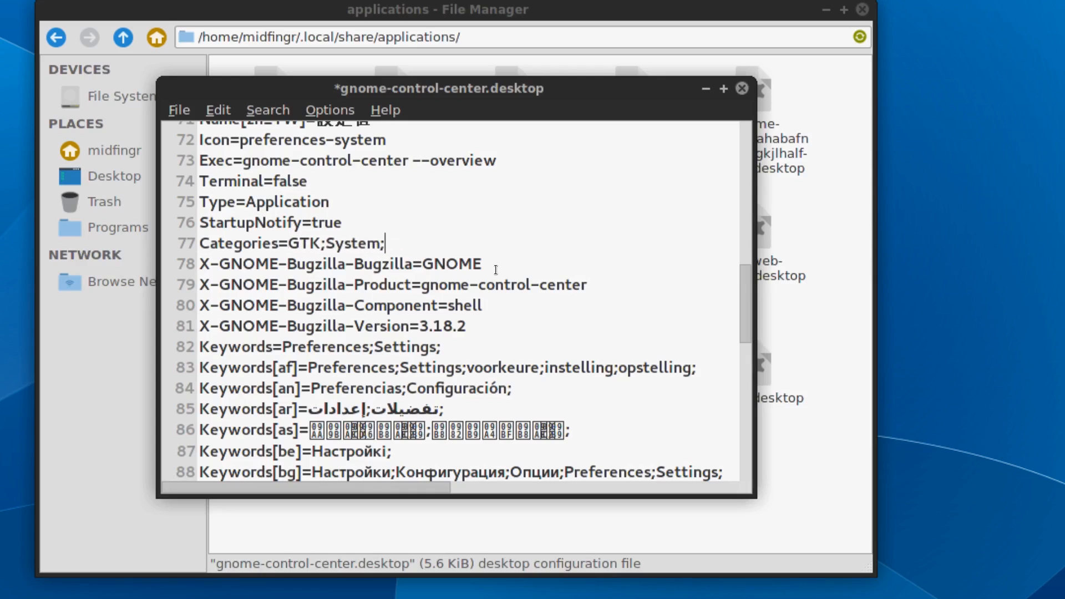
key("ctrl+s")
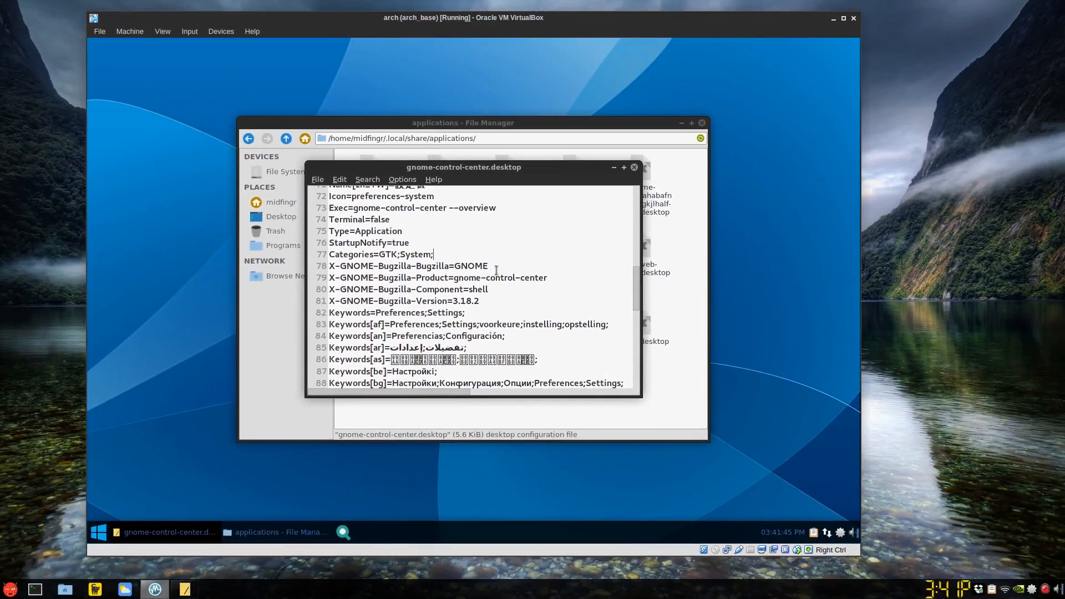
Open Settings from the System category of the virtual machine's applications.
left_click(96, 533)
left_click(135, 447)
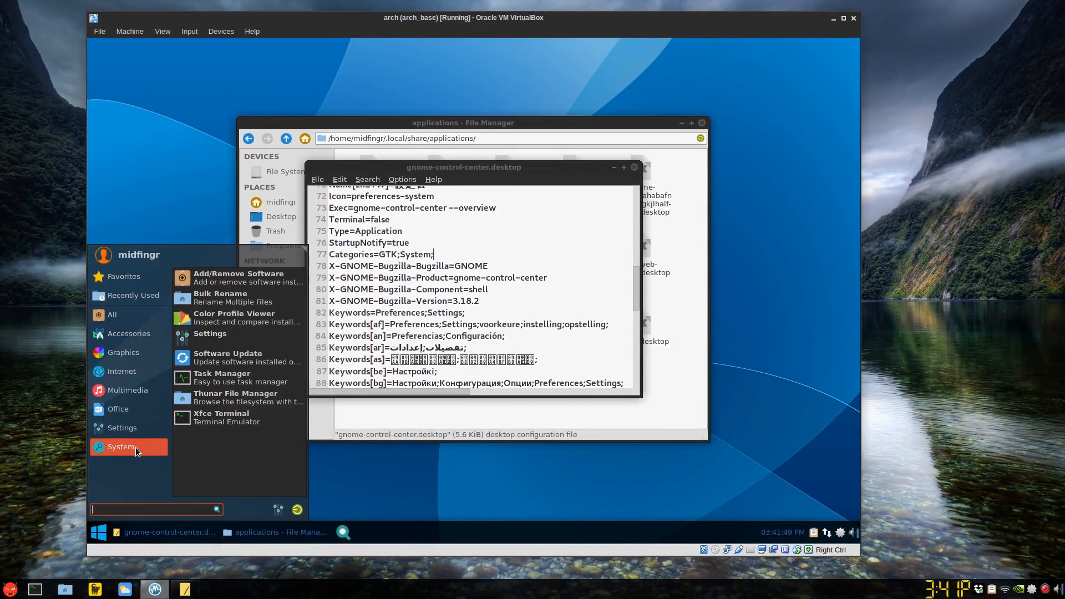
left_click(211, 341)
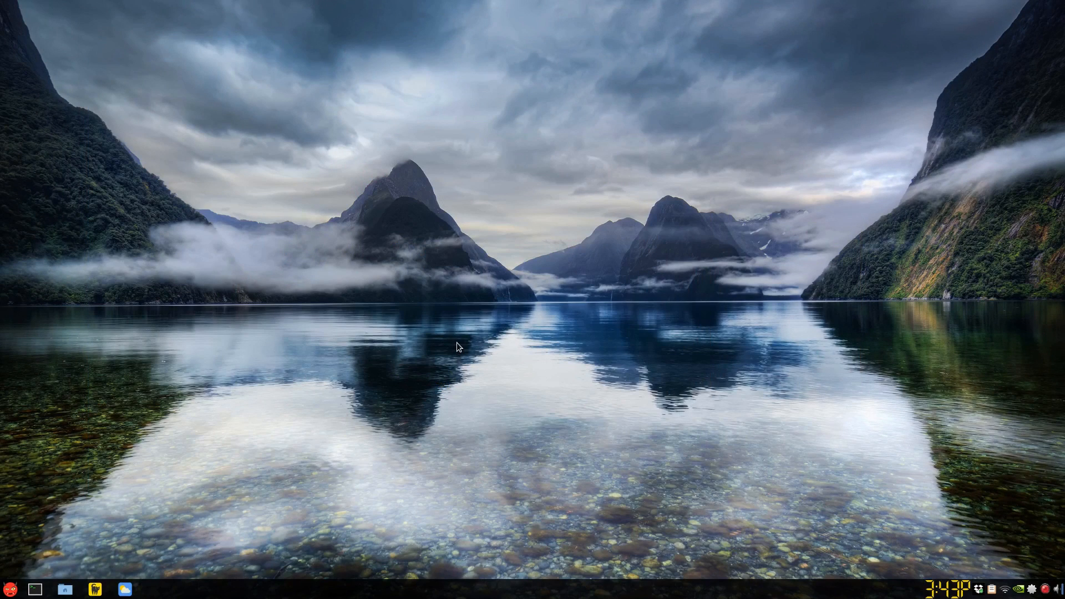
Open the Documents application on the host desktop and look through its recent documents.
left_click(10, 589)
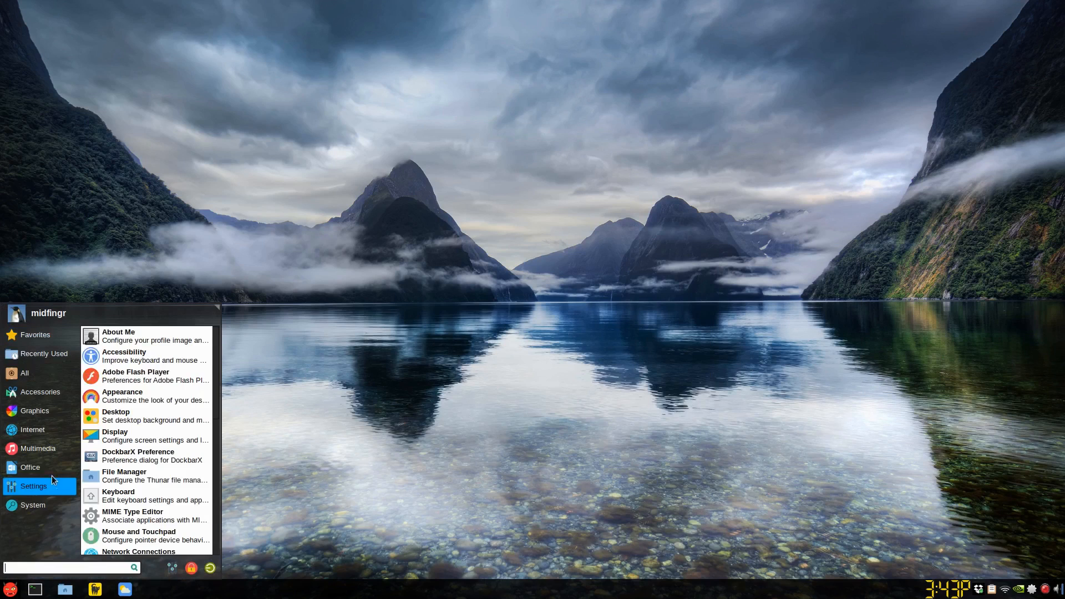
mouse_move(34, 458)
left_click(161, 336)
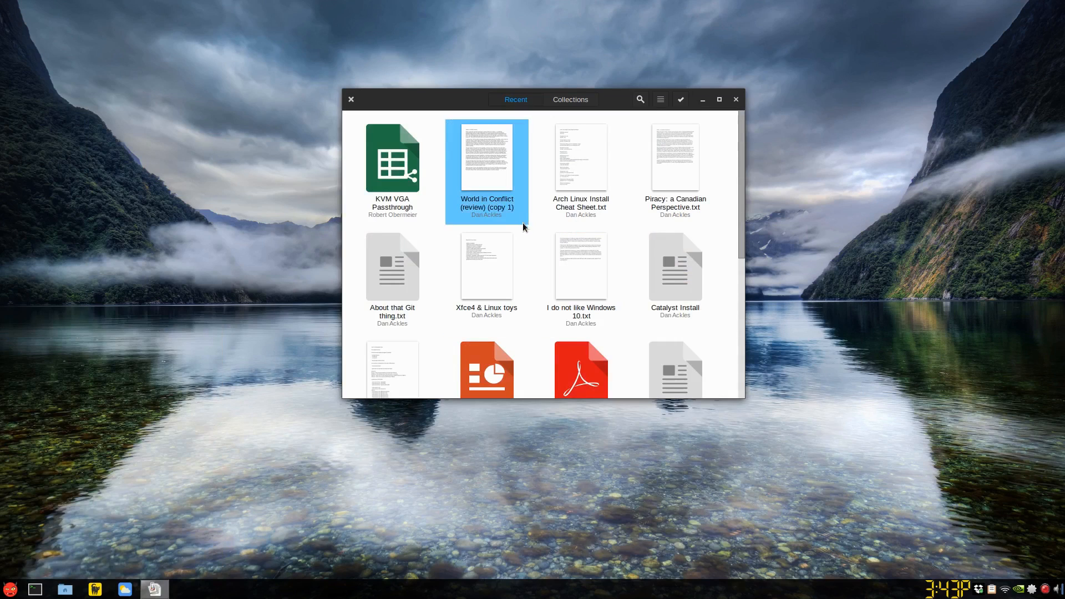
scroll(537, 229, "down", 5)
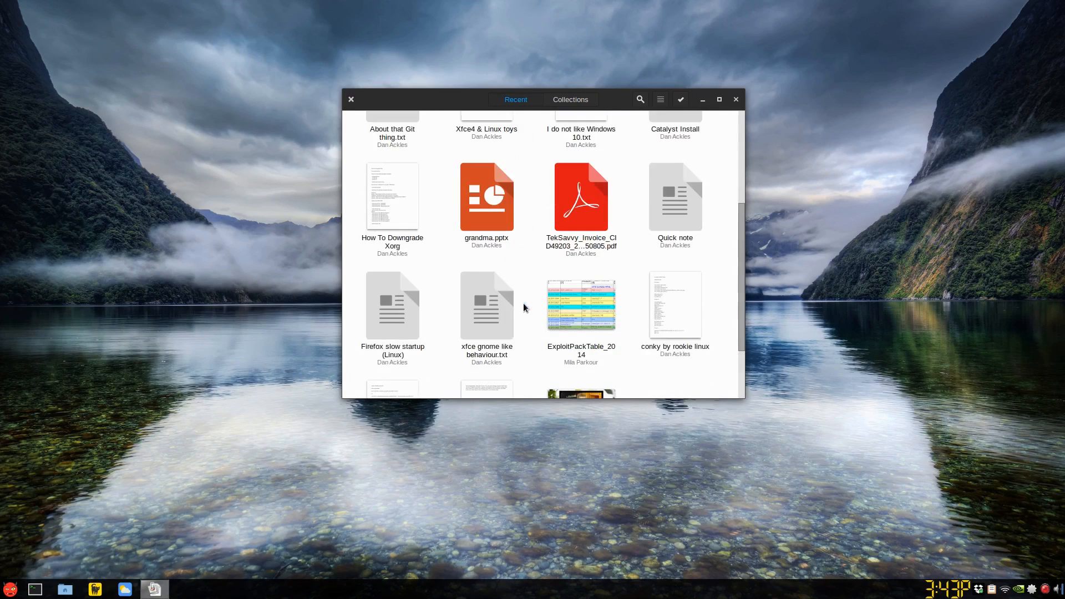
scroll(594, 371, "up", 5)
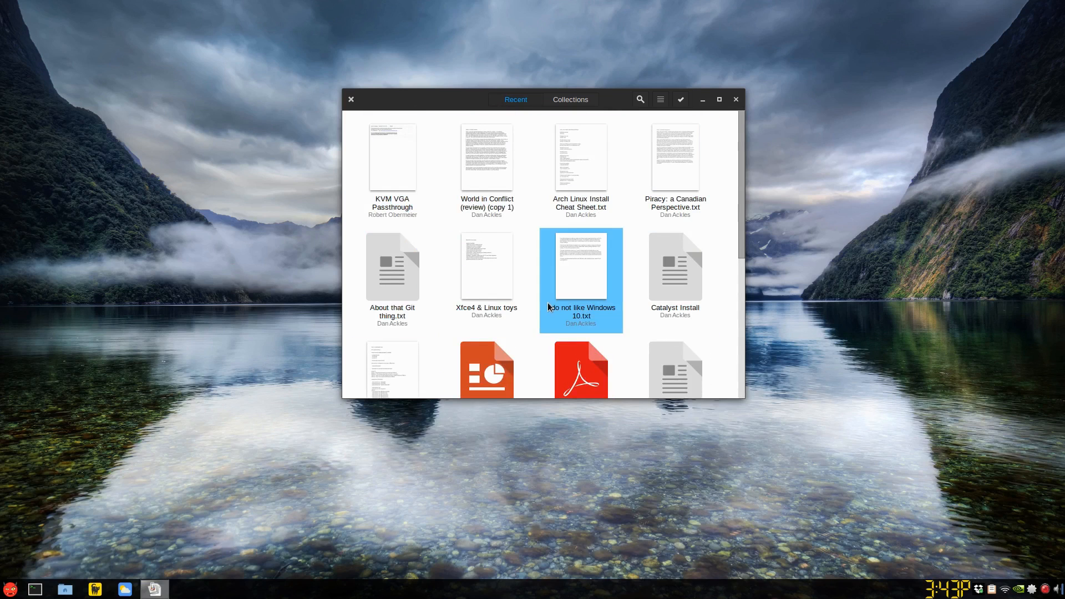
Open About that Git thing.txt in Documents, read through its first page, and close the application.
left_click(412, 283)
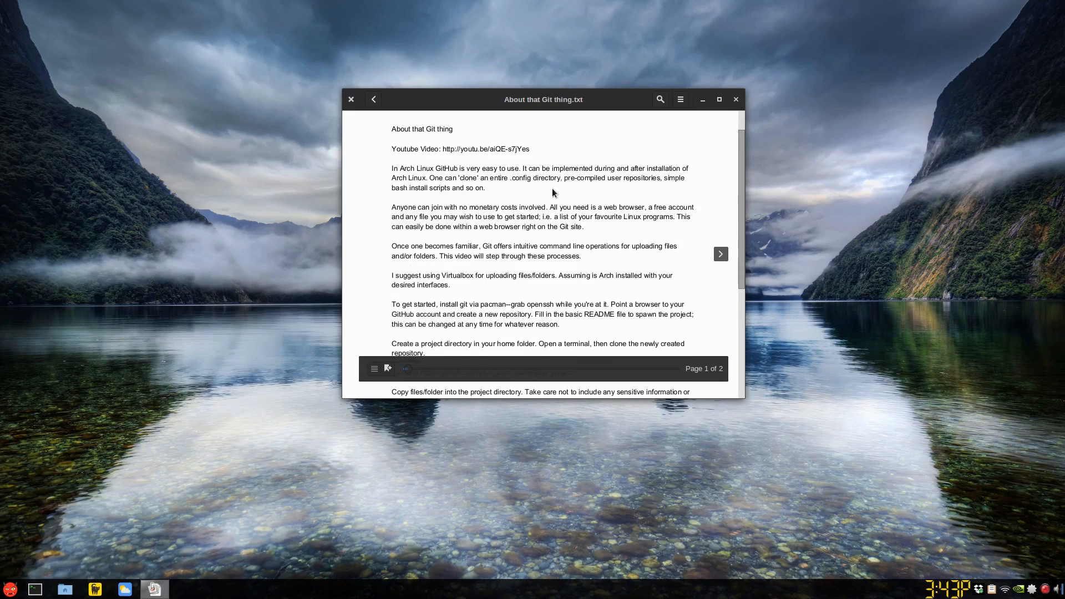
scroll(552, 217, "down", 10)
scroll(560, 266, "down", 1)
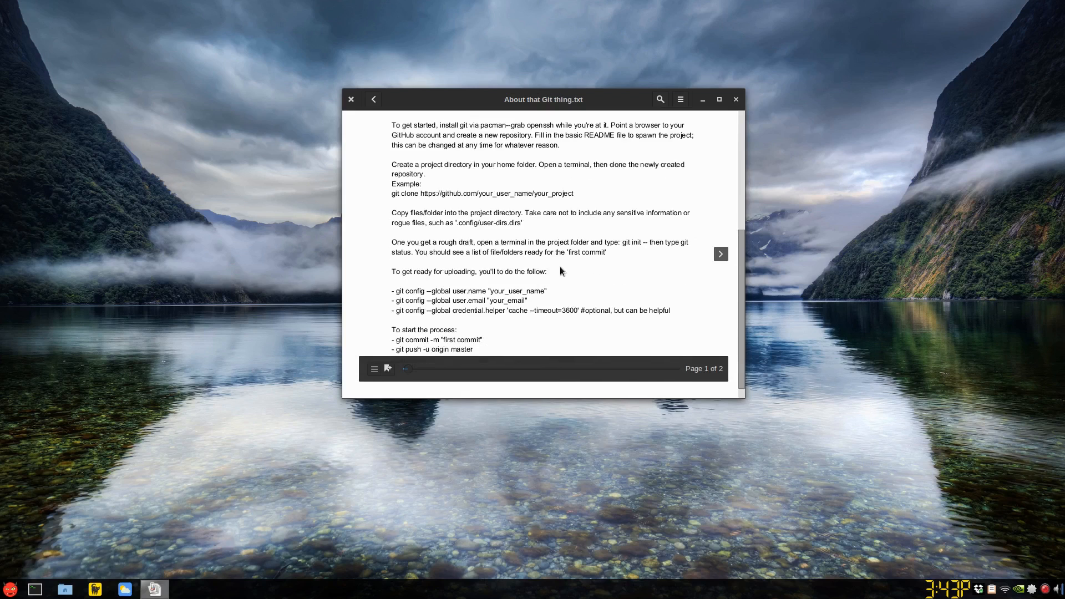
key("alt+F4")
Open the Google Drive location in the file manager, view Arch Linux Install Cheat Sheet.txt from it, and close the browser.
left_click(67, 593)
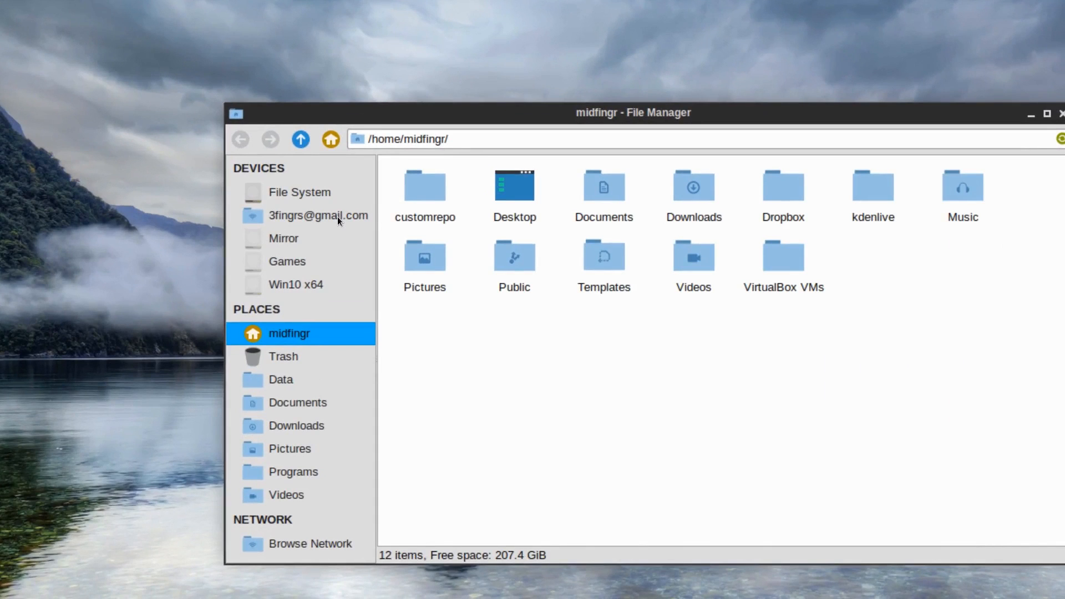
left_click(337, 217)
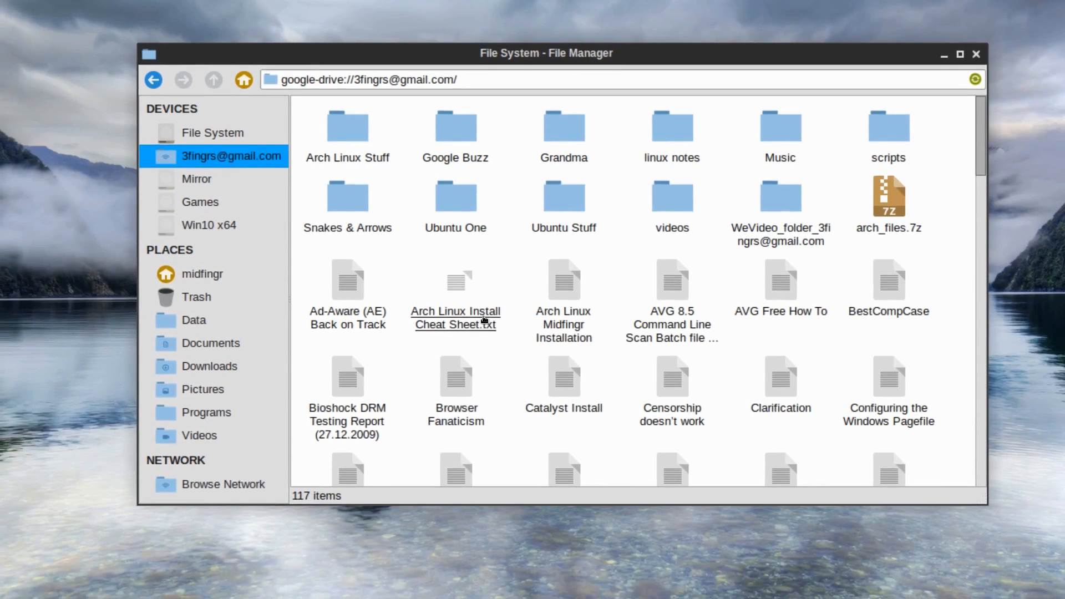
left_click(440, 344)
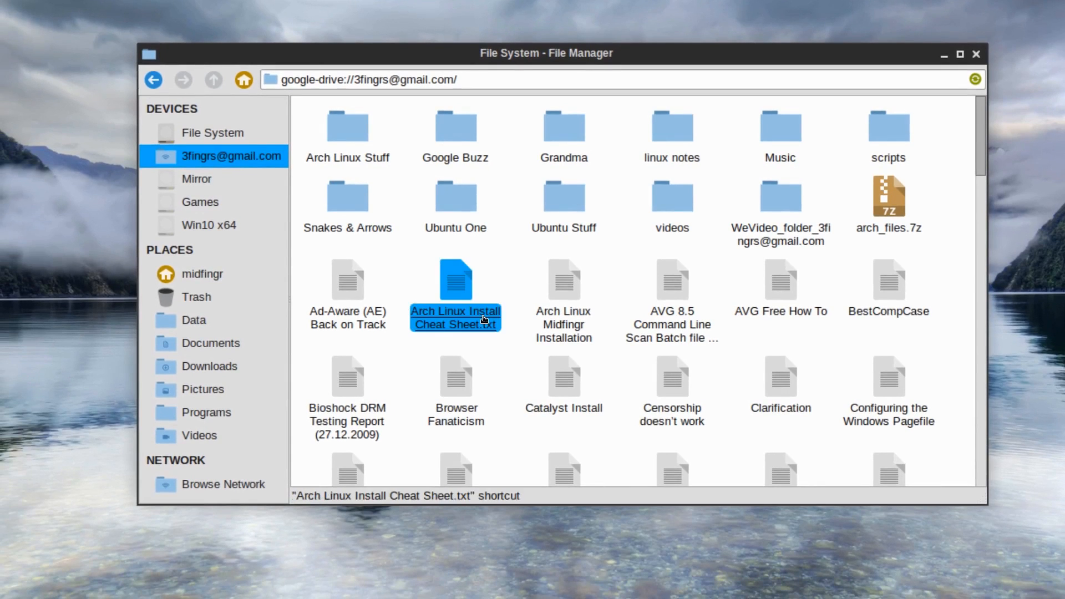
double_click(484, 319)
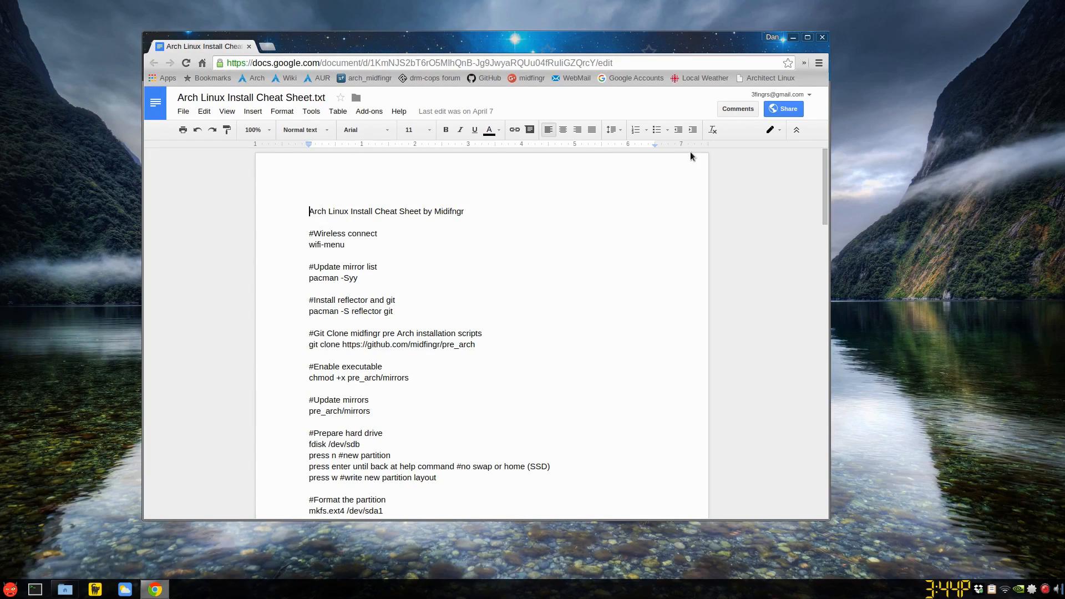
left_click(822, 37)
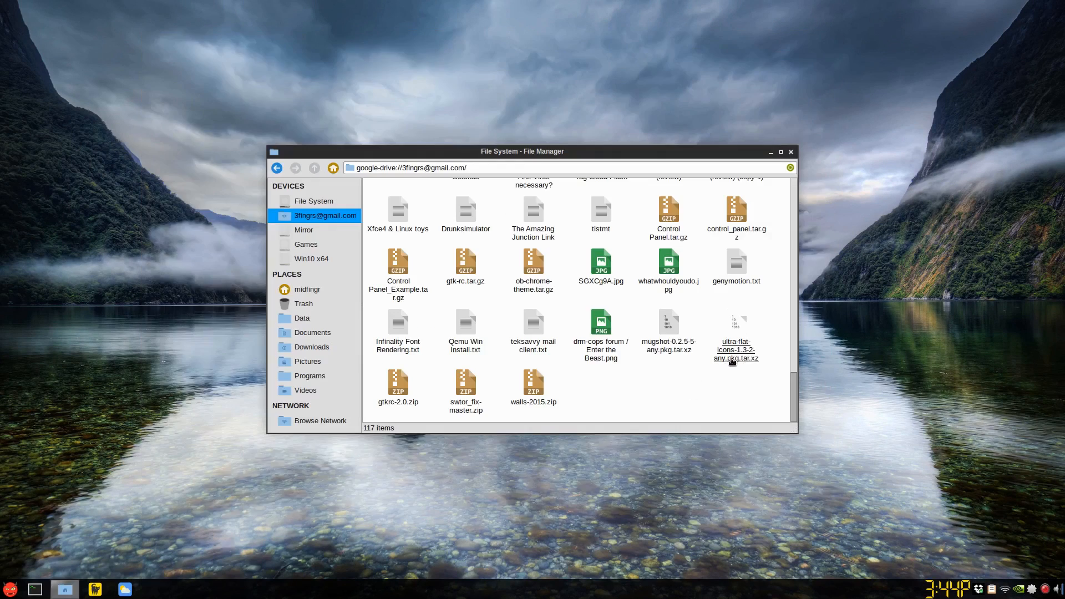
Open the home folder in a new file manager tab beside Google Drive and go to Documents/Text.
left_click(736, 330)
left_click(674, 388)
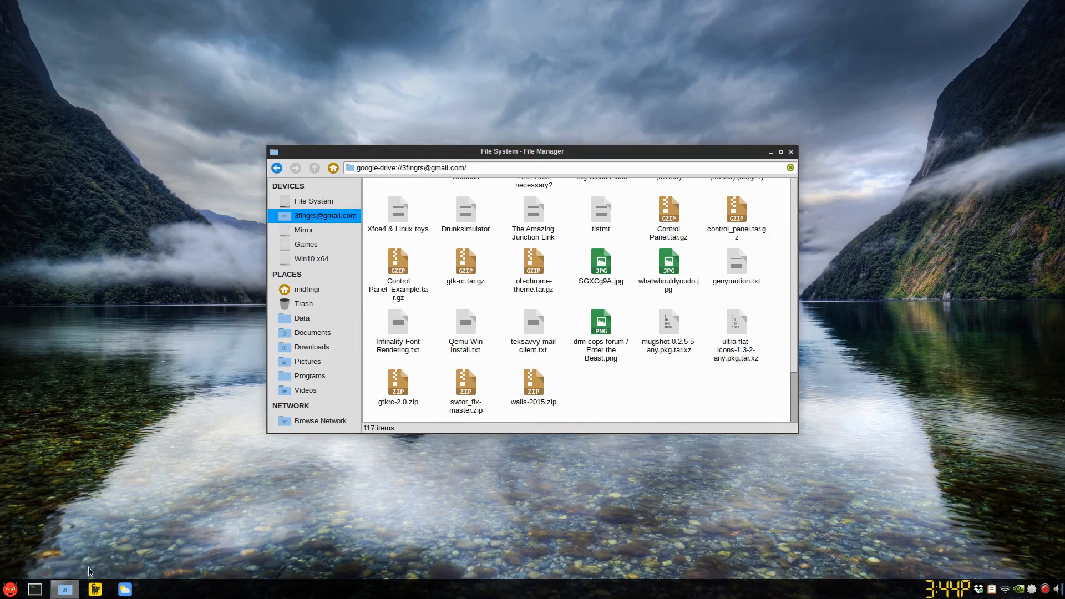
middle_click(313, 289)
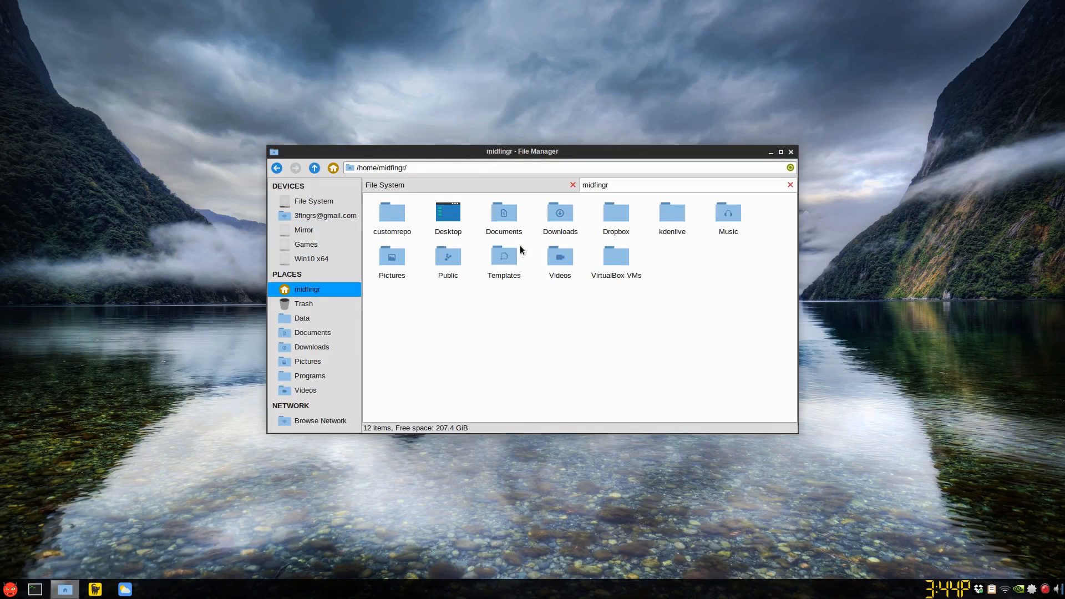
double_click(504, 214)
left_click(393, 211)
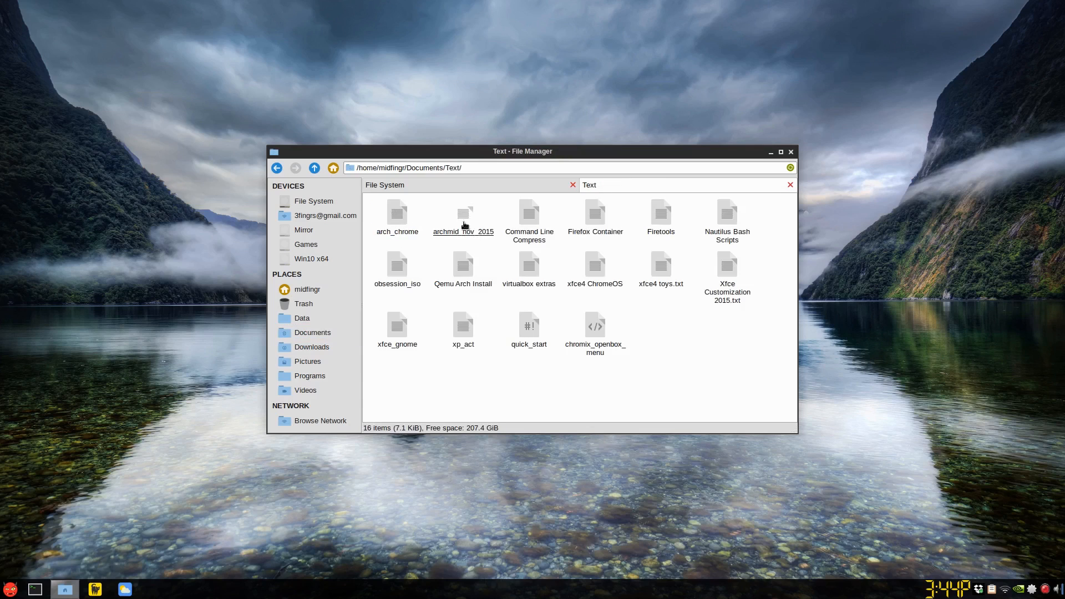
Copy the xfce_gnome file from Documents/Text into Google Drive, then open the Drive copy and look through its contents.
left_click_drag(398, 328, 528, 305)
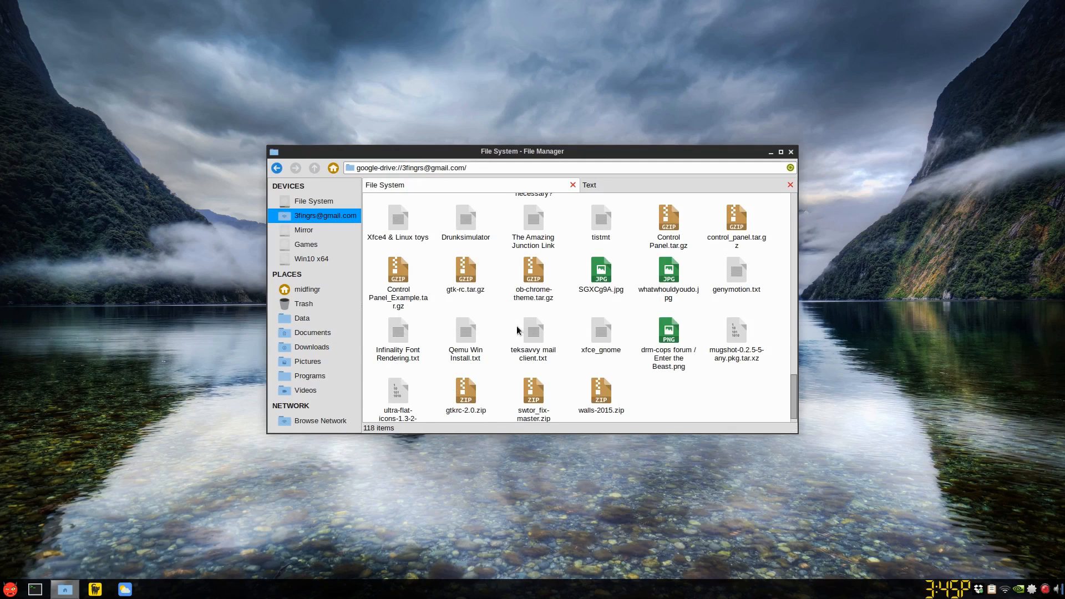
double_click(601, 331)
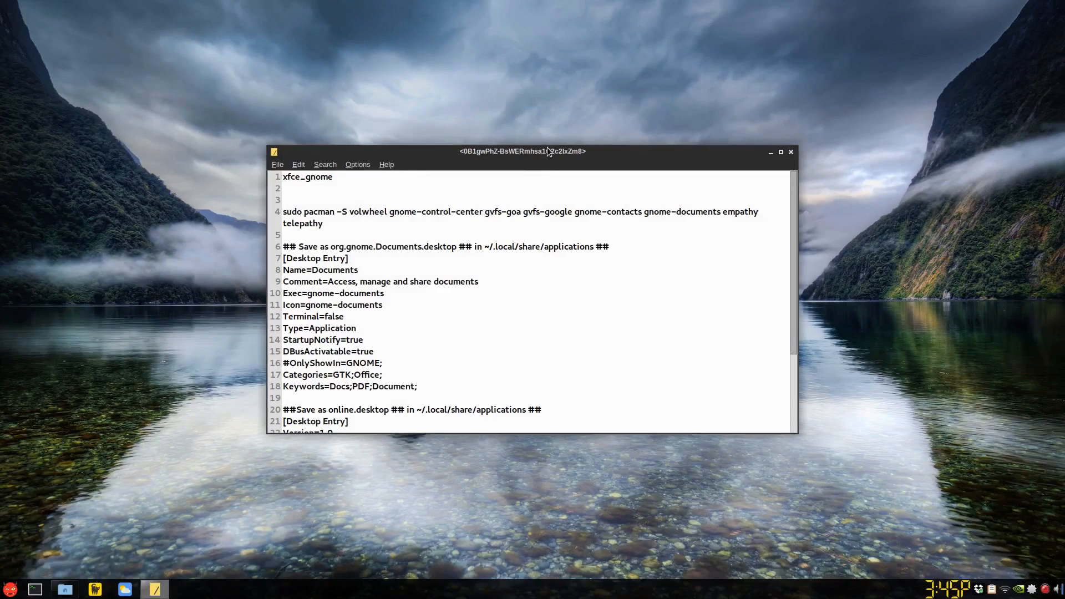
scroll(473, 292, "down", 4)
scroll(473, 292, "up", 4)
left_click(791, 153)
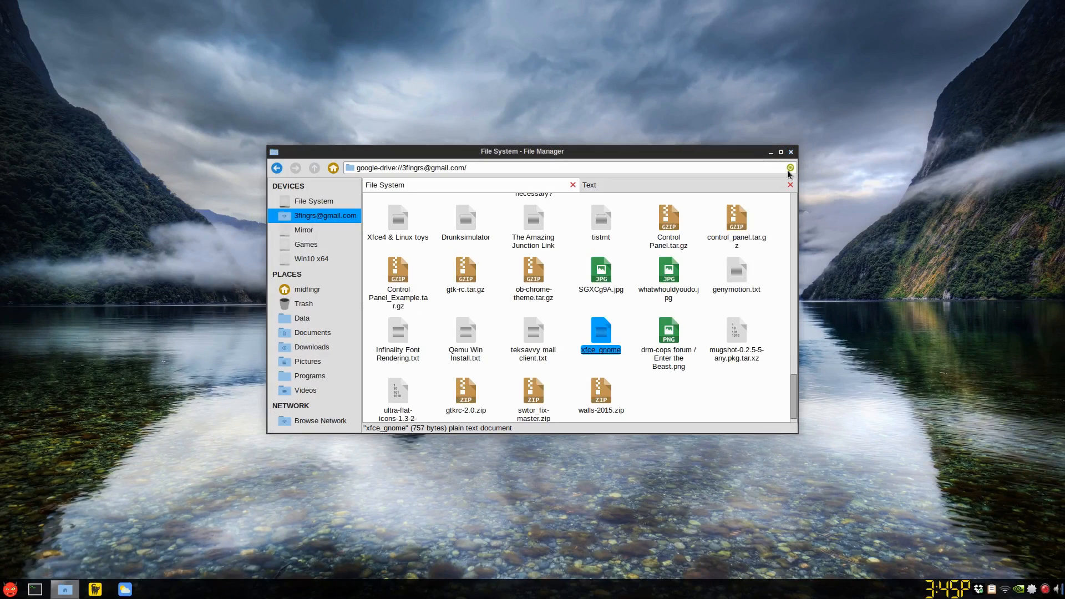
Close the Text tab and the file manager window showing Google Drive.
left_click(779, 184)
left_click(791, 185)
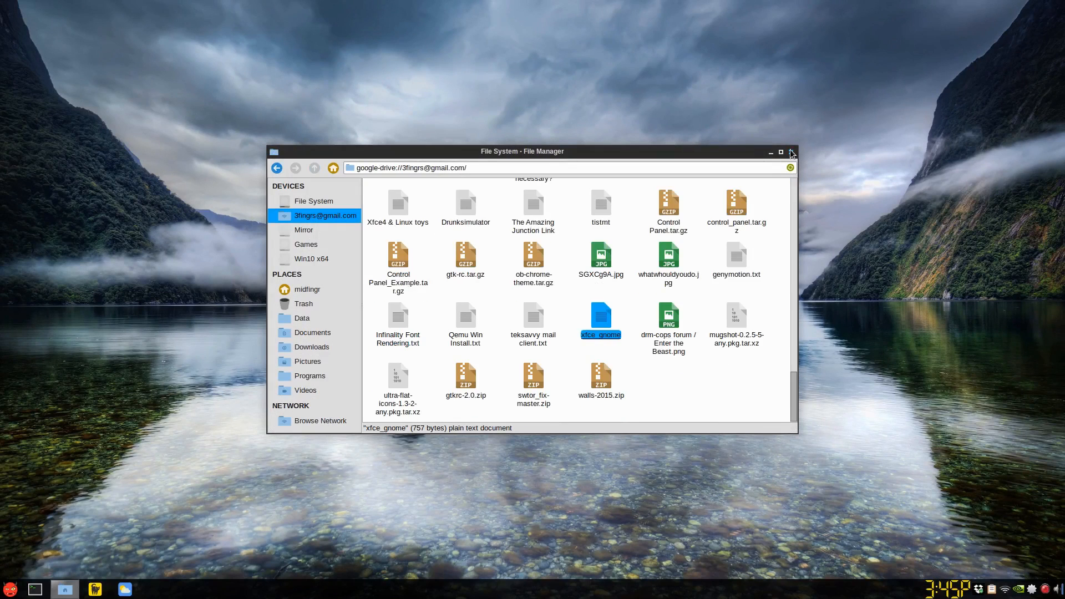
left_click(791, 152)
Open Online Accounts, view the Google account's enabled services, and close the window.
key("super")
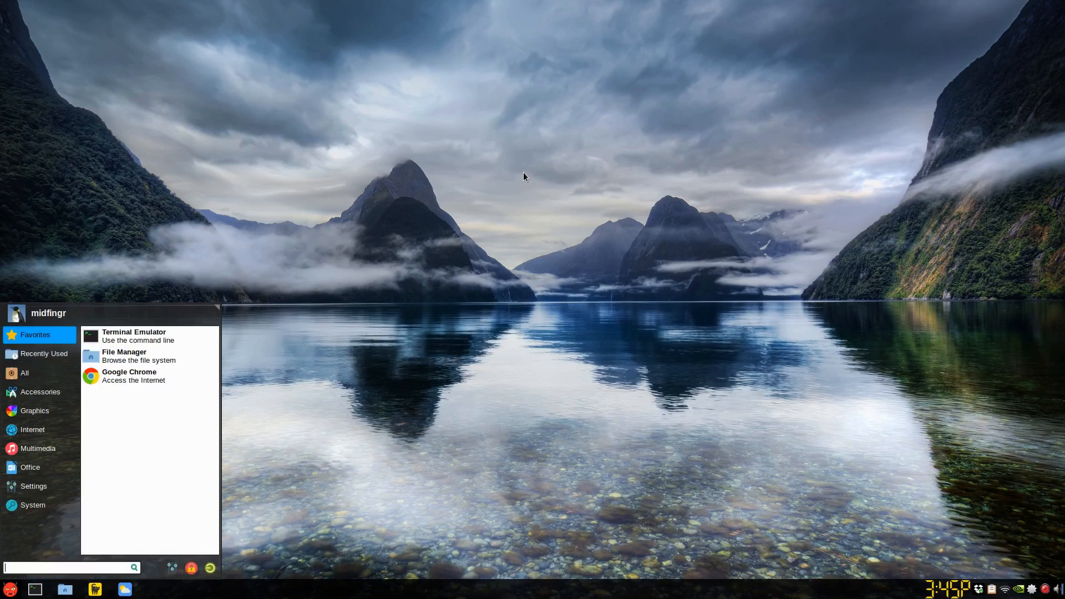
type("o")
key("Return")
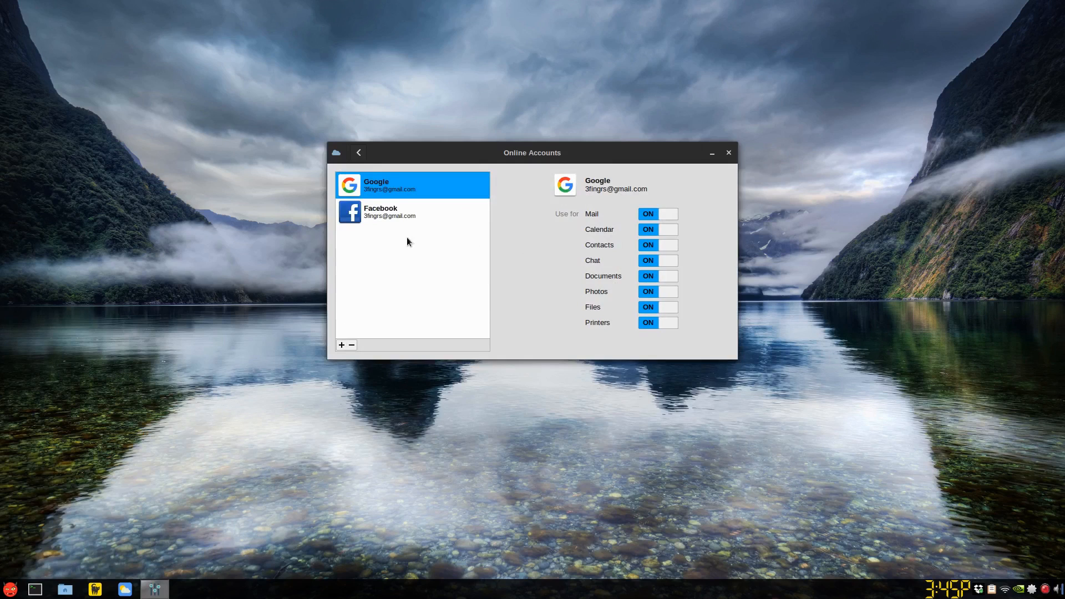
left_click(730, 152)
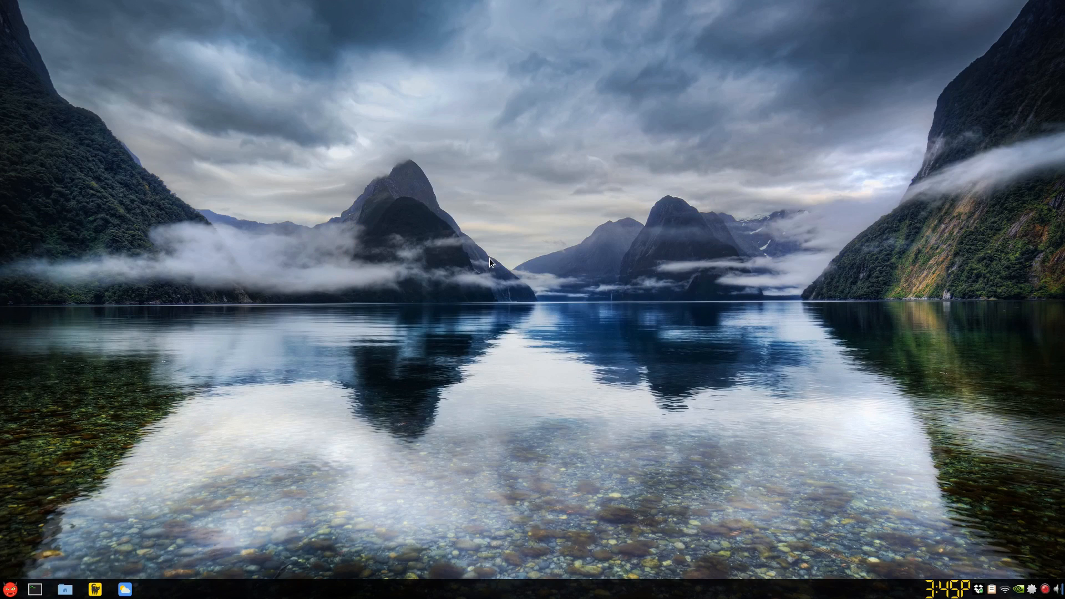